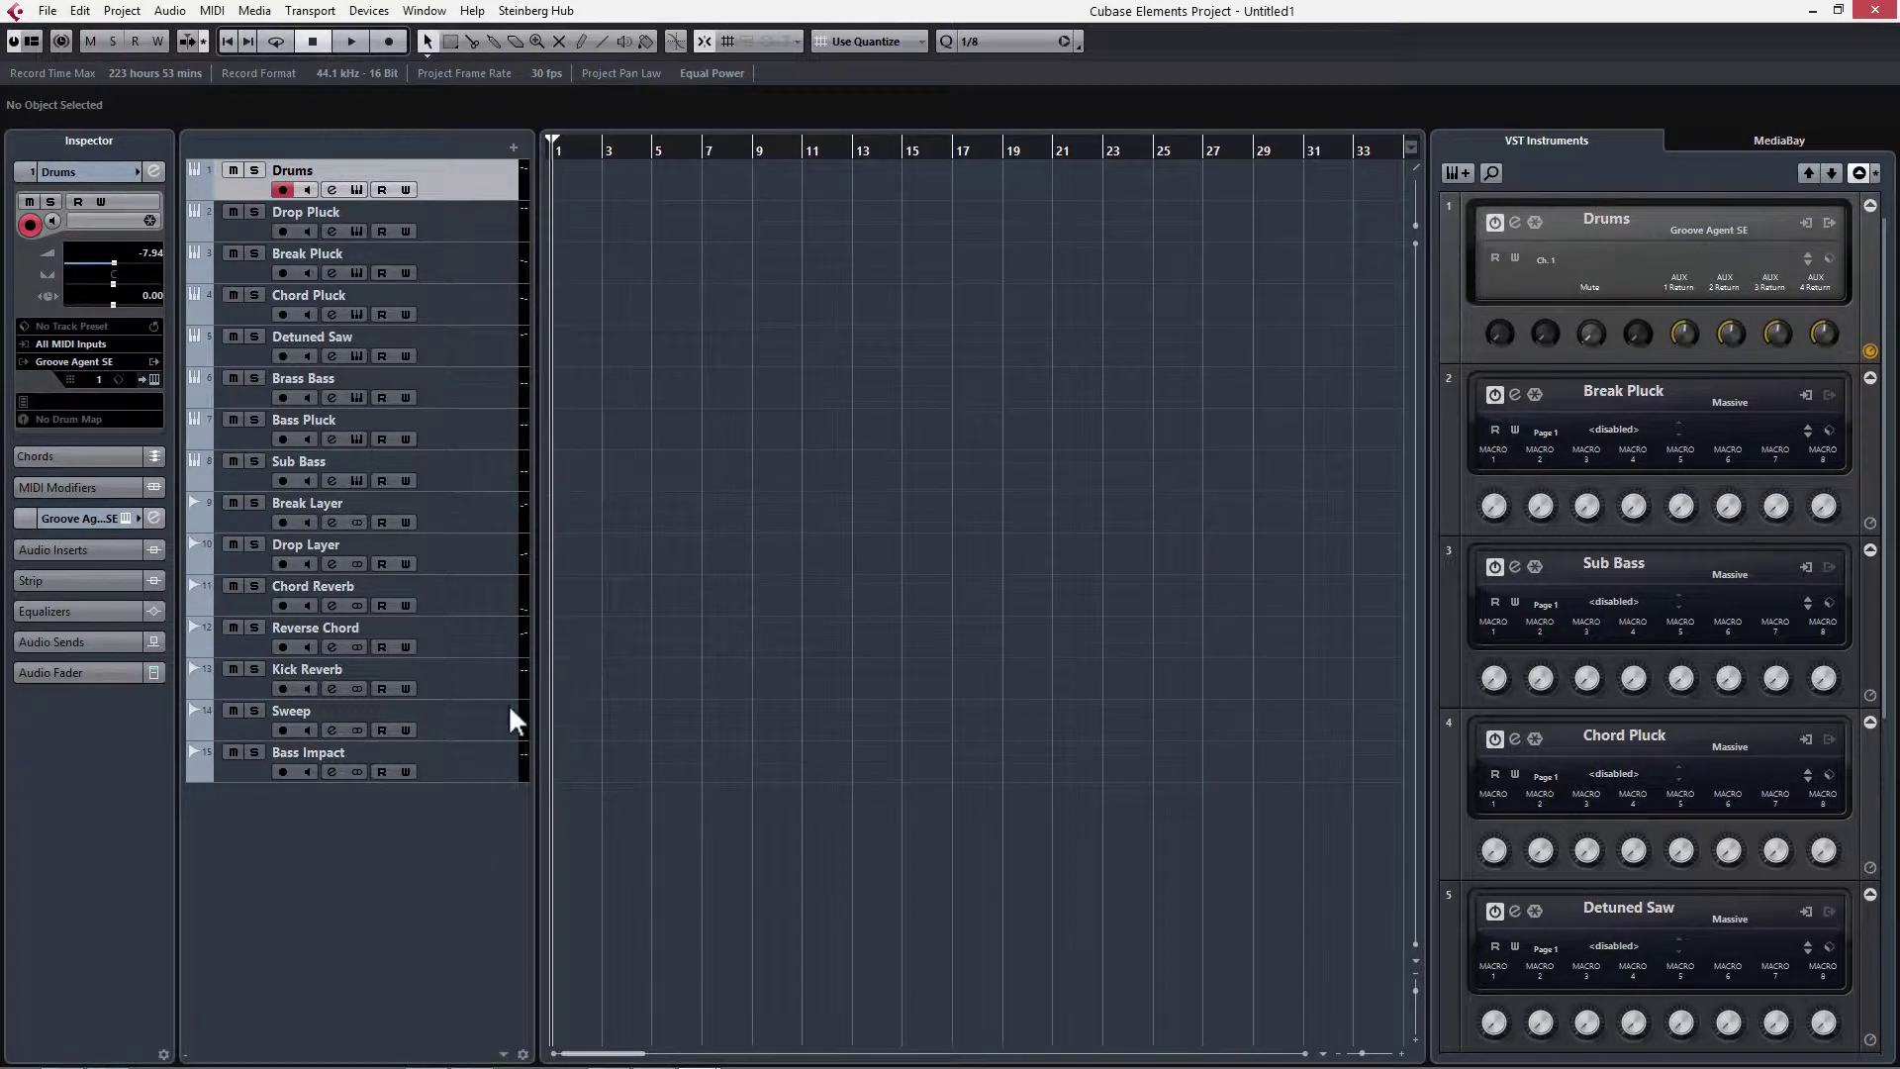
Set the fixed project tempo to 128 BPM in the Transport panel.
key(F2)
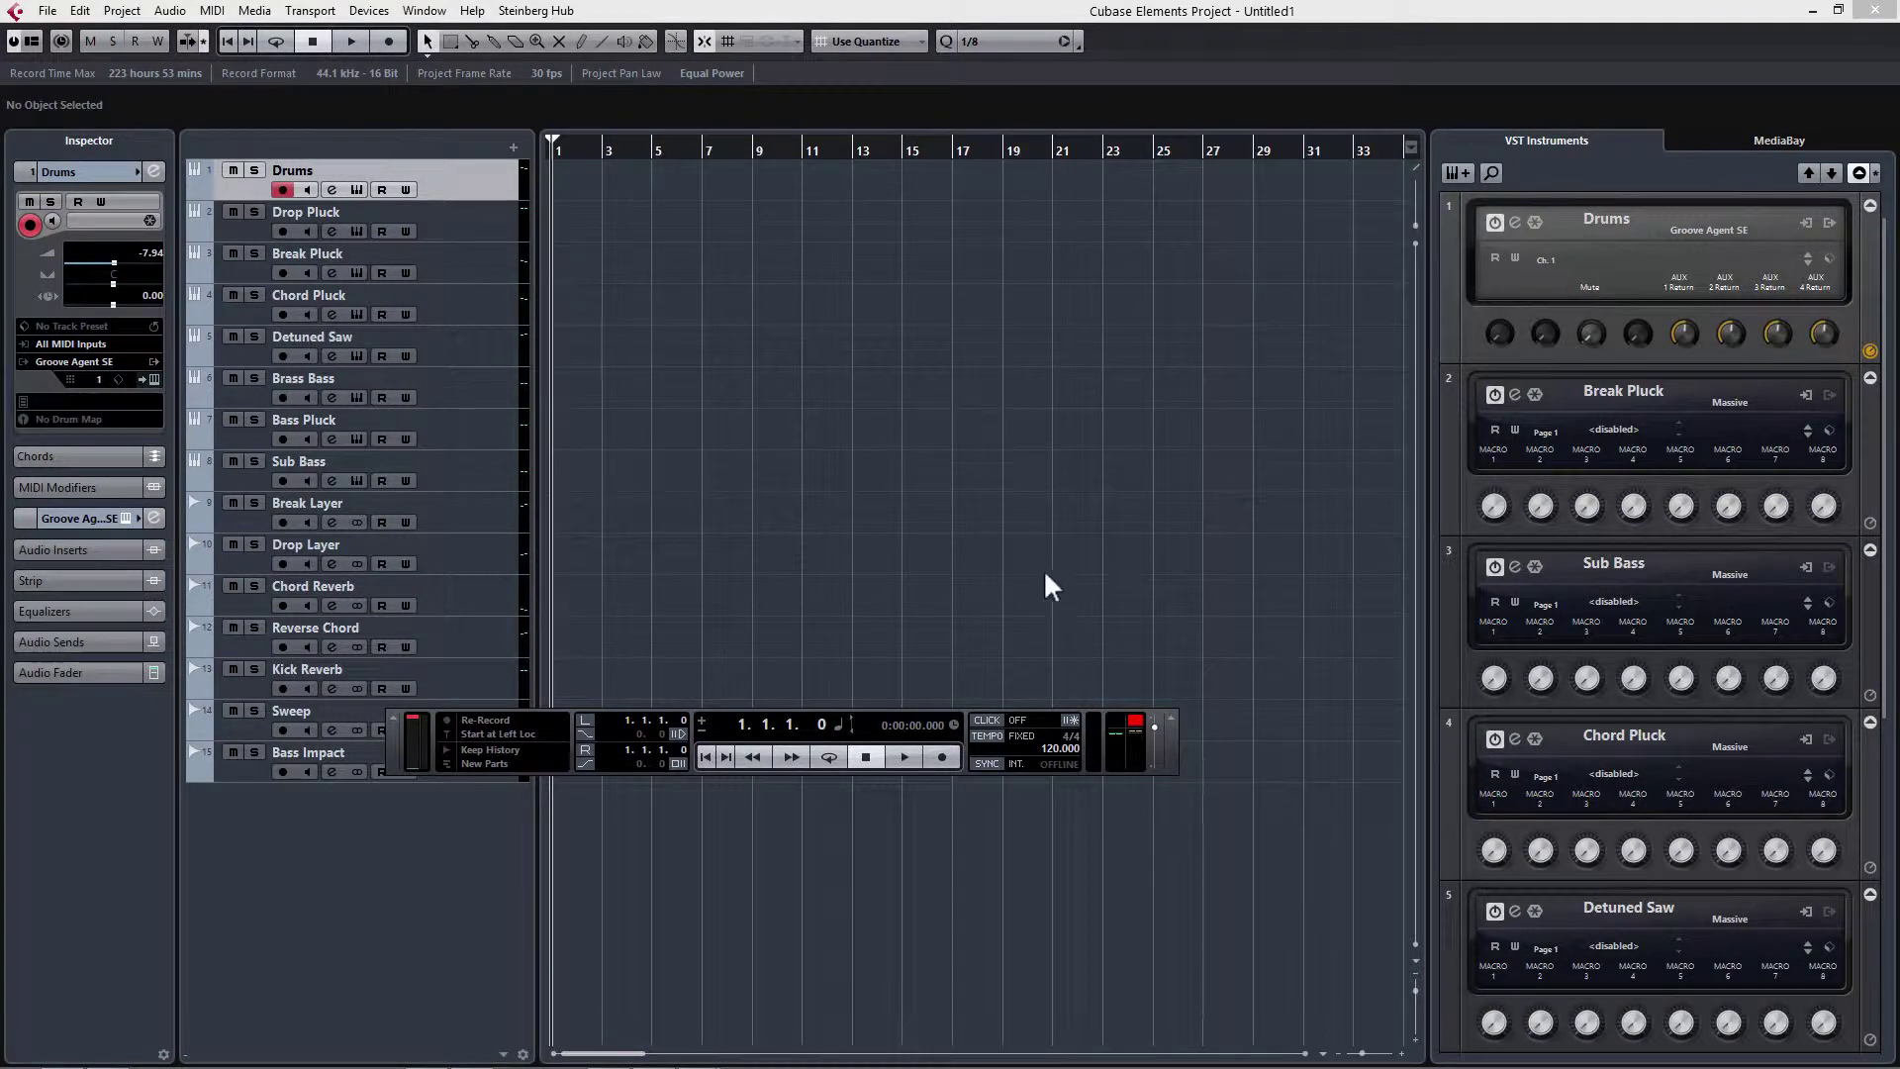
click(987, 737)
click(987, 737)
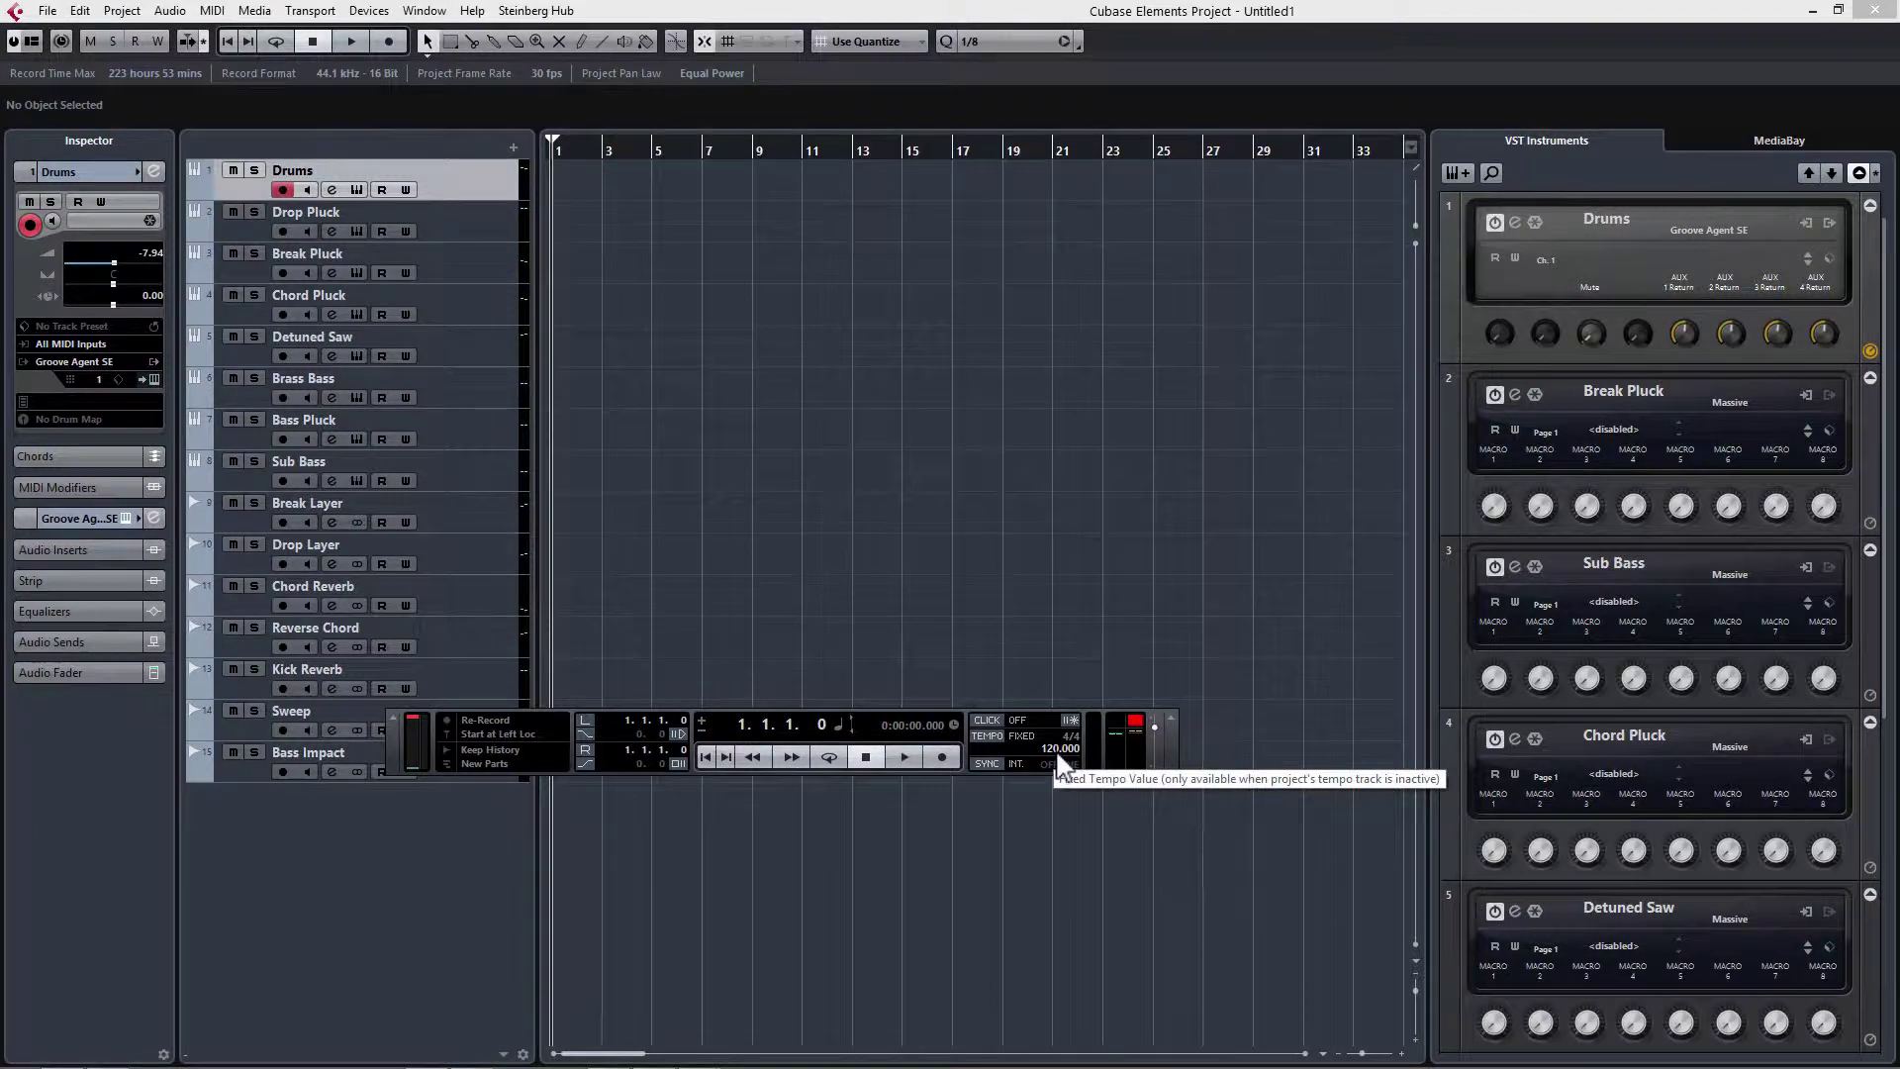
drag(1057, 748, 1065, 728)
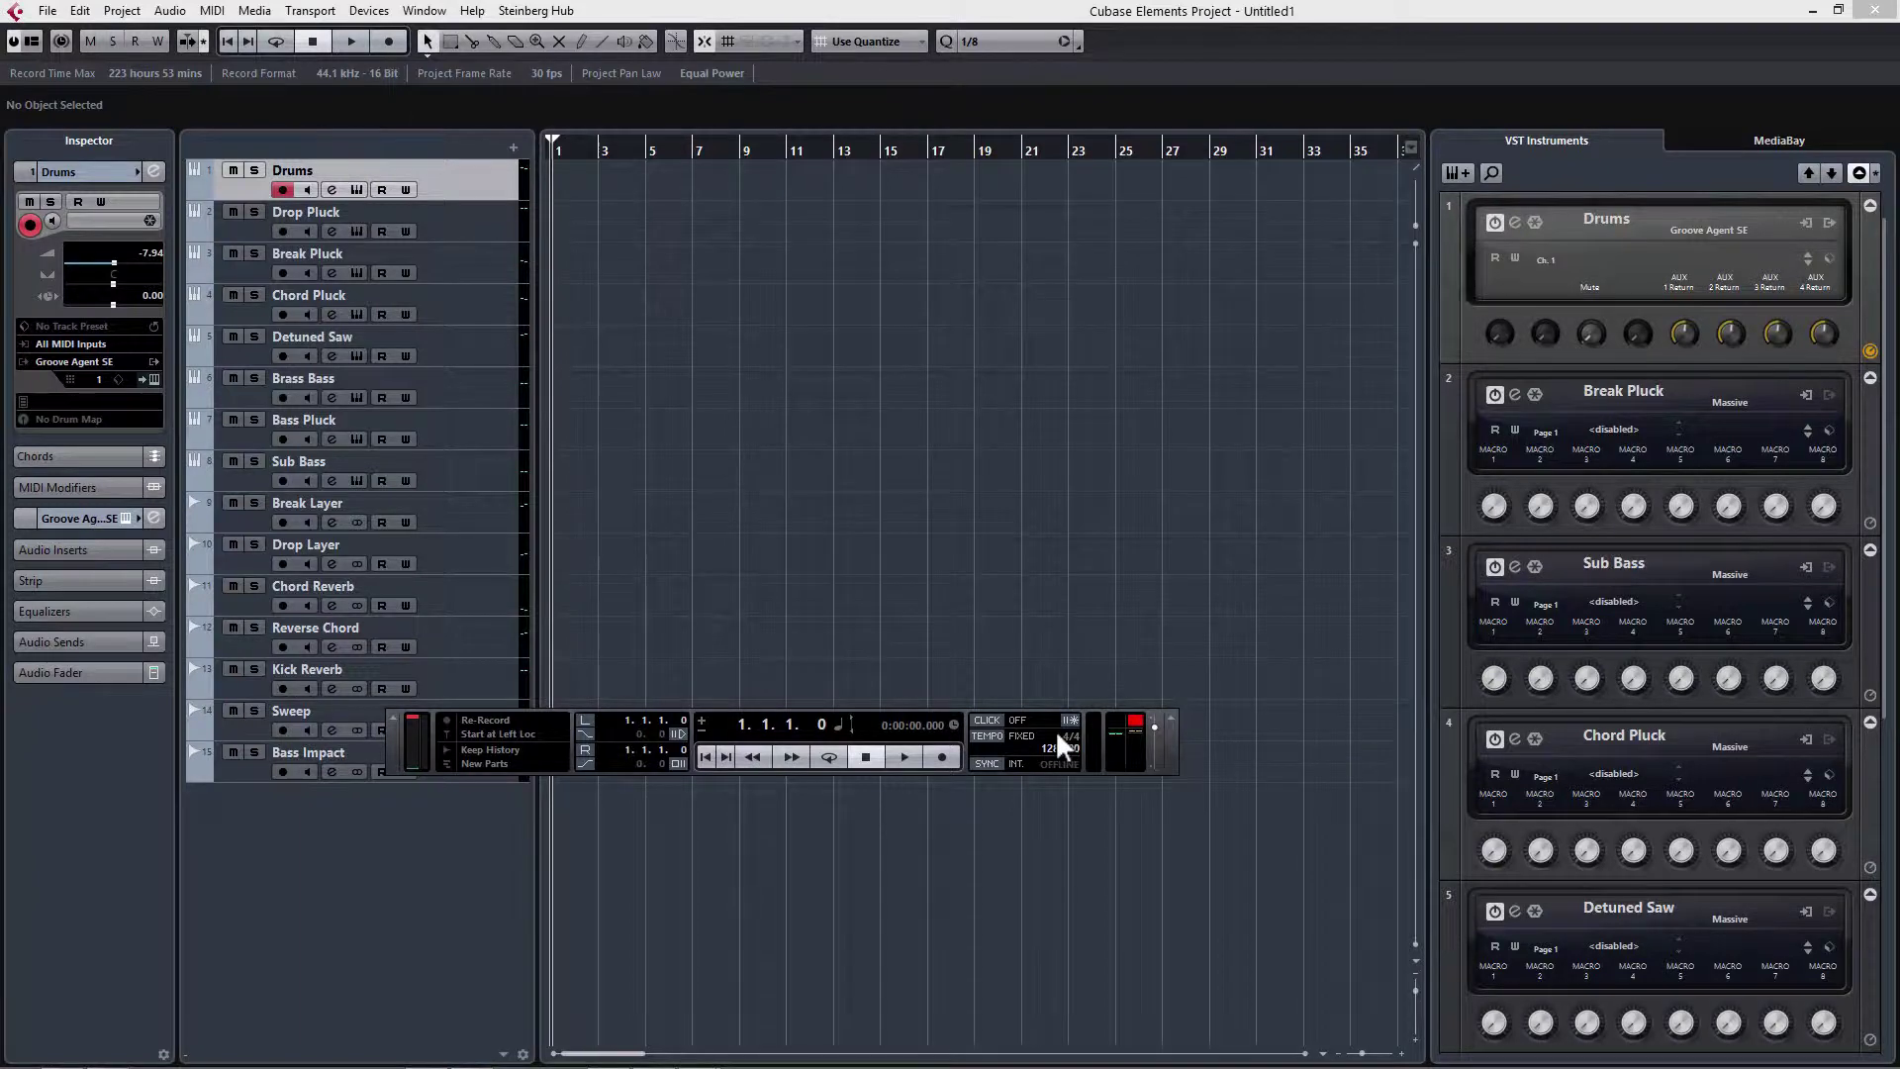
key(F2)
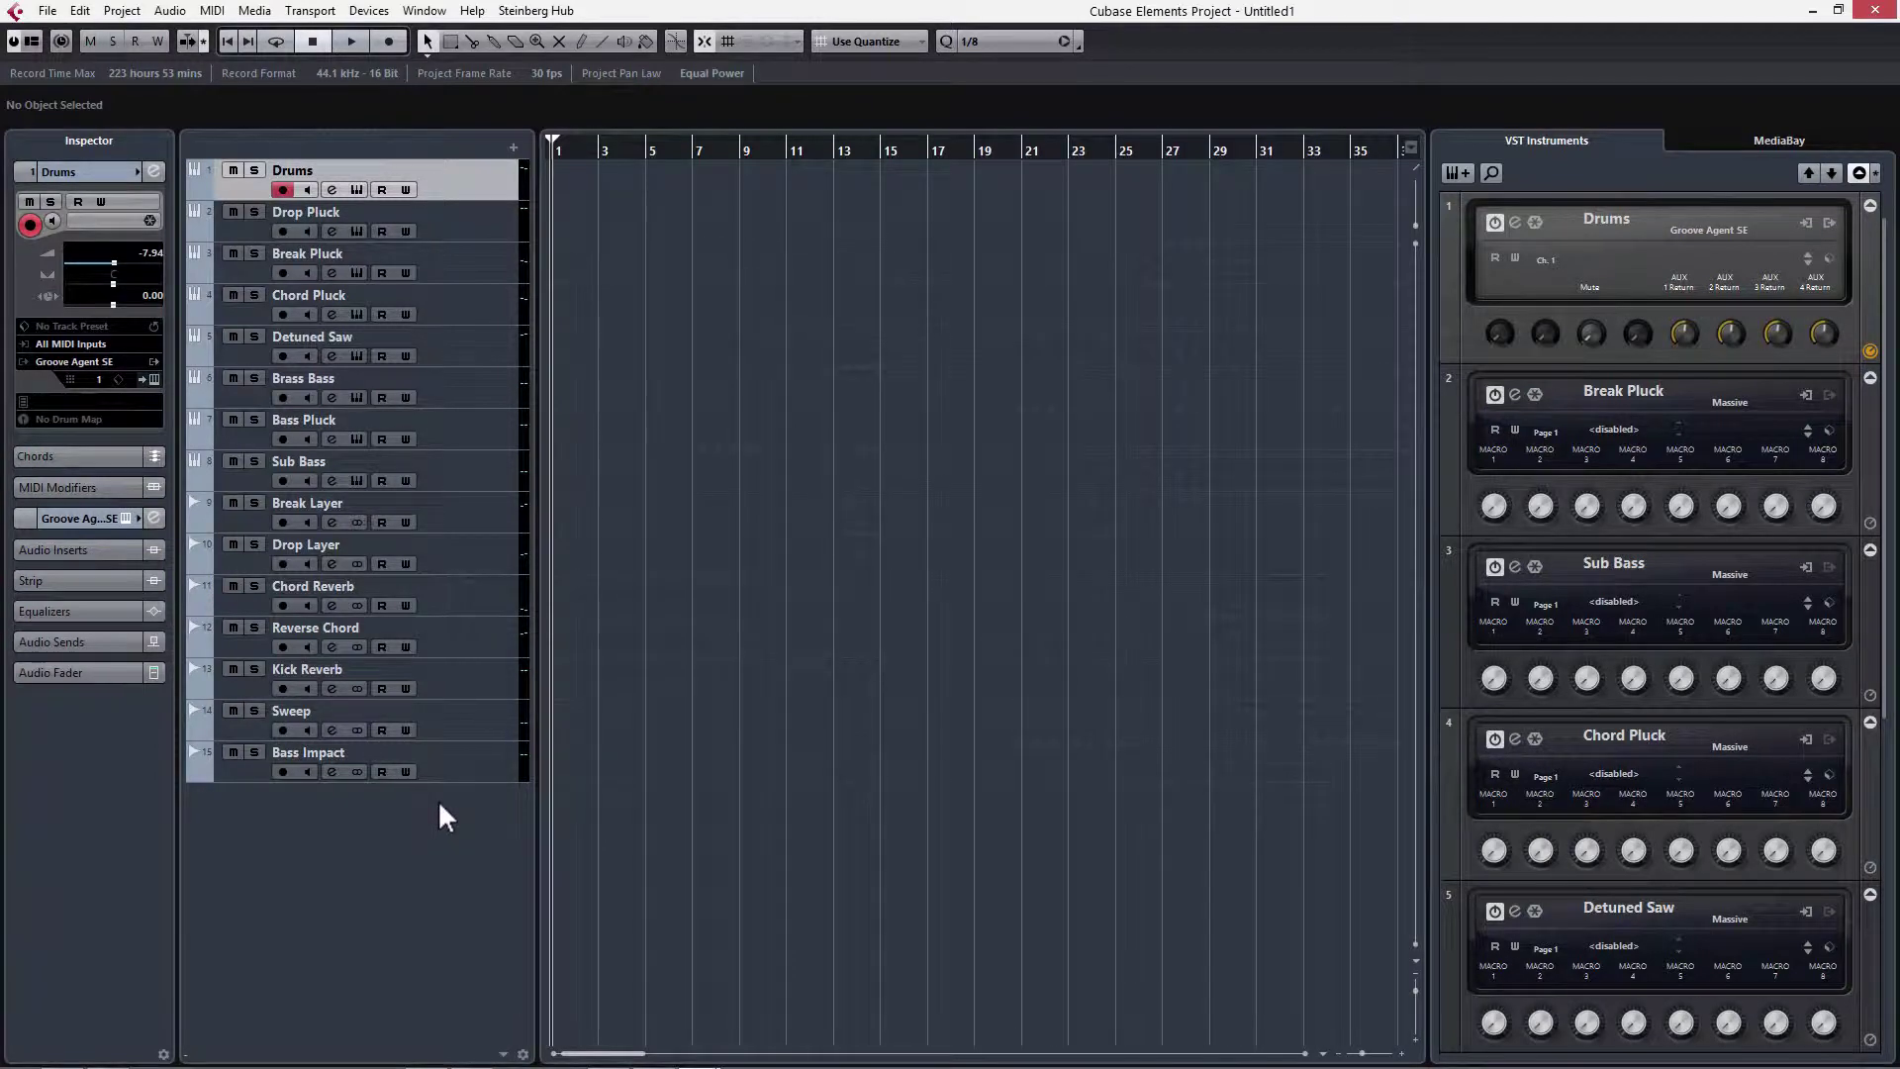
Open the media Pool with Ctrl+P and bring its whole window into view.
key(ctrl+p)
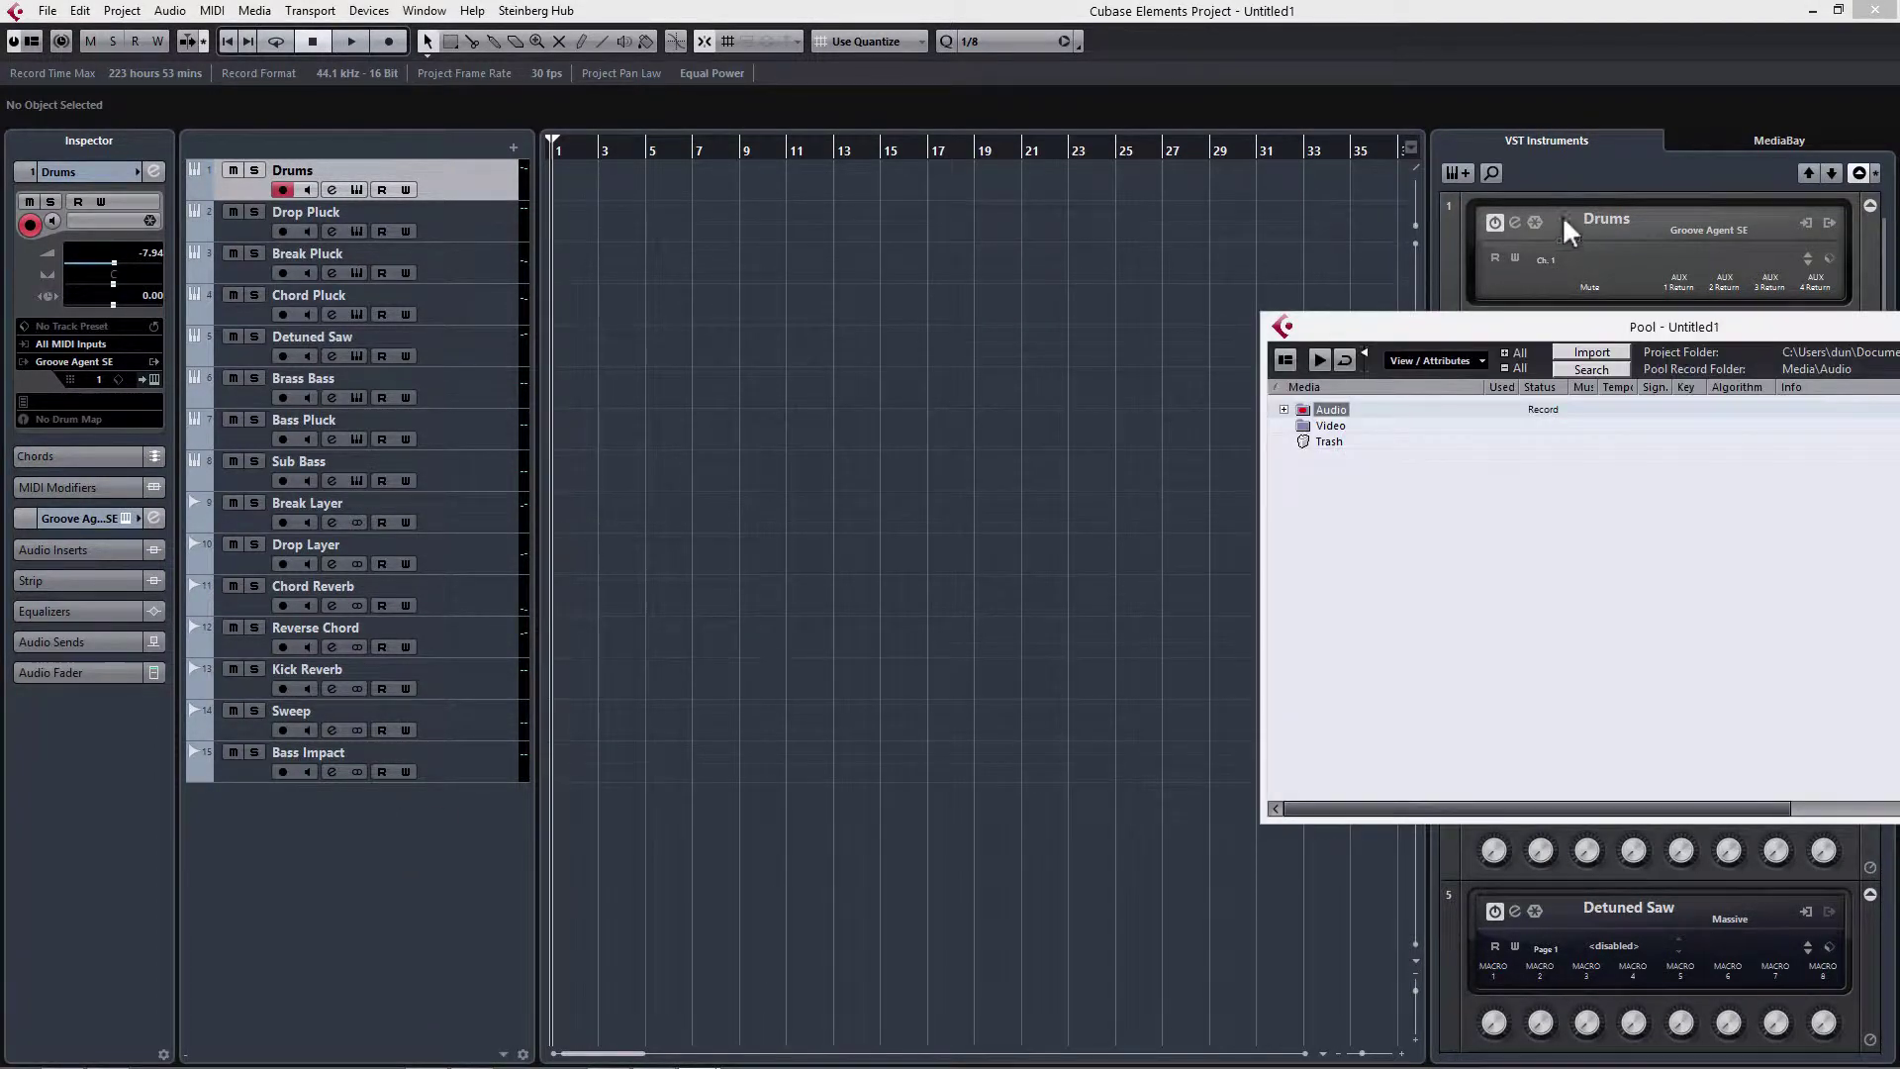
drag(1518, 333, 1215, 348)
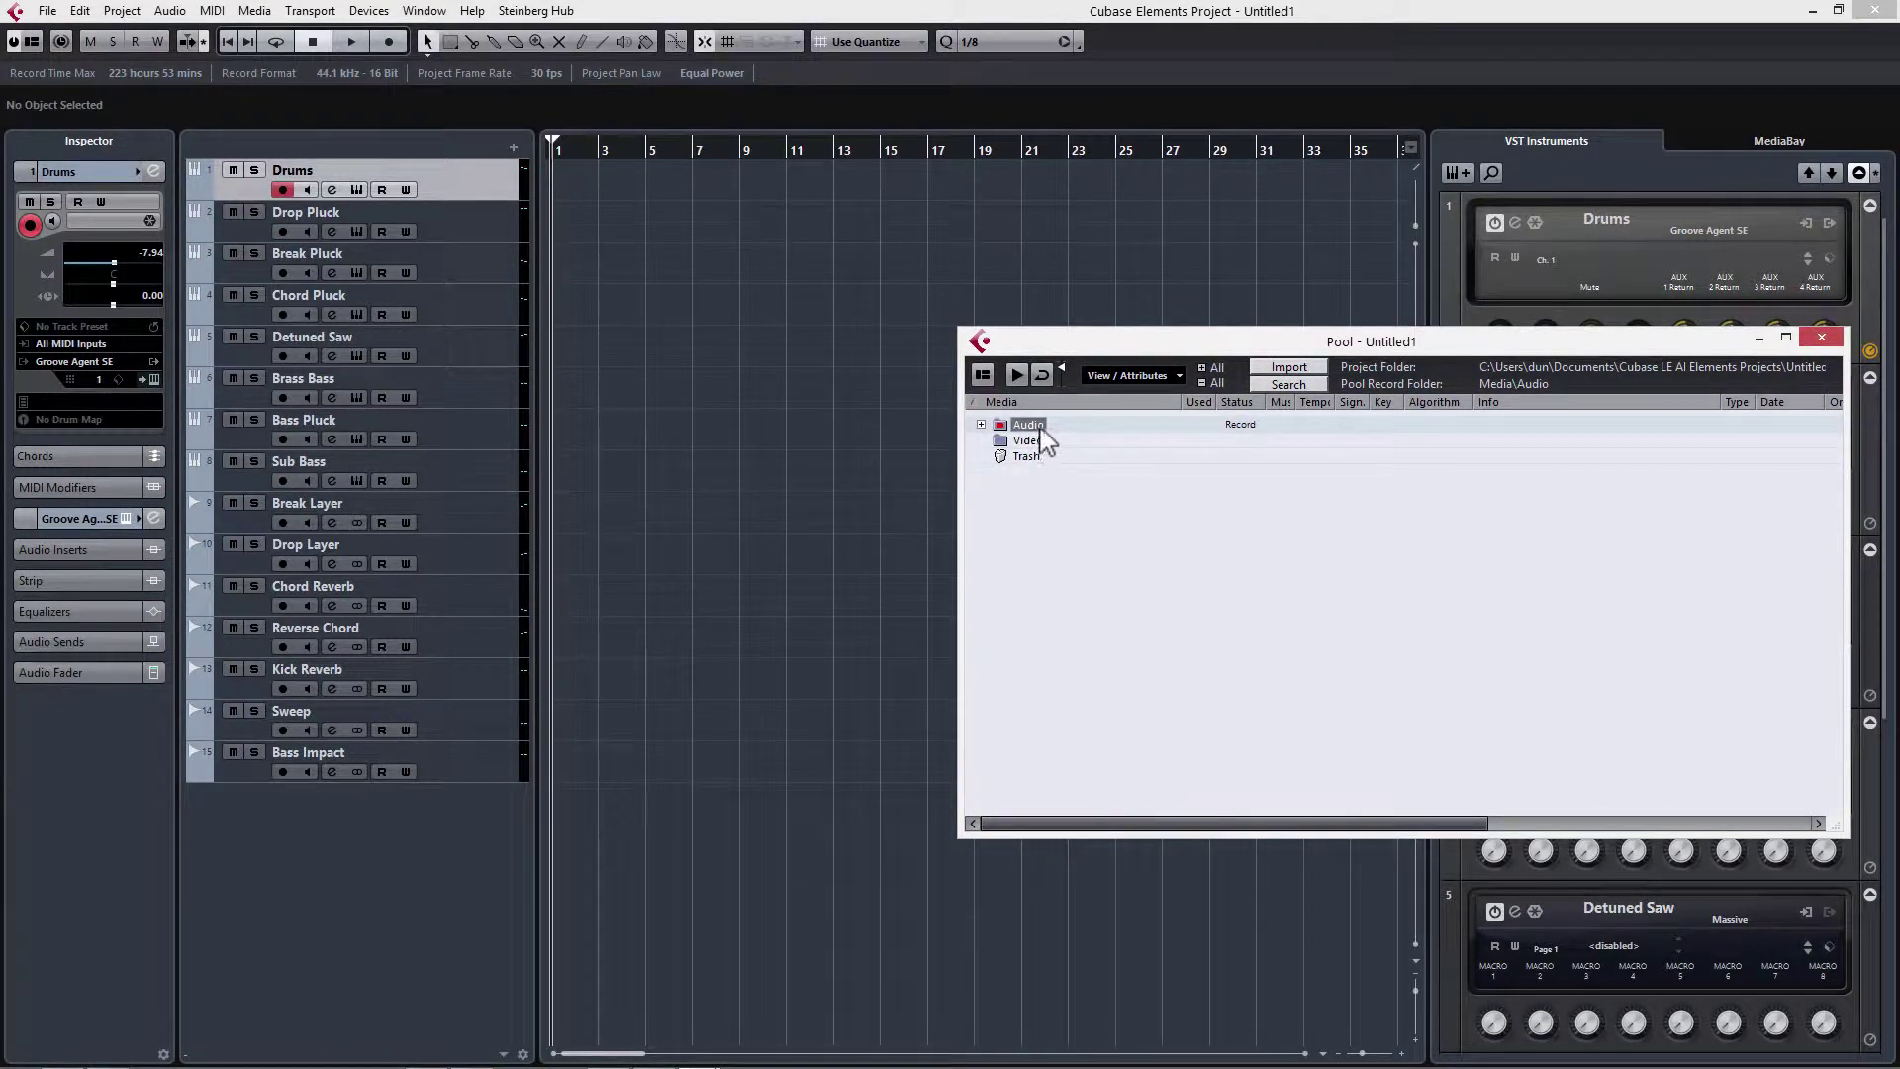
click(1098, 559)
right_click(1032, 427)
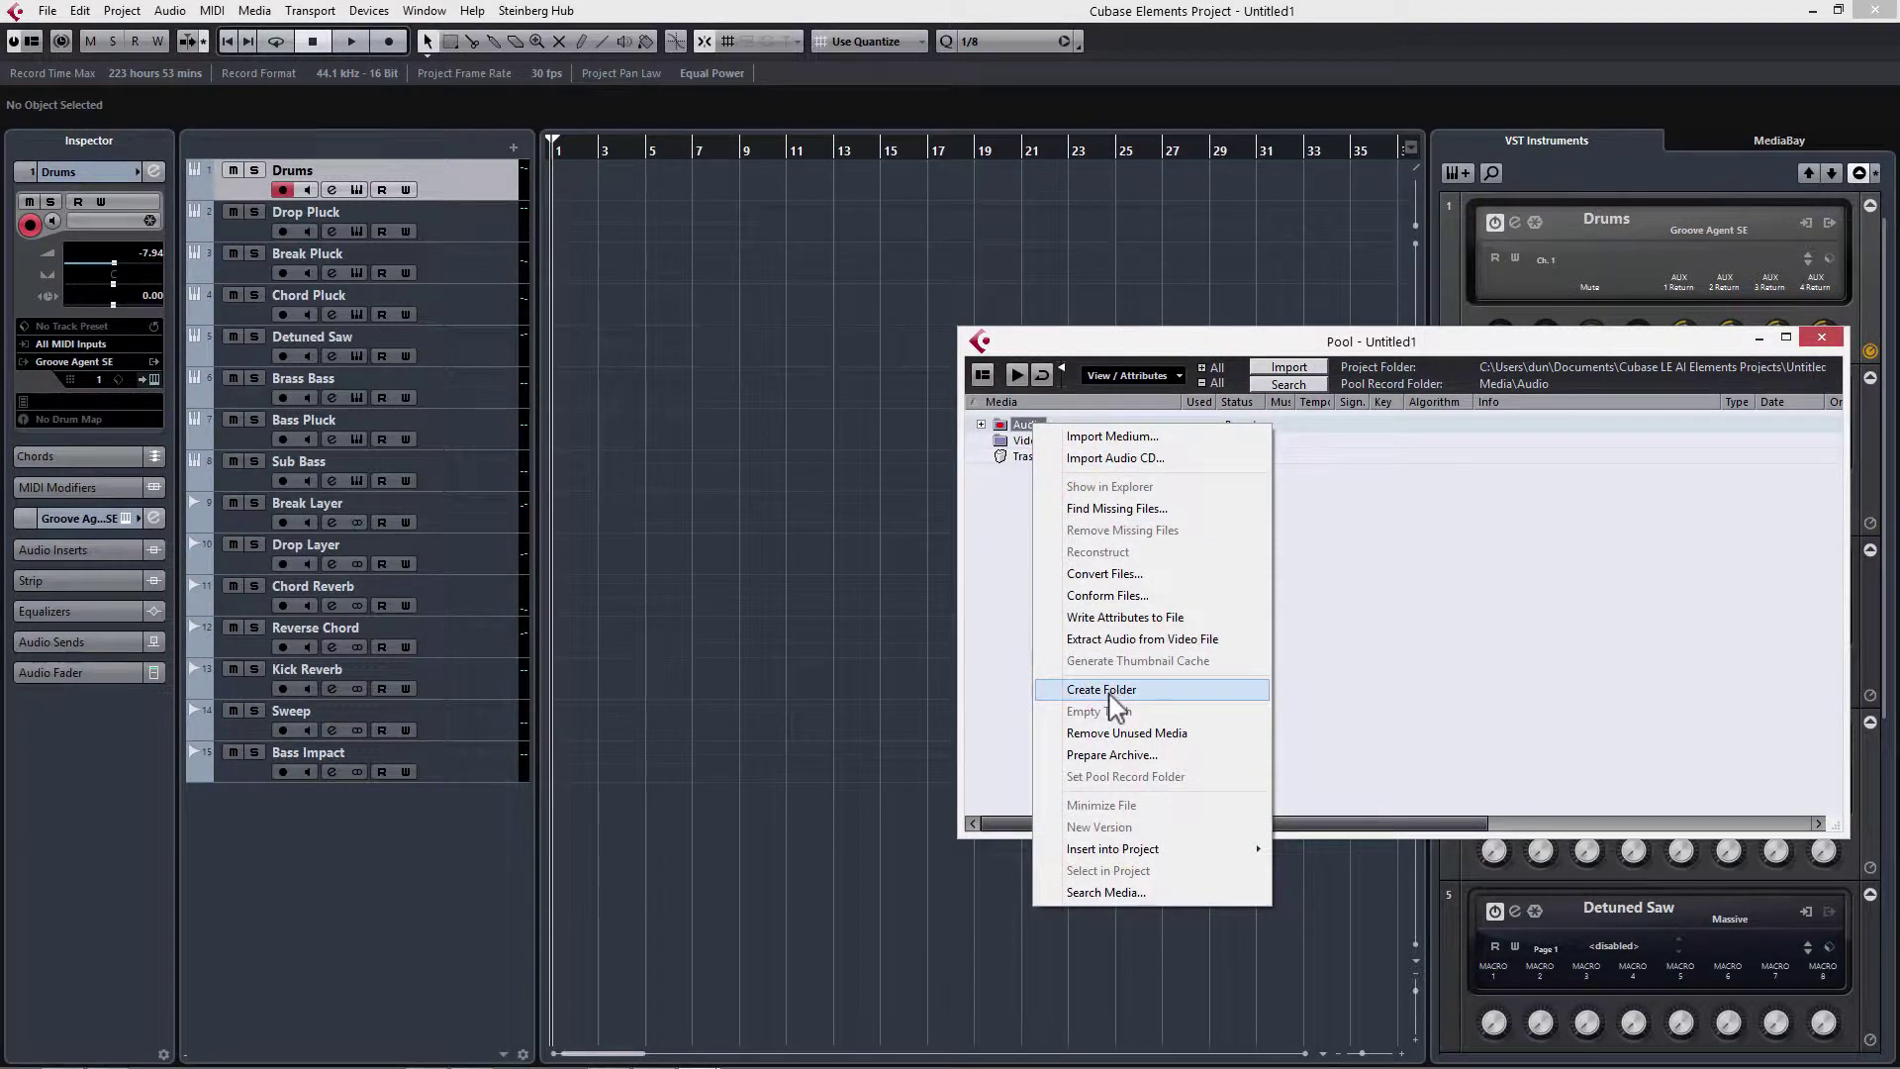
click(1001, 538)
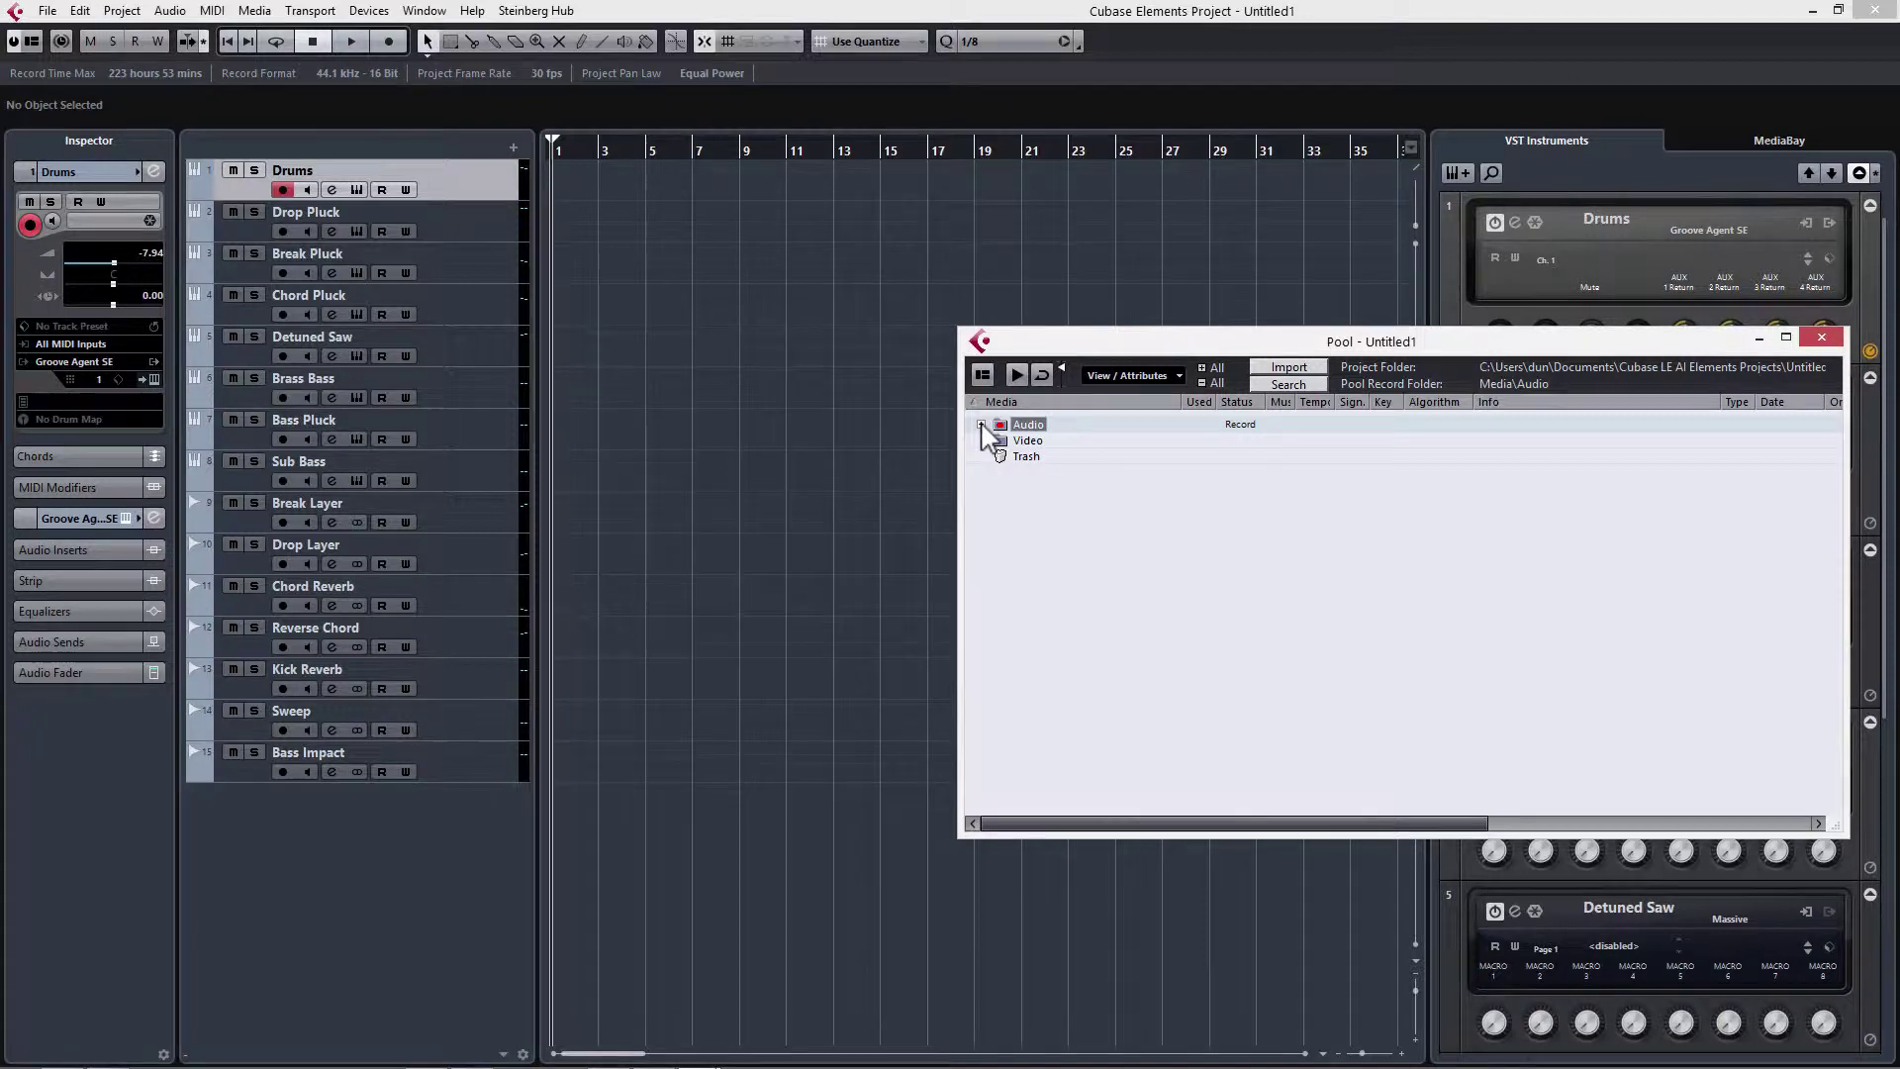
Expand the Audio folder, select its Drums subfolder, and close the Pool.
click(980, 424)
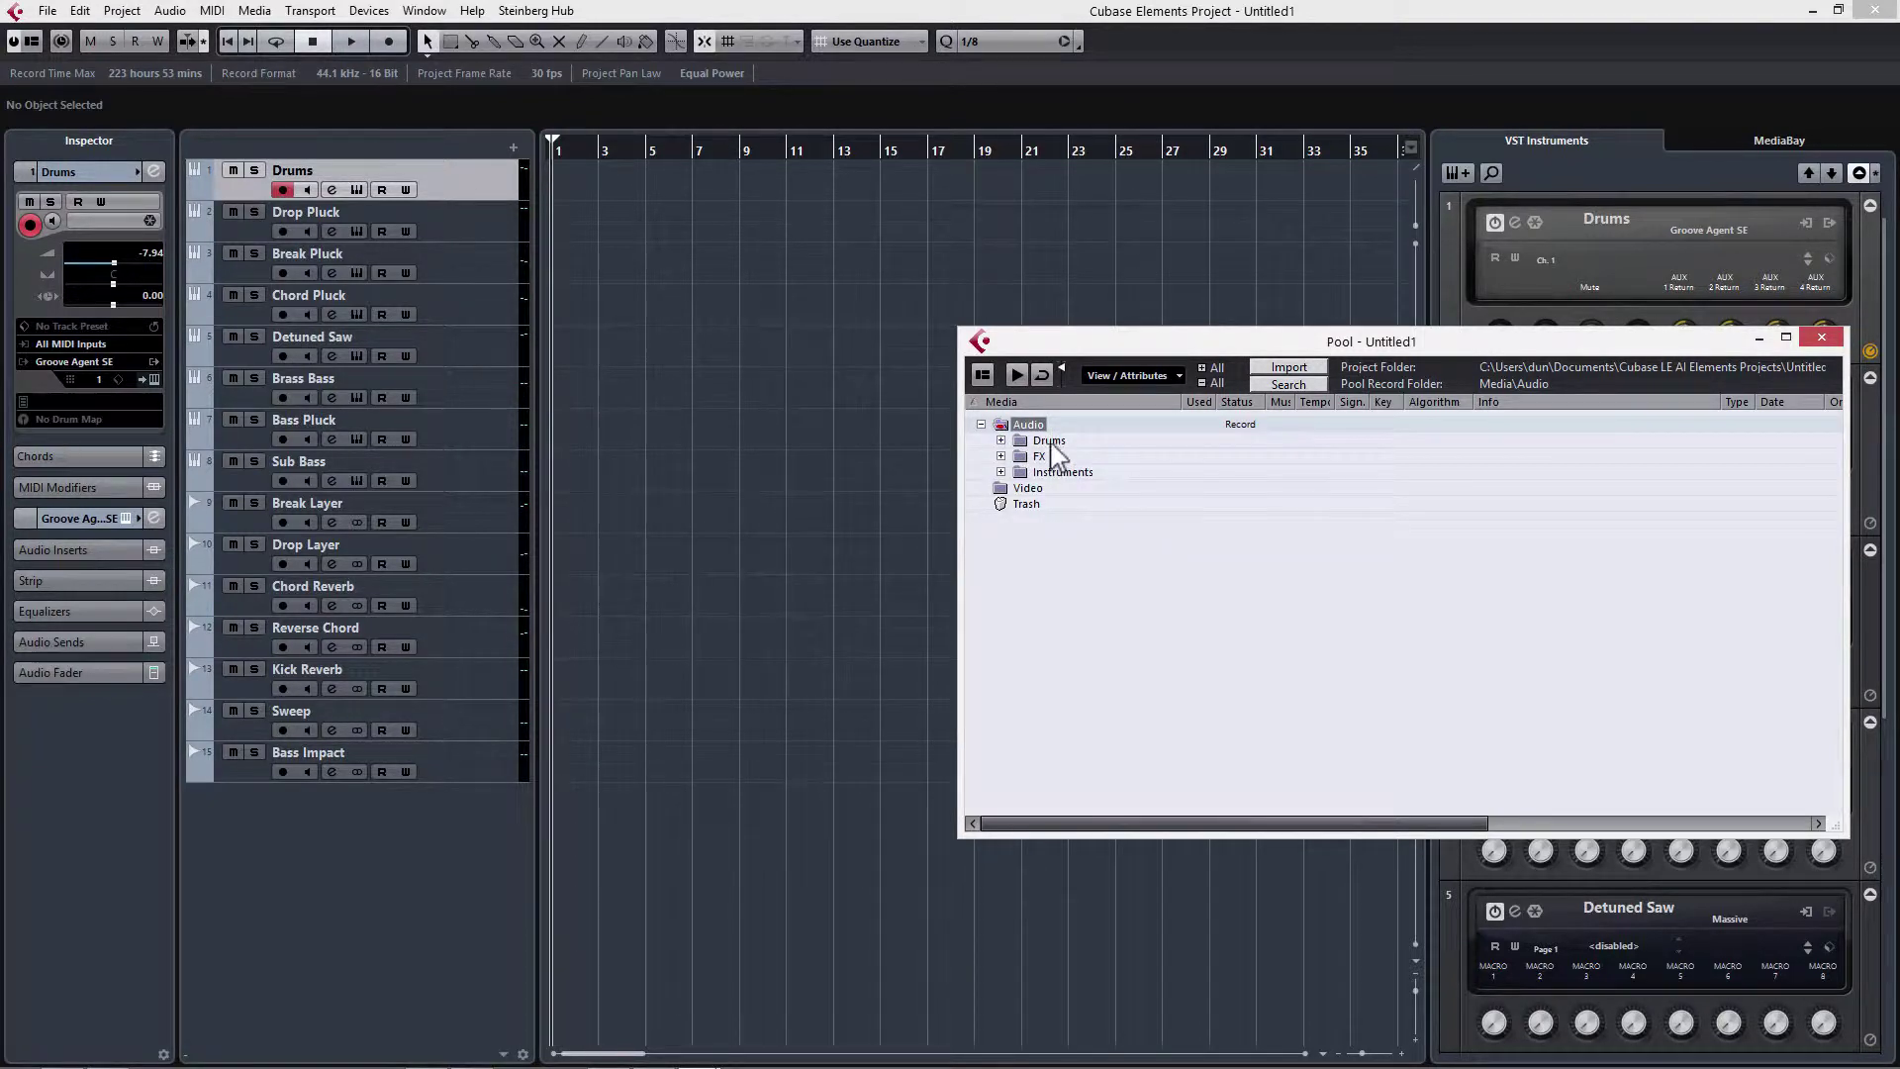
key(Down)
key(Down)
key(Down)
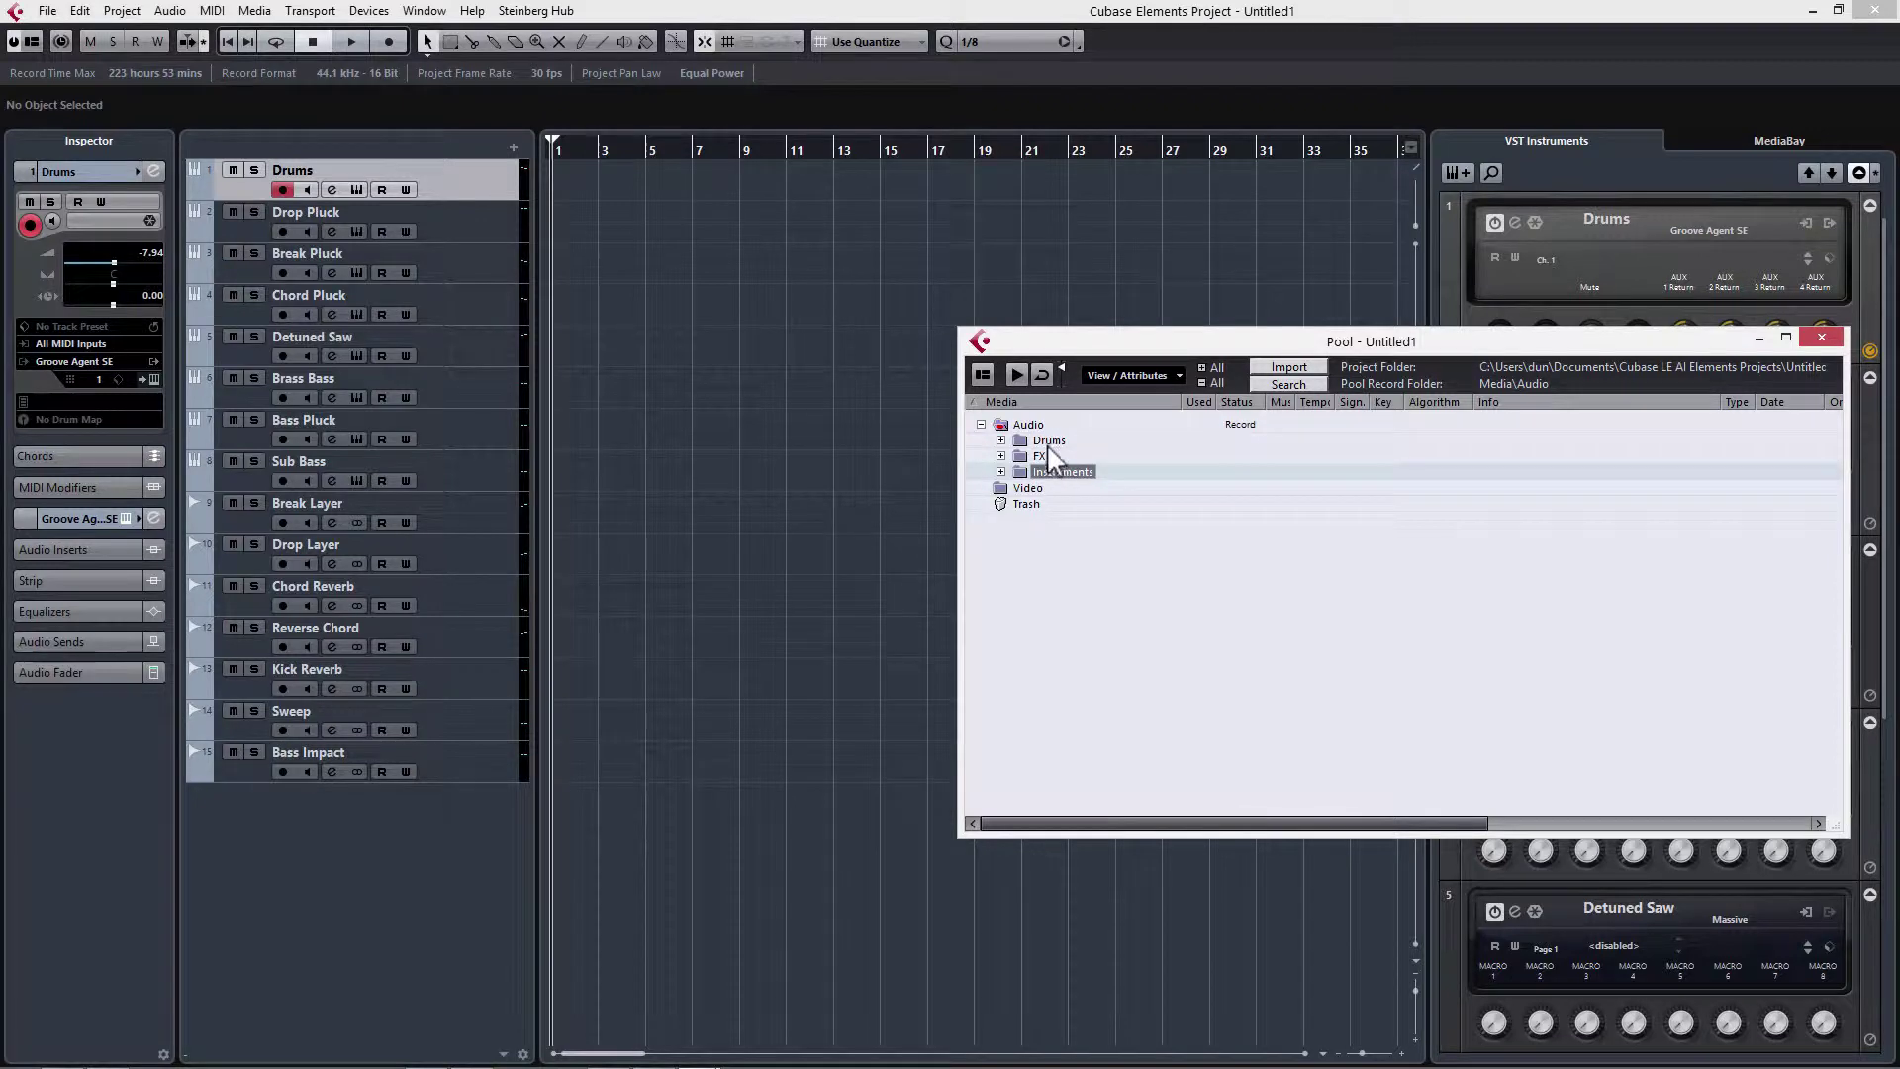
click(1049, 442)
mouse_move(1276, 341)
mouse_down()
mouse_move(1187, 342)
mouse_move(1278, 332)
mouse_up()
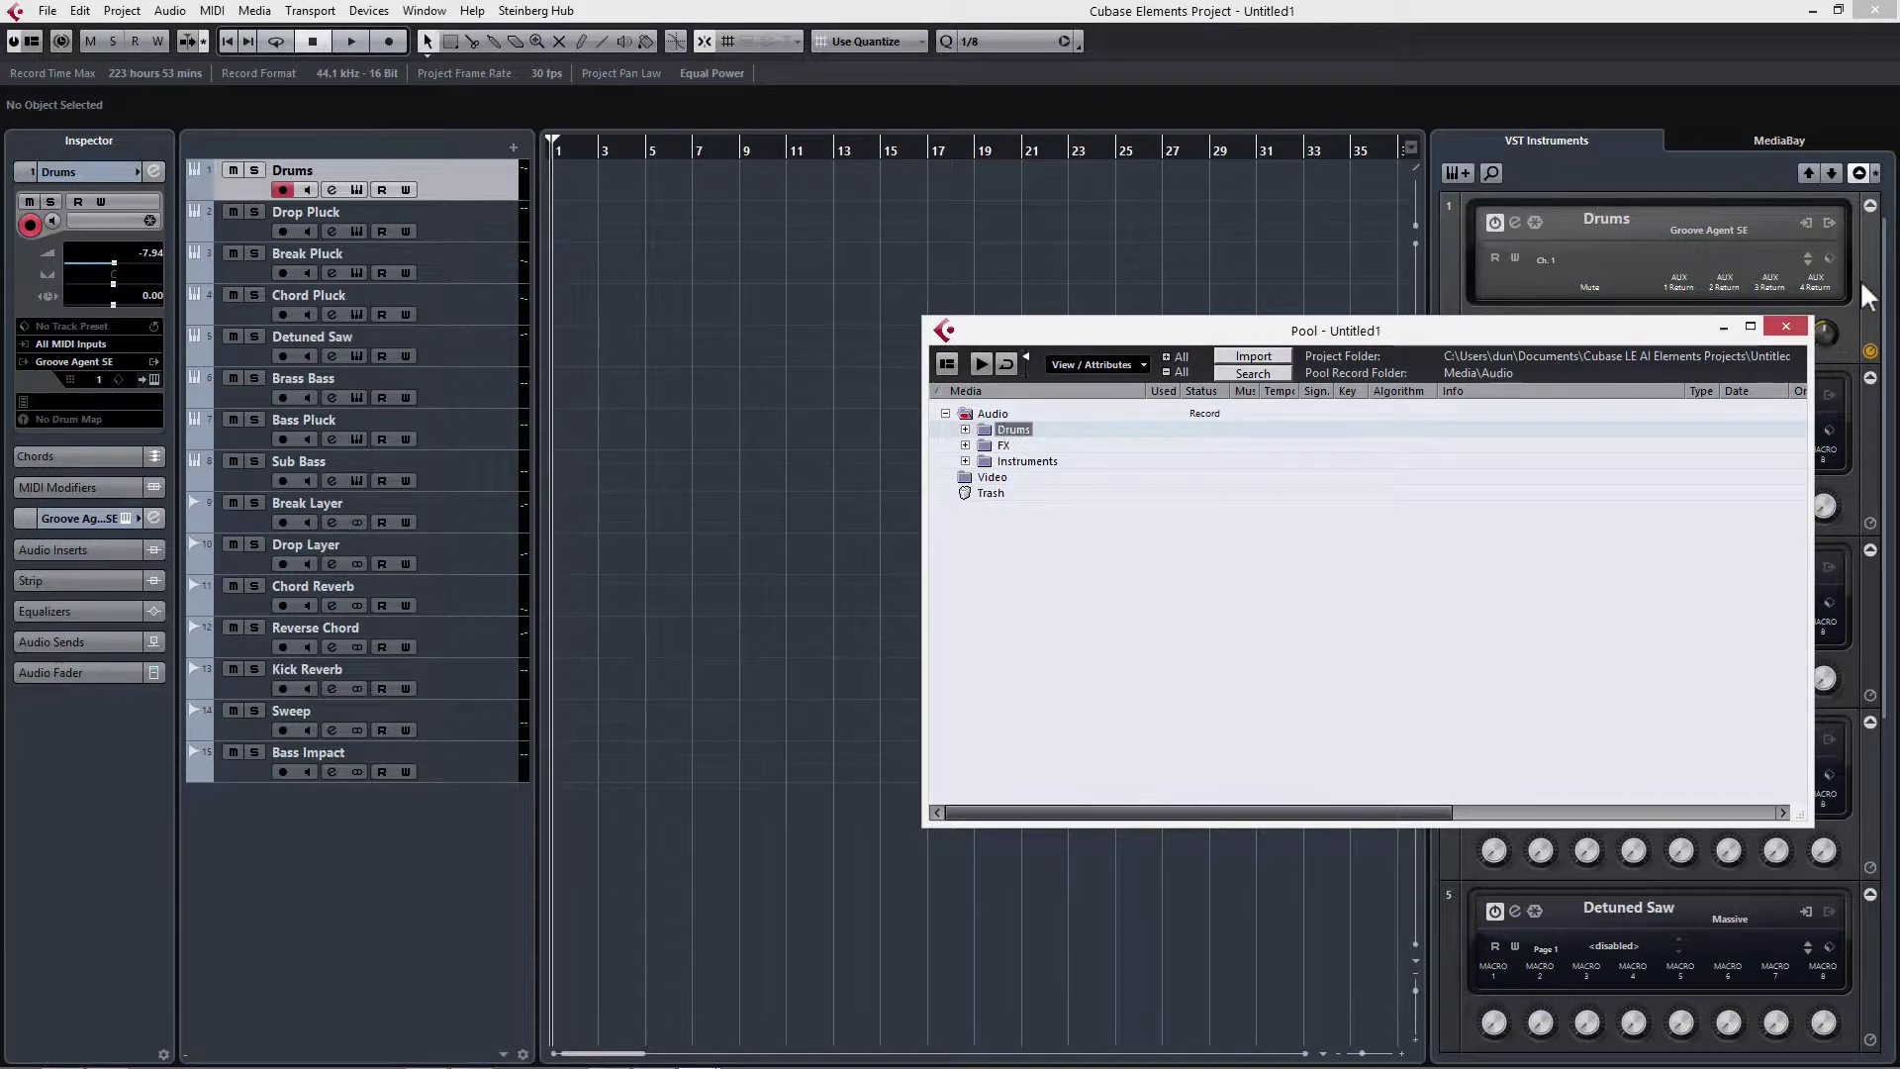
click(1785, 327)
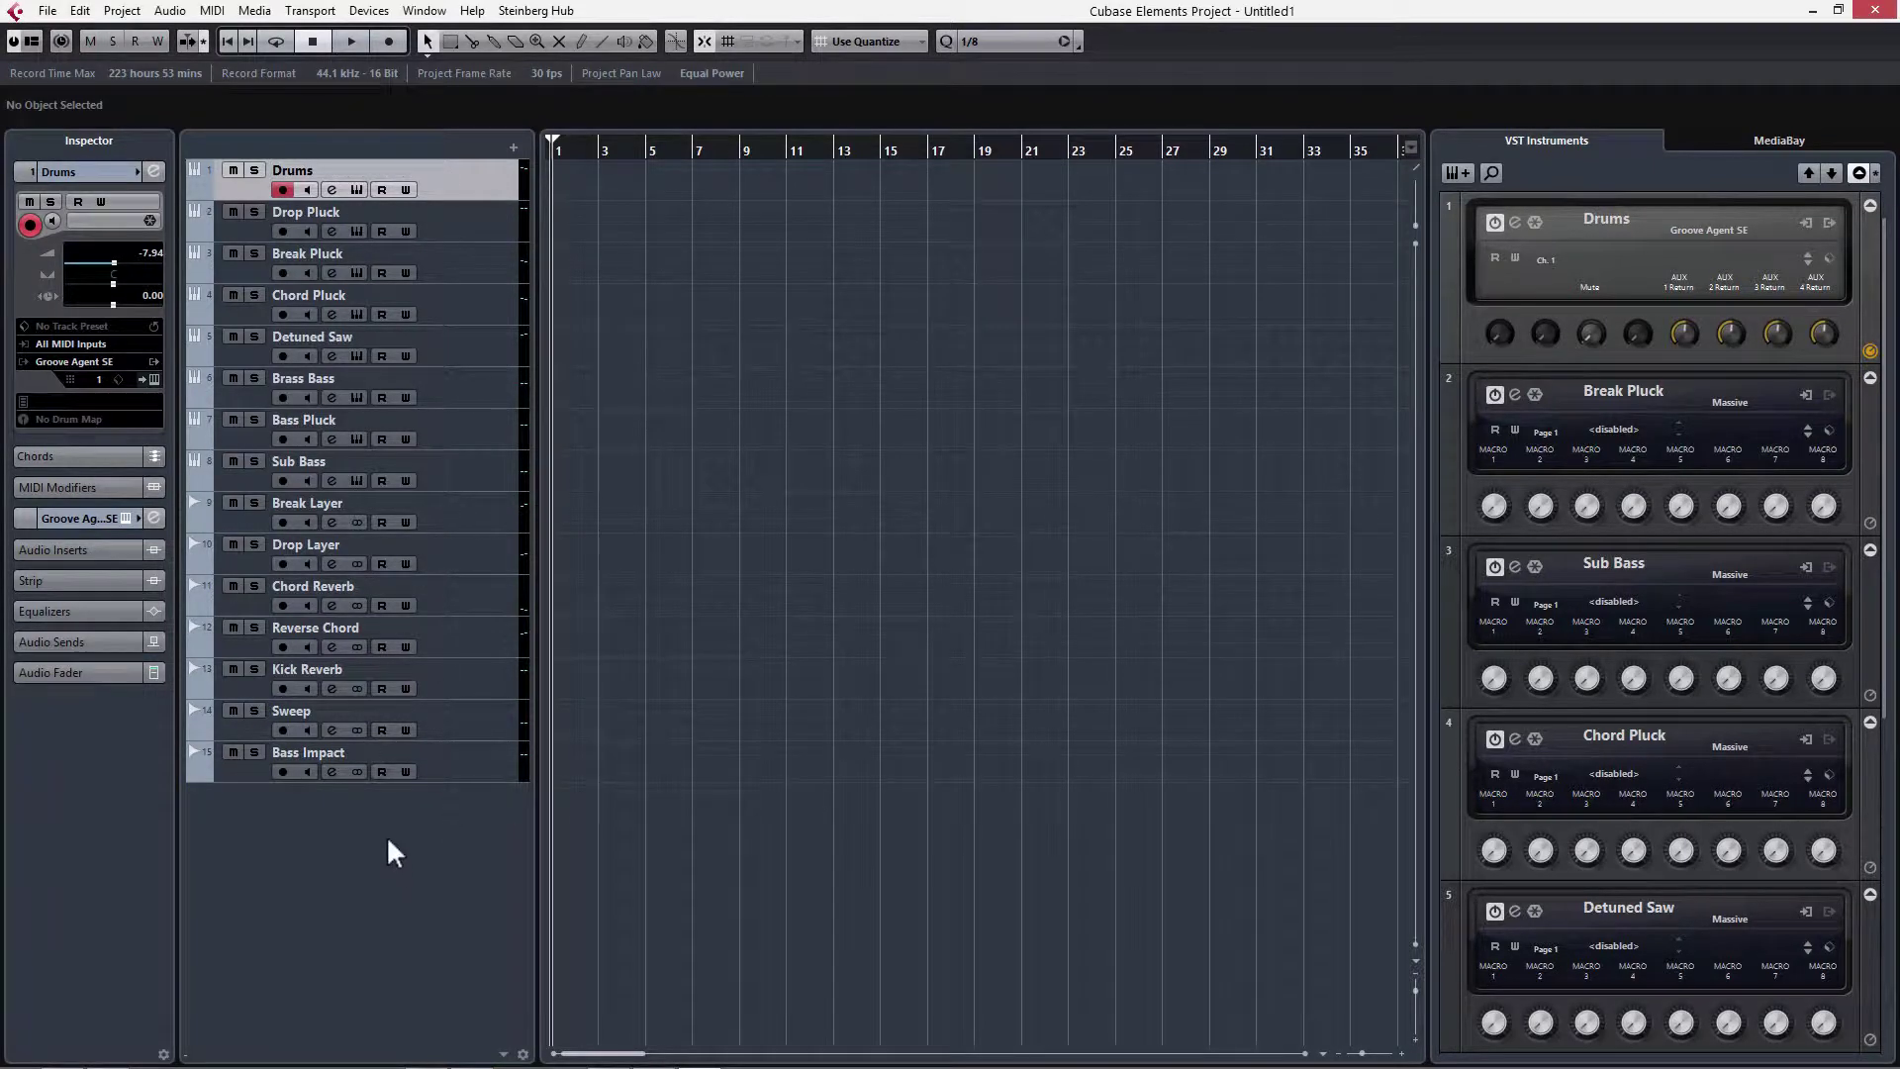
Add an instrument track using Drum > Groove Agent SE as its instrument.
right_click(365, 813)
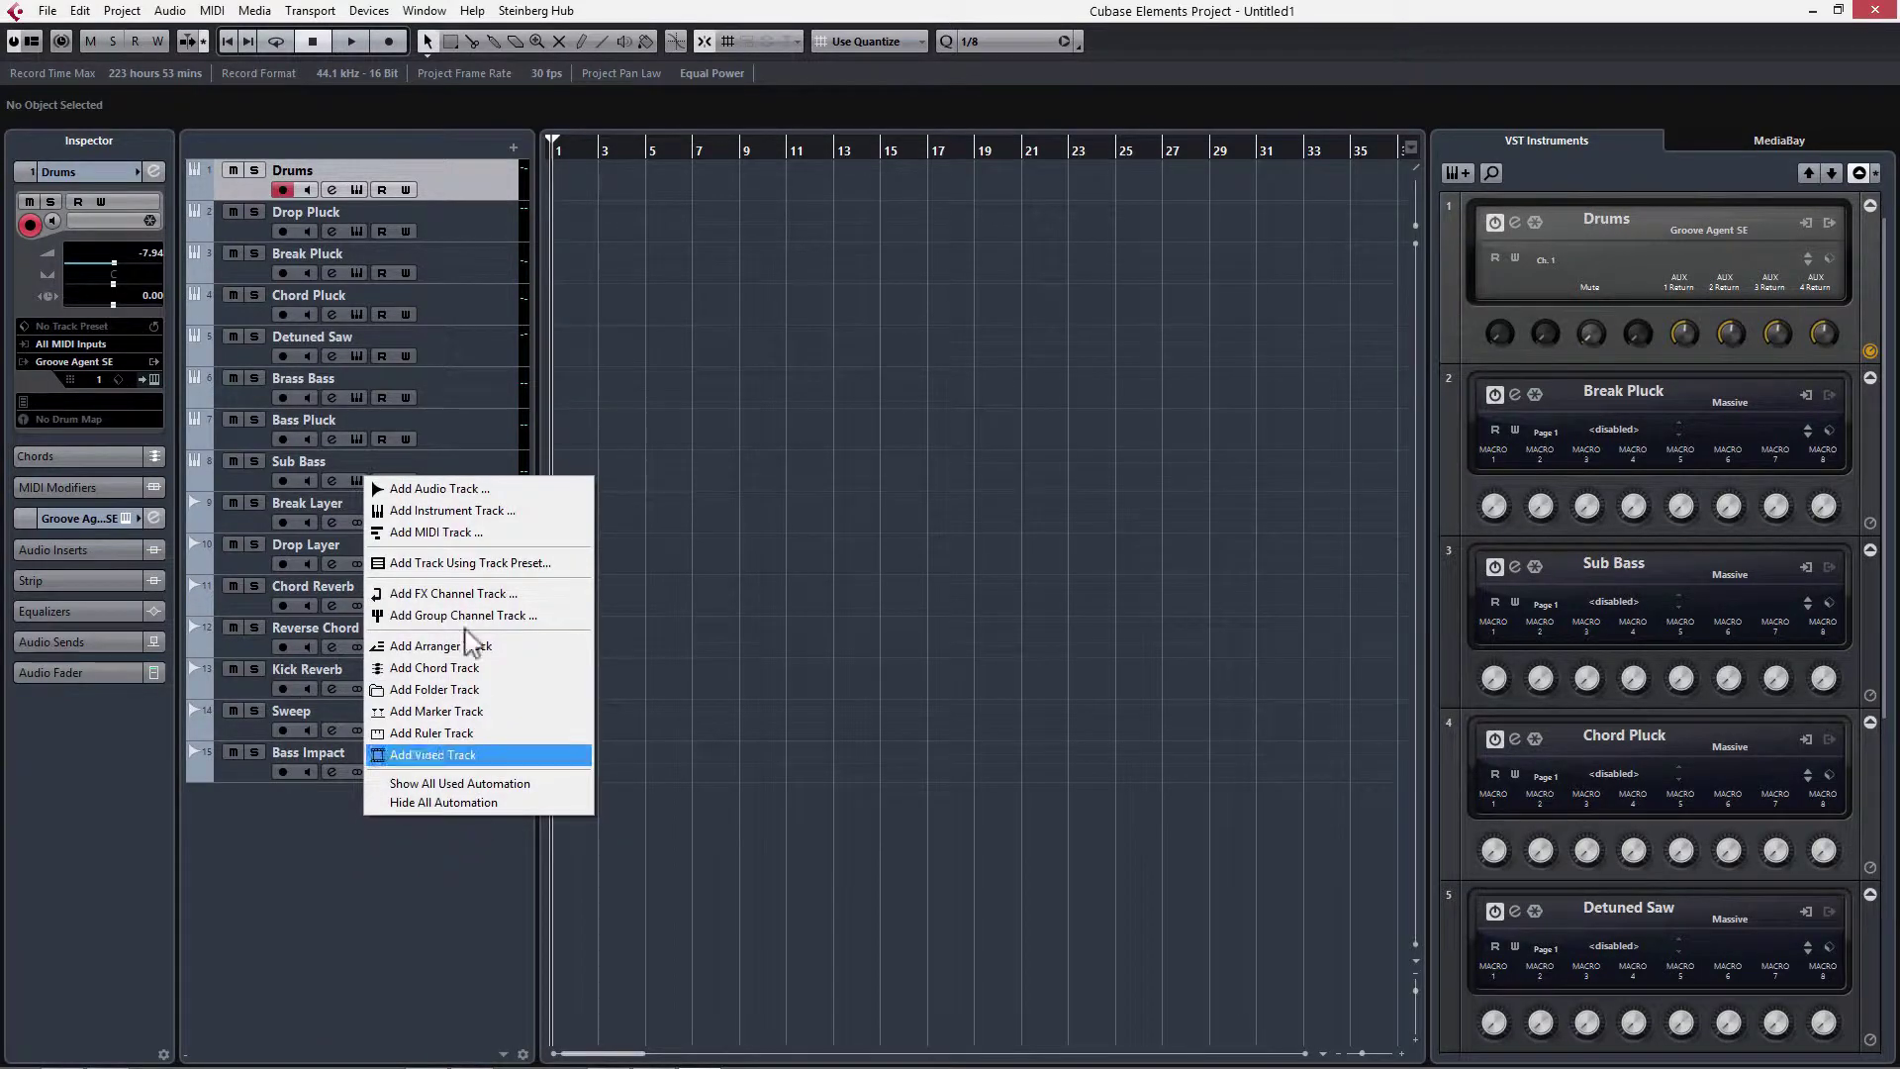
click(426, 510)
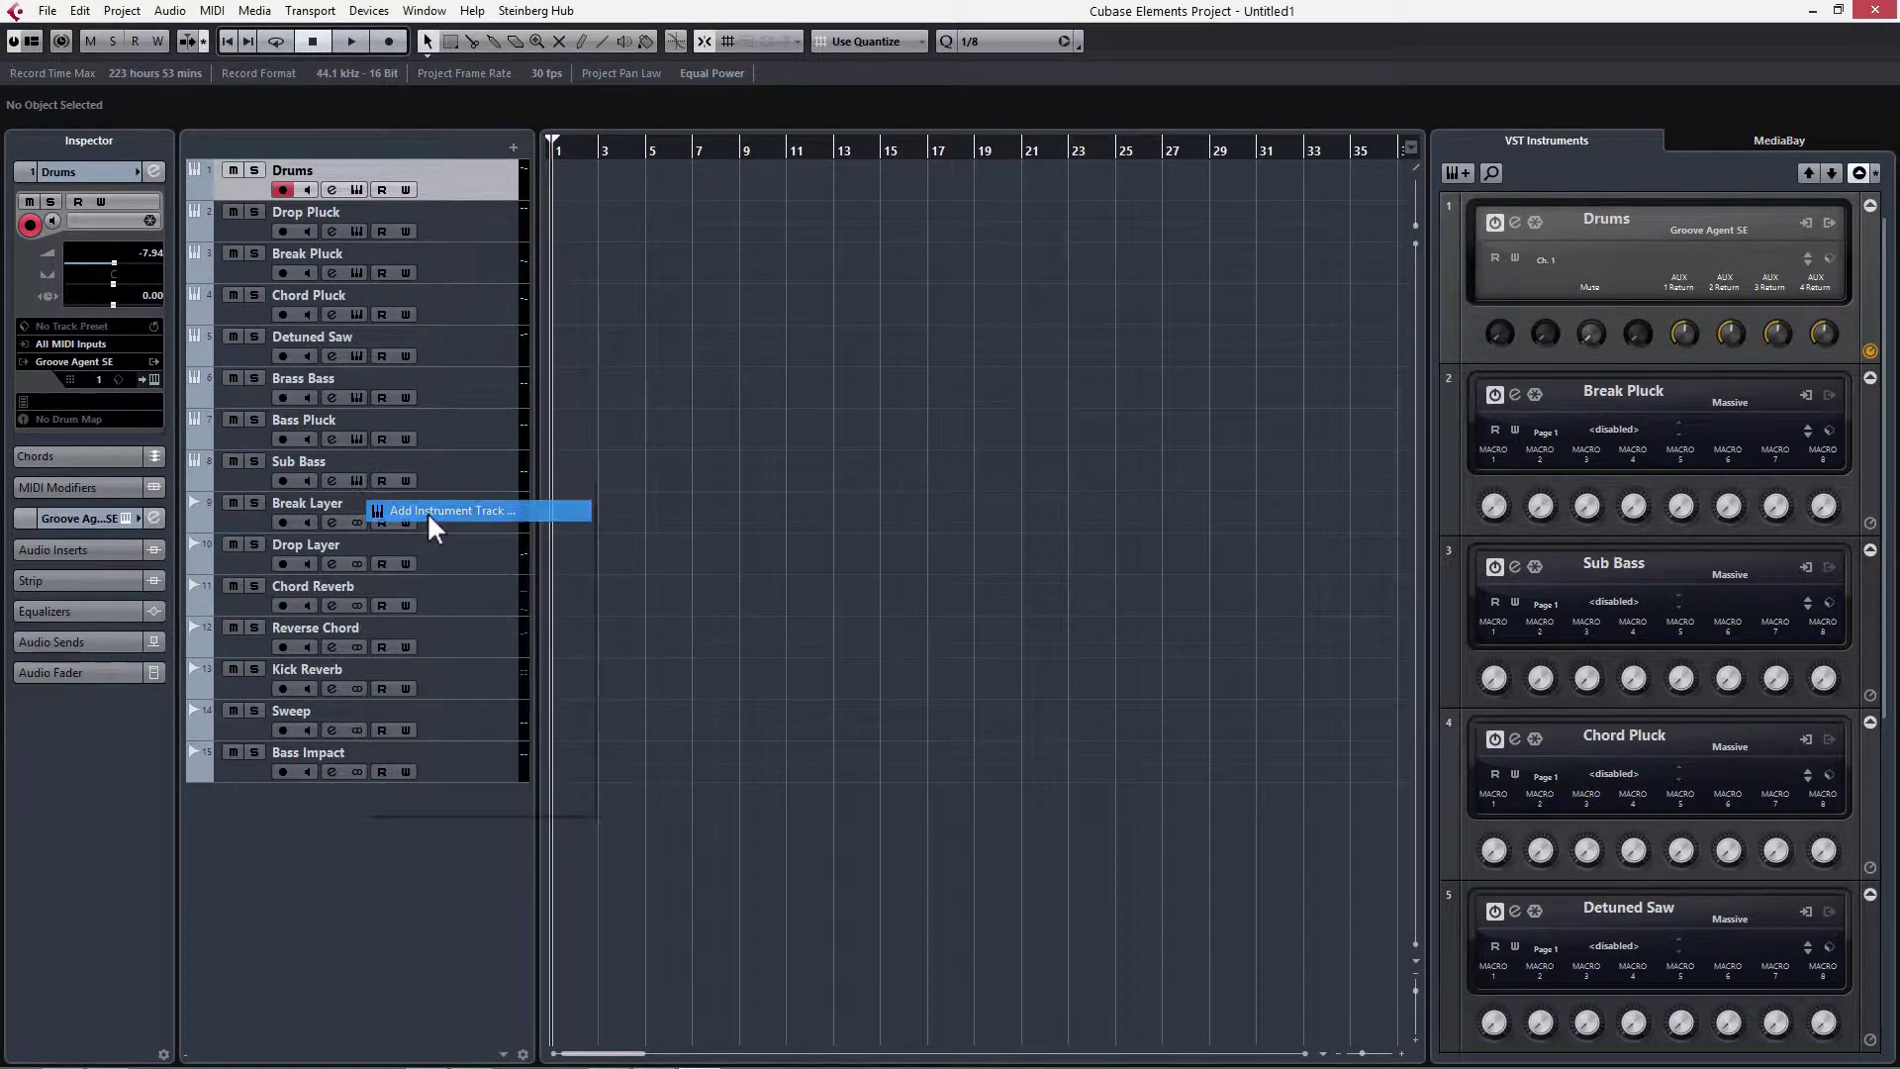
mouse_move(1083, 377)
mouse_down()
mouse_move(974, 420)
mouse_move(1054, 372)
mouse_up()
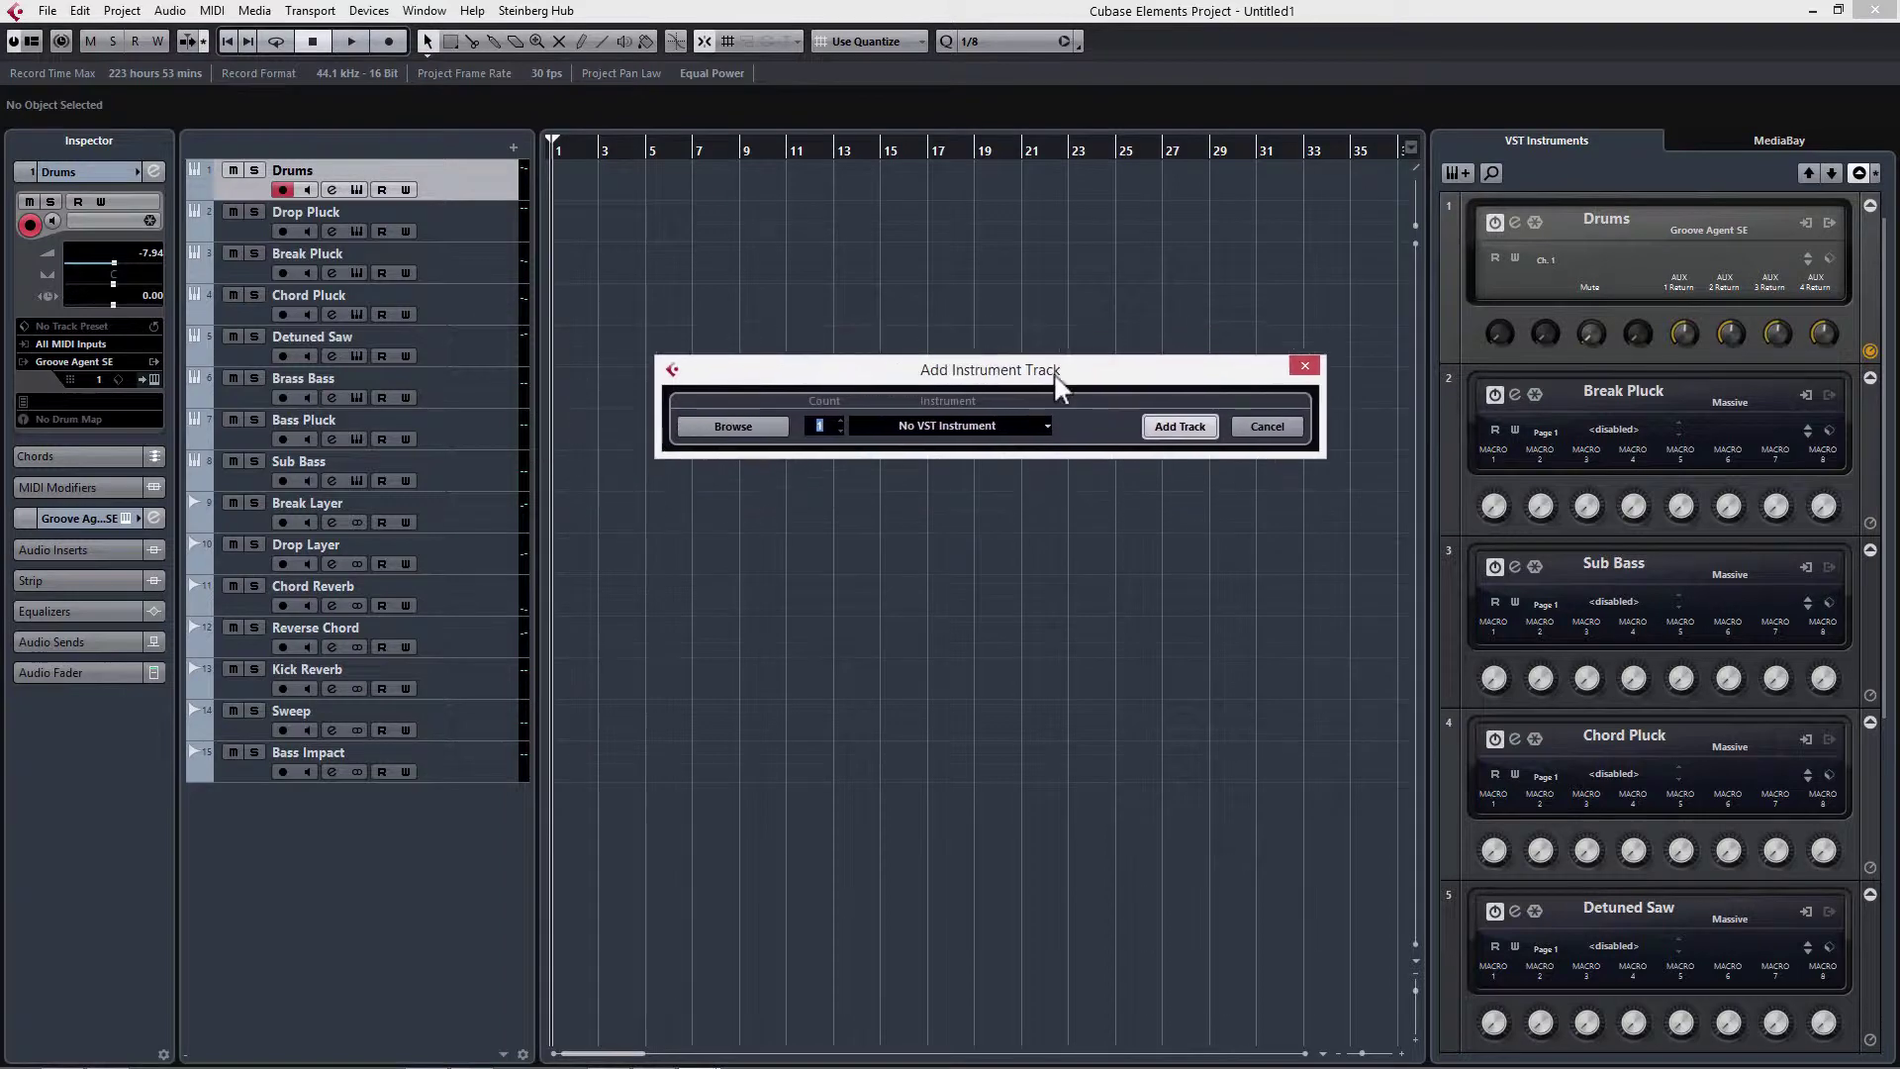
click(972, 424)
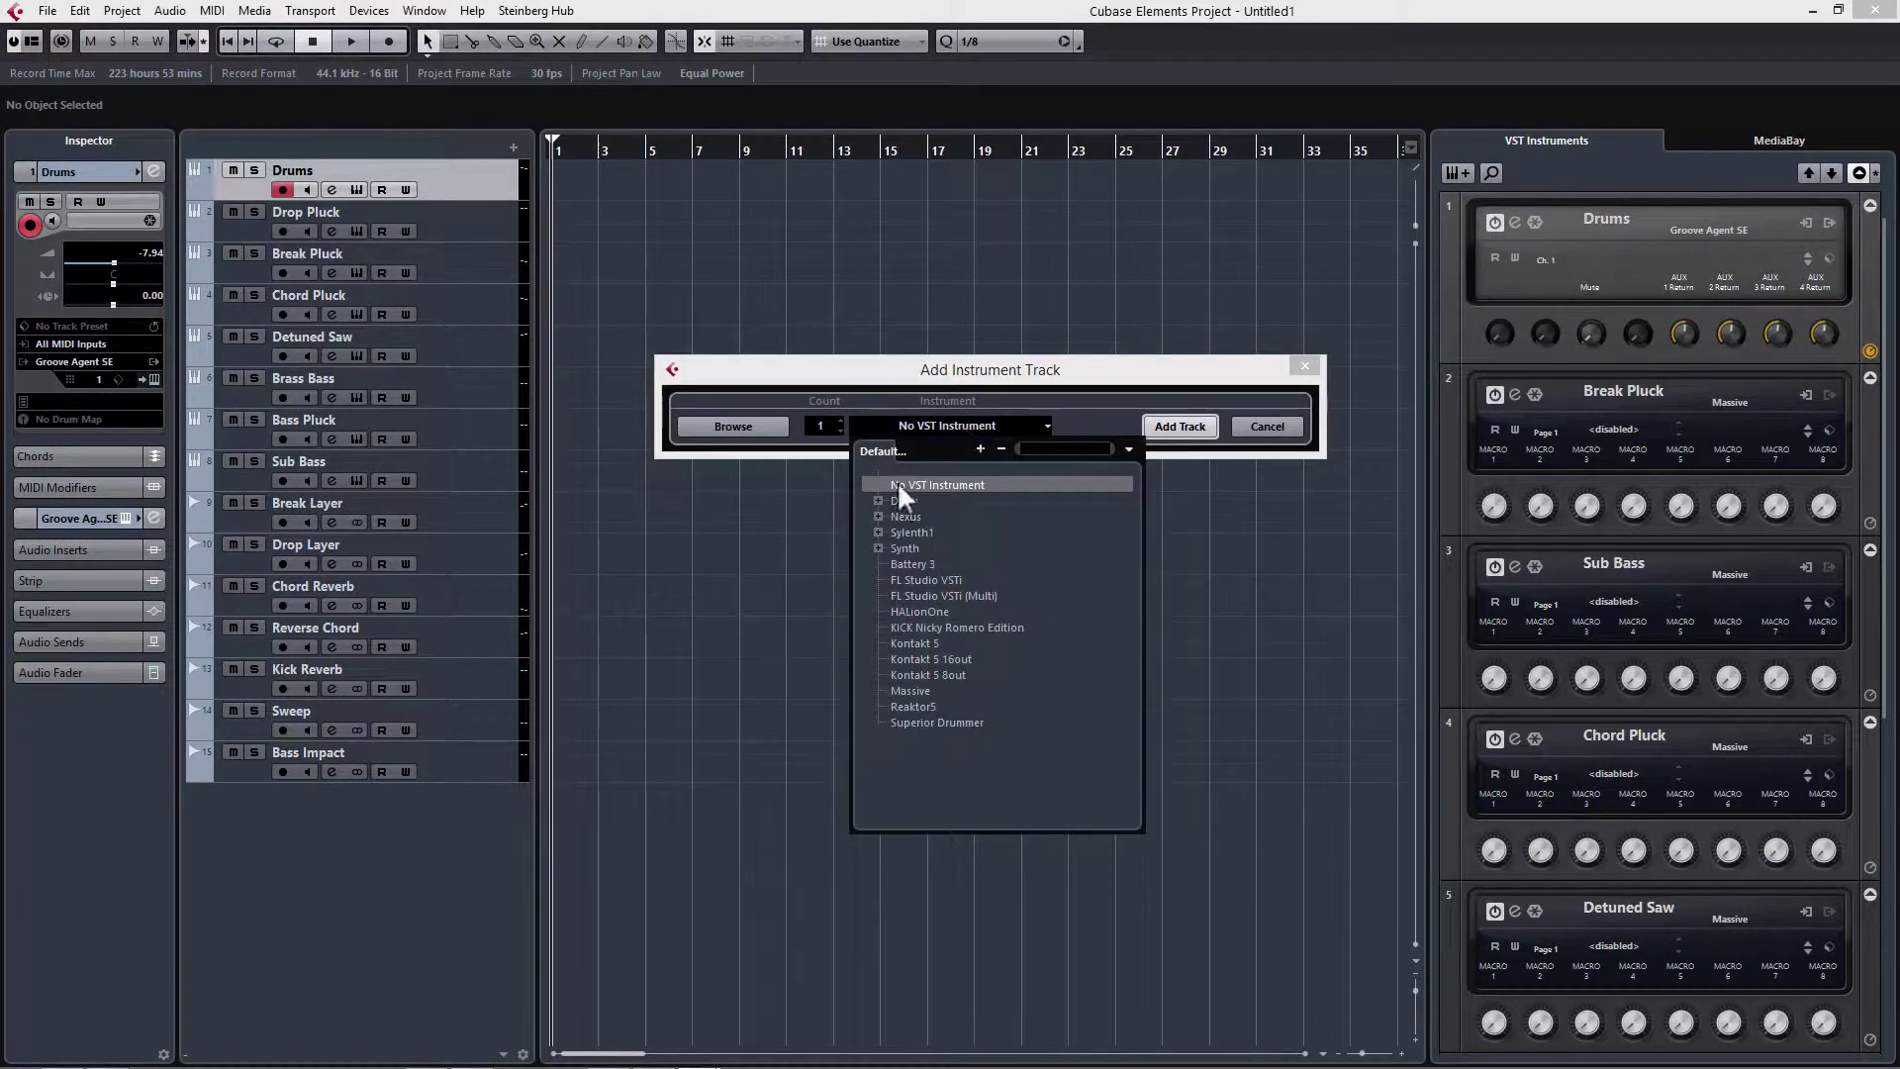
click(879, 501)
click(950, 517)
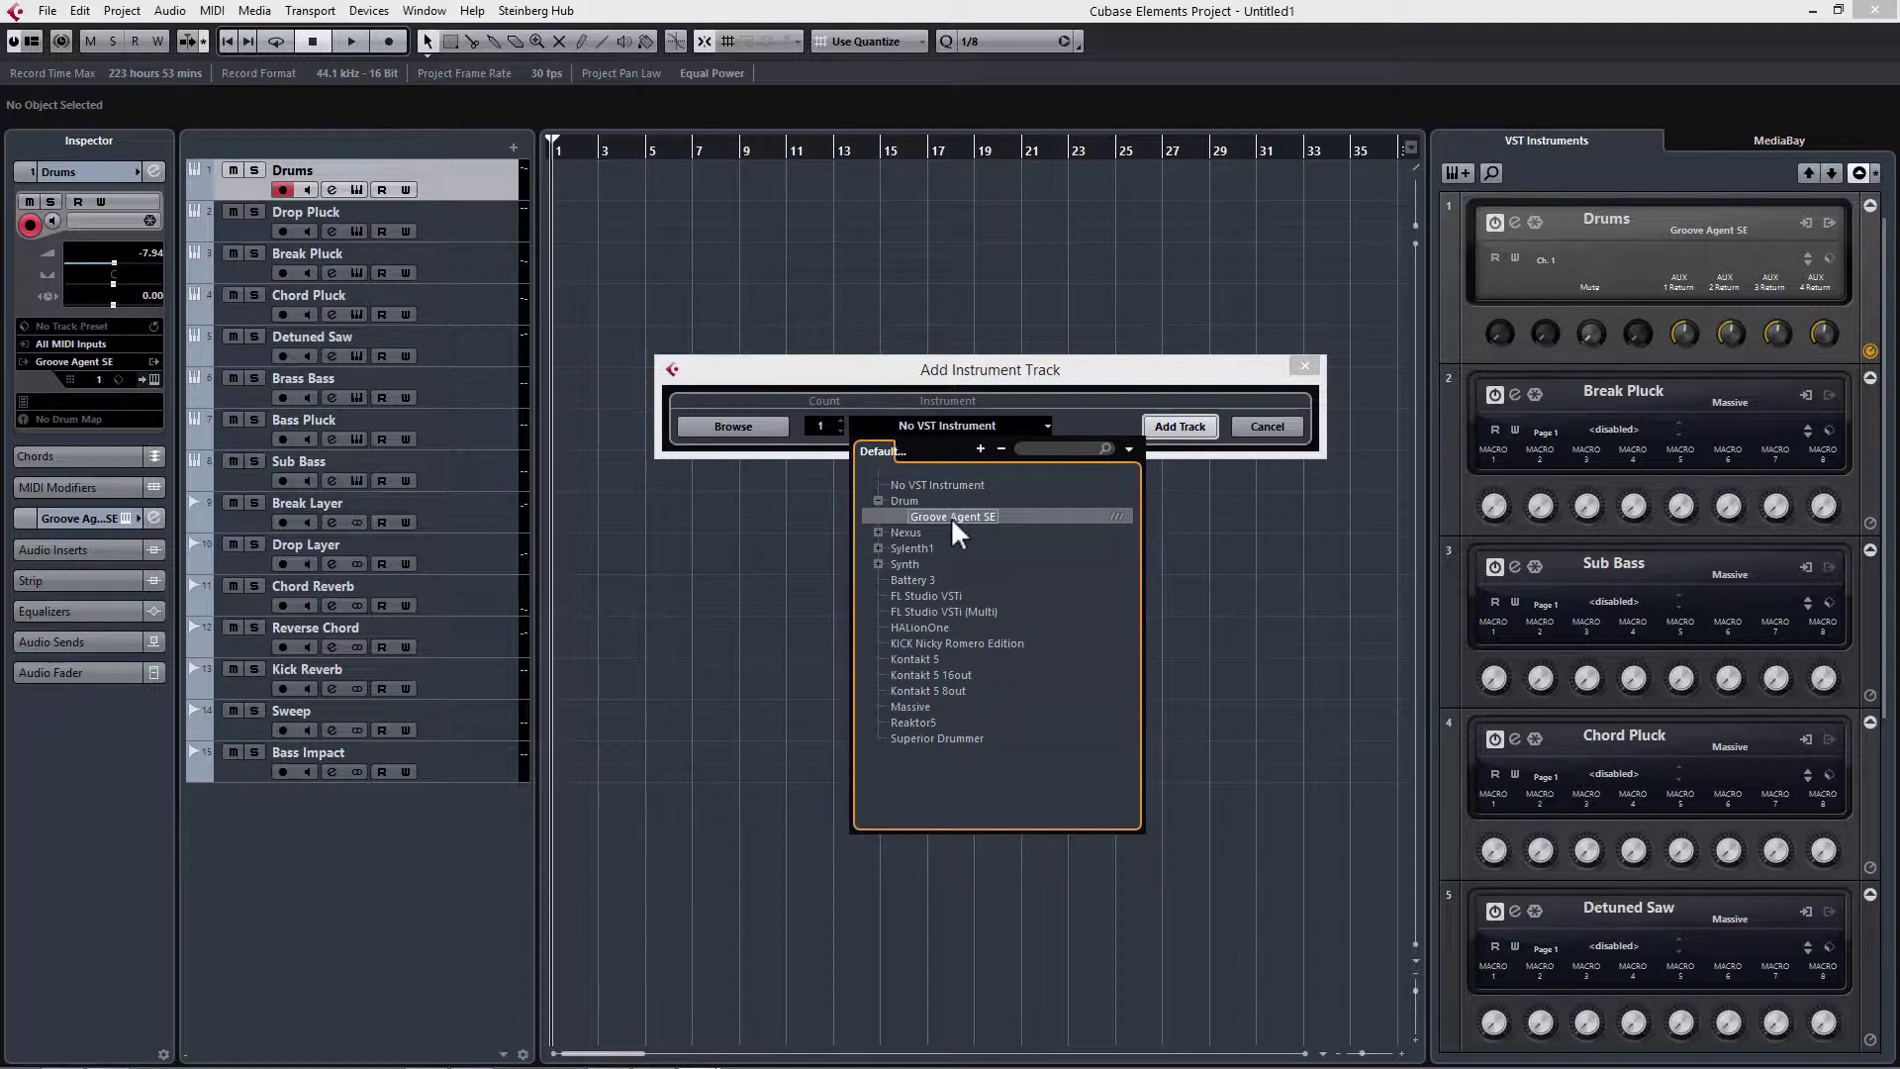
click(1181, 428)
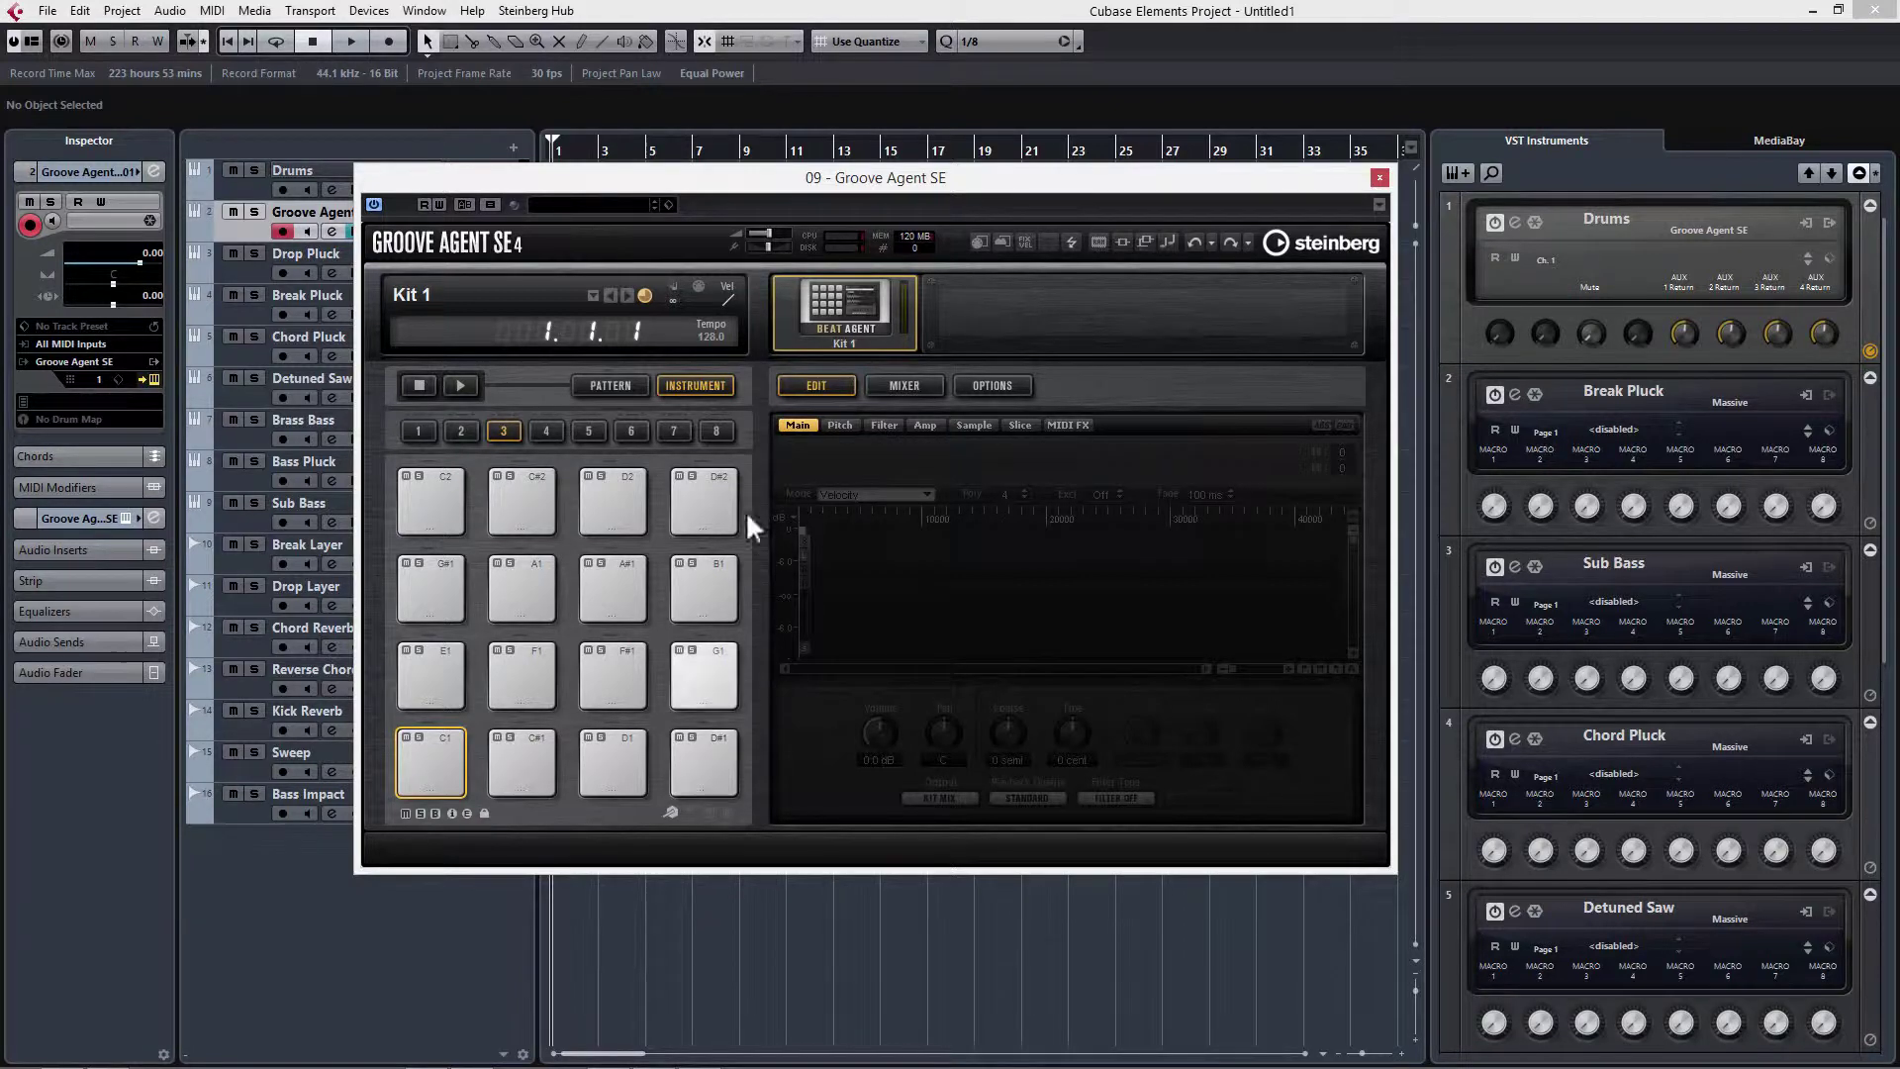
Reopen the Pool beside Groove Agent SE and expand its Drums folder.
drag(862, 186, 517, 198)
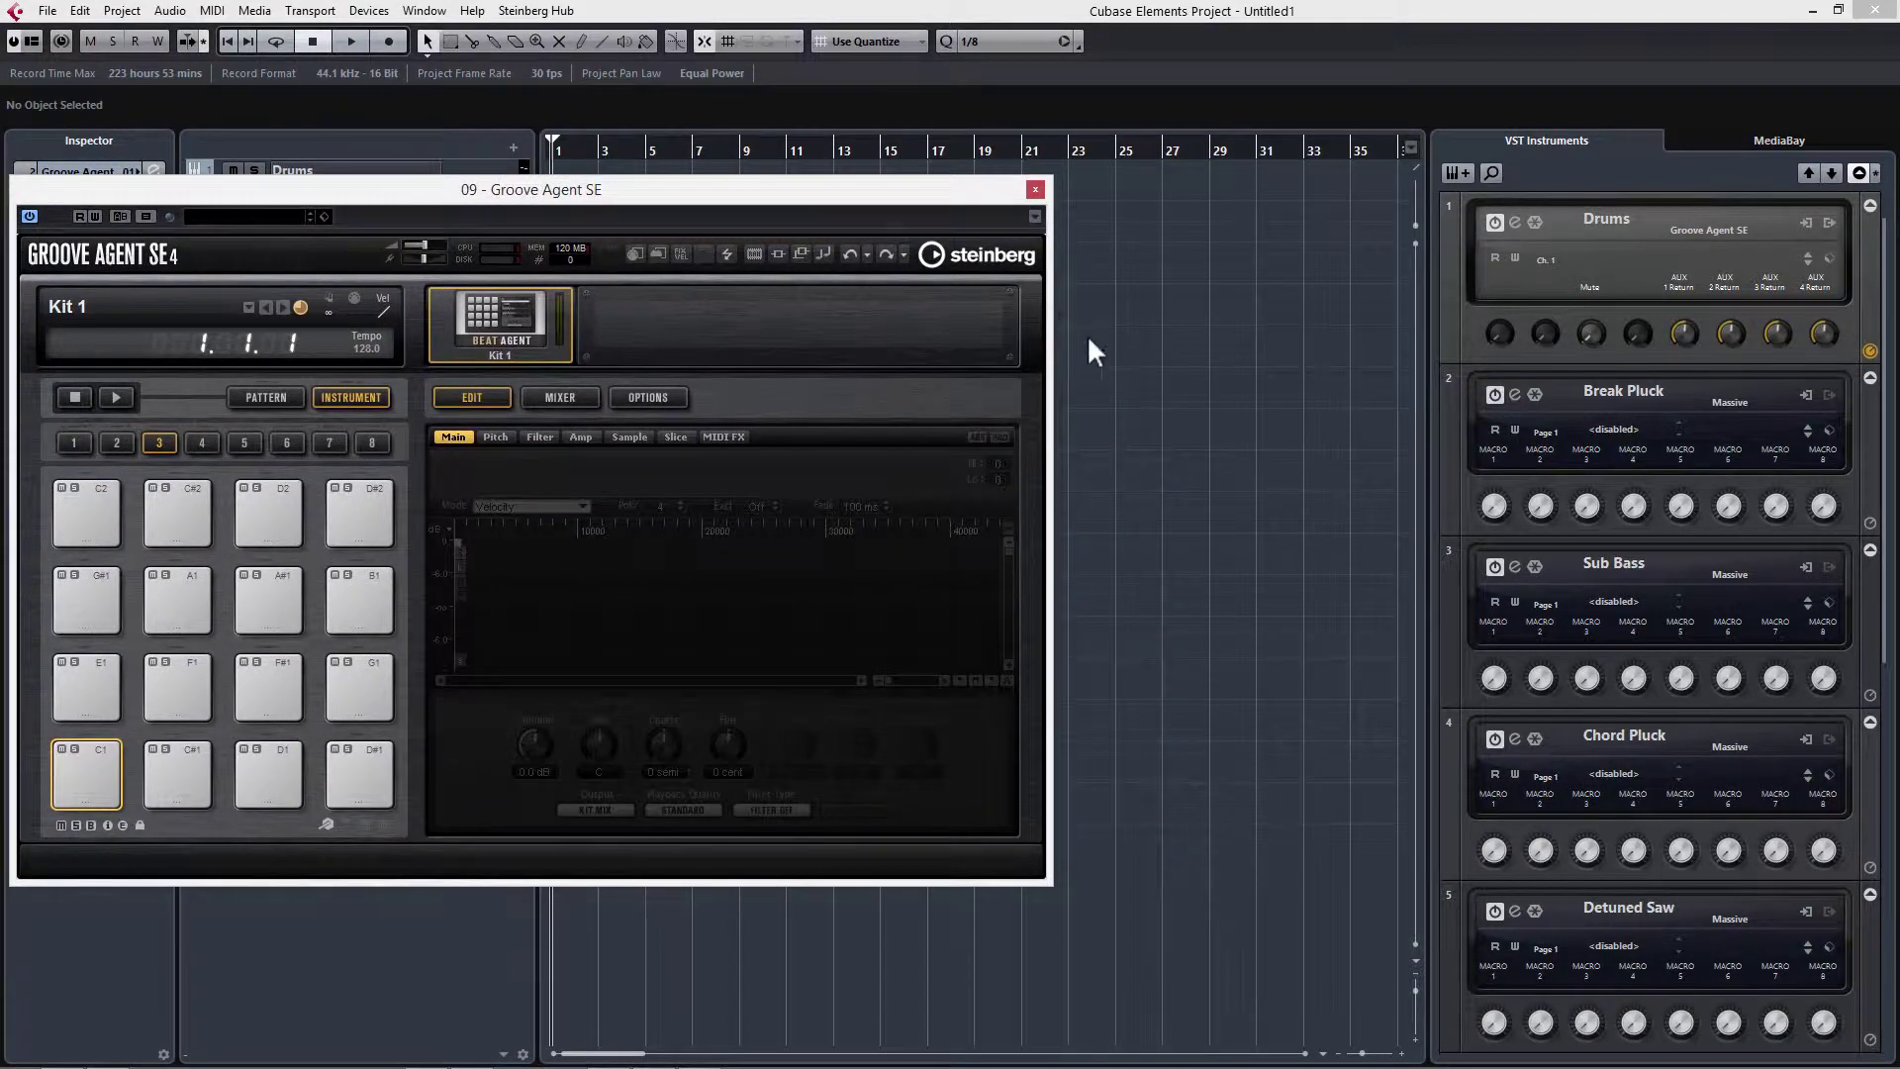
key(ctrl+p)
drag(1376, 329, 1417, 332)
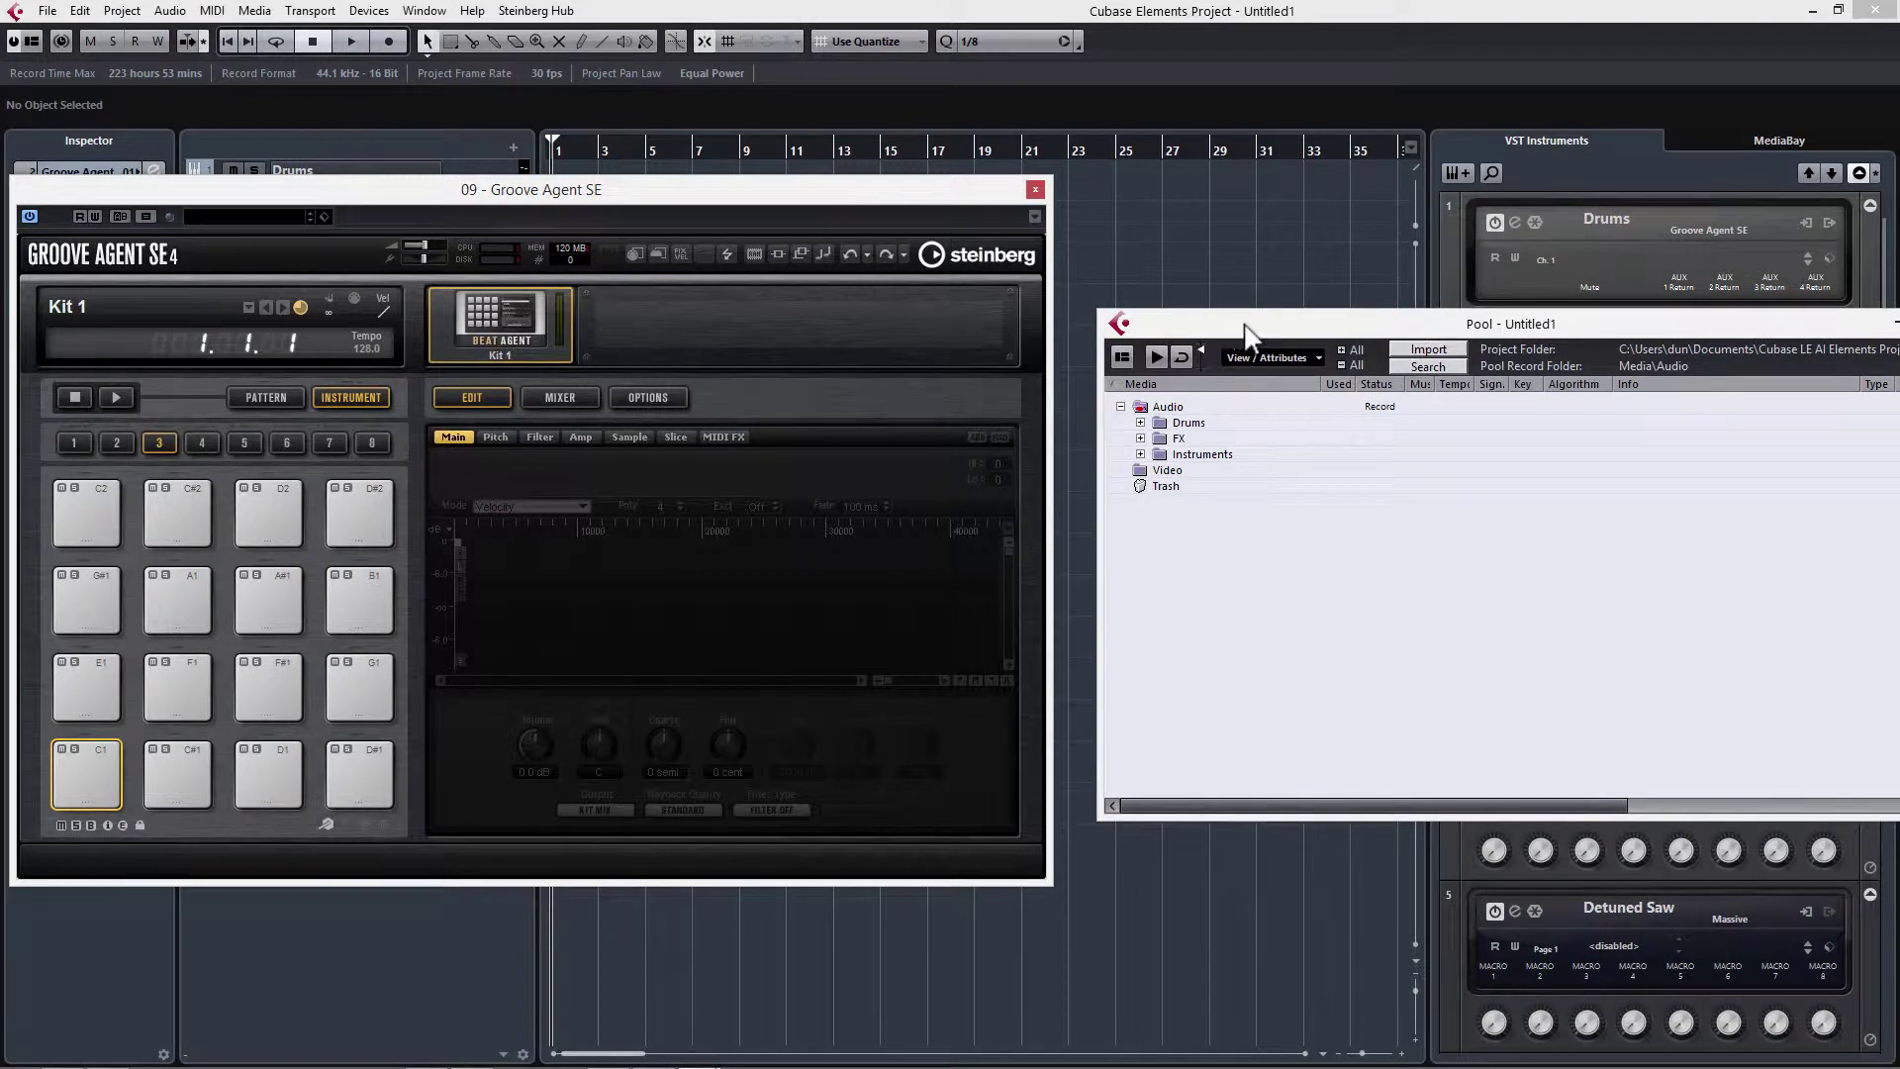
click(1141, 424)
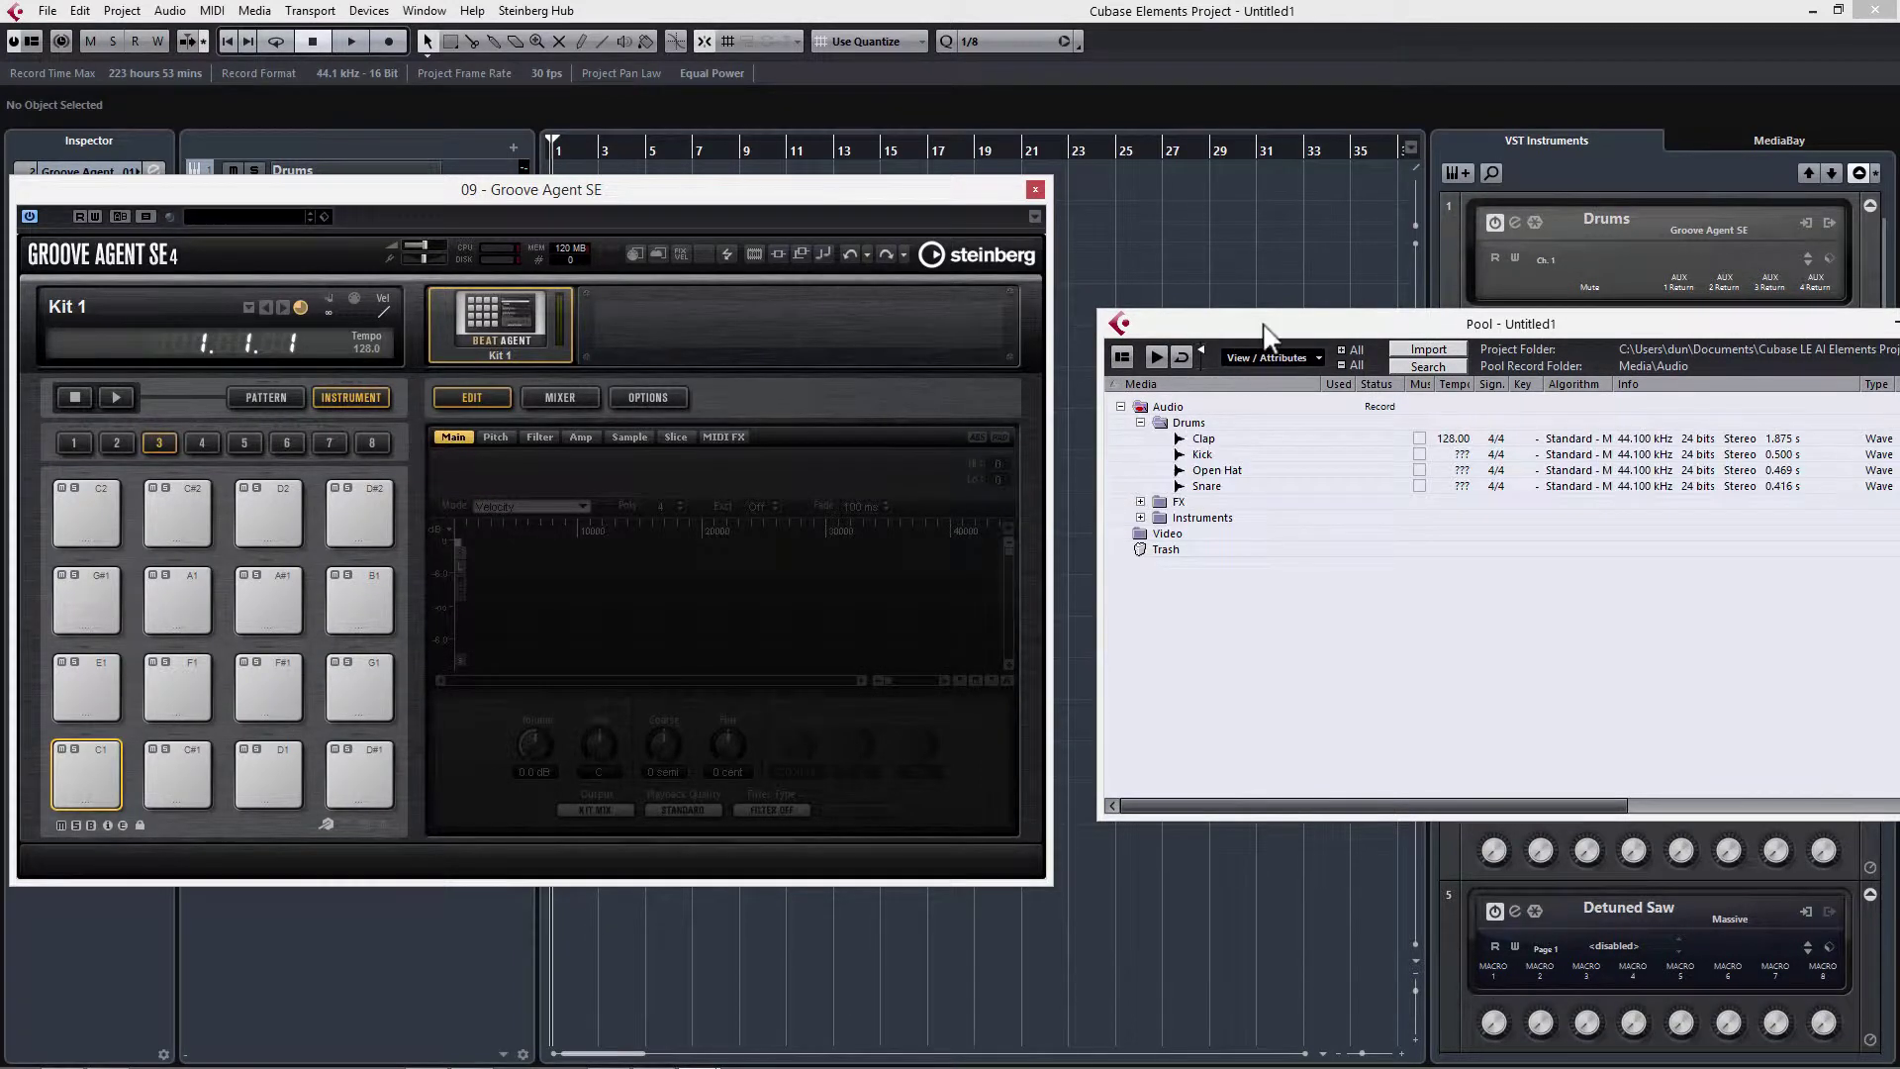
drag(1284, 326, 1308, 329)
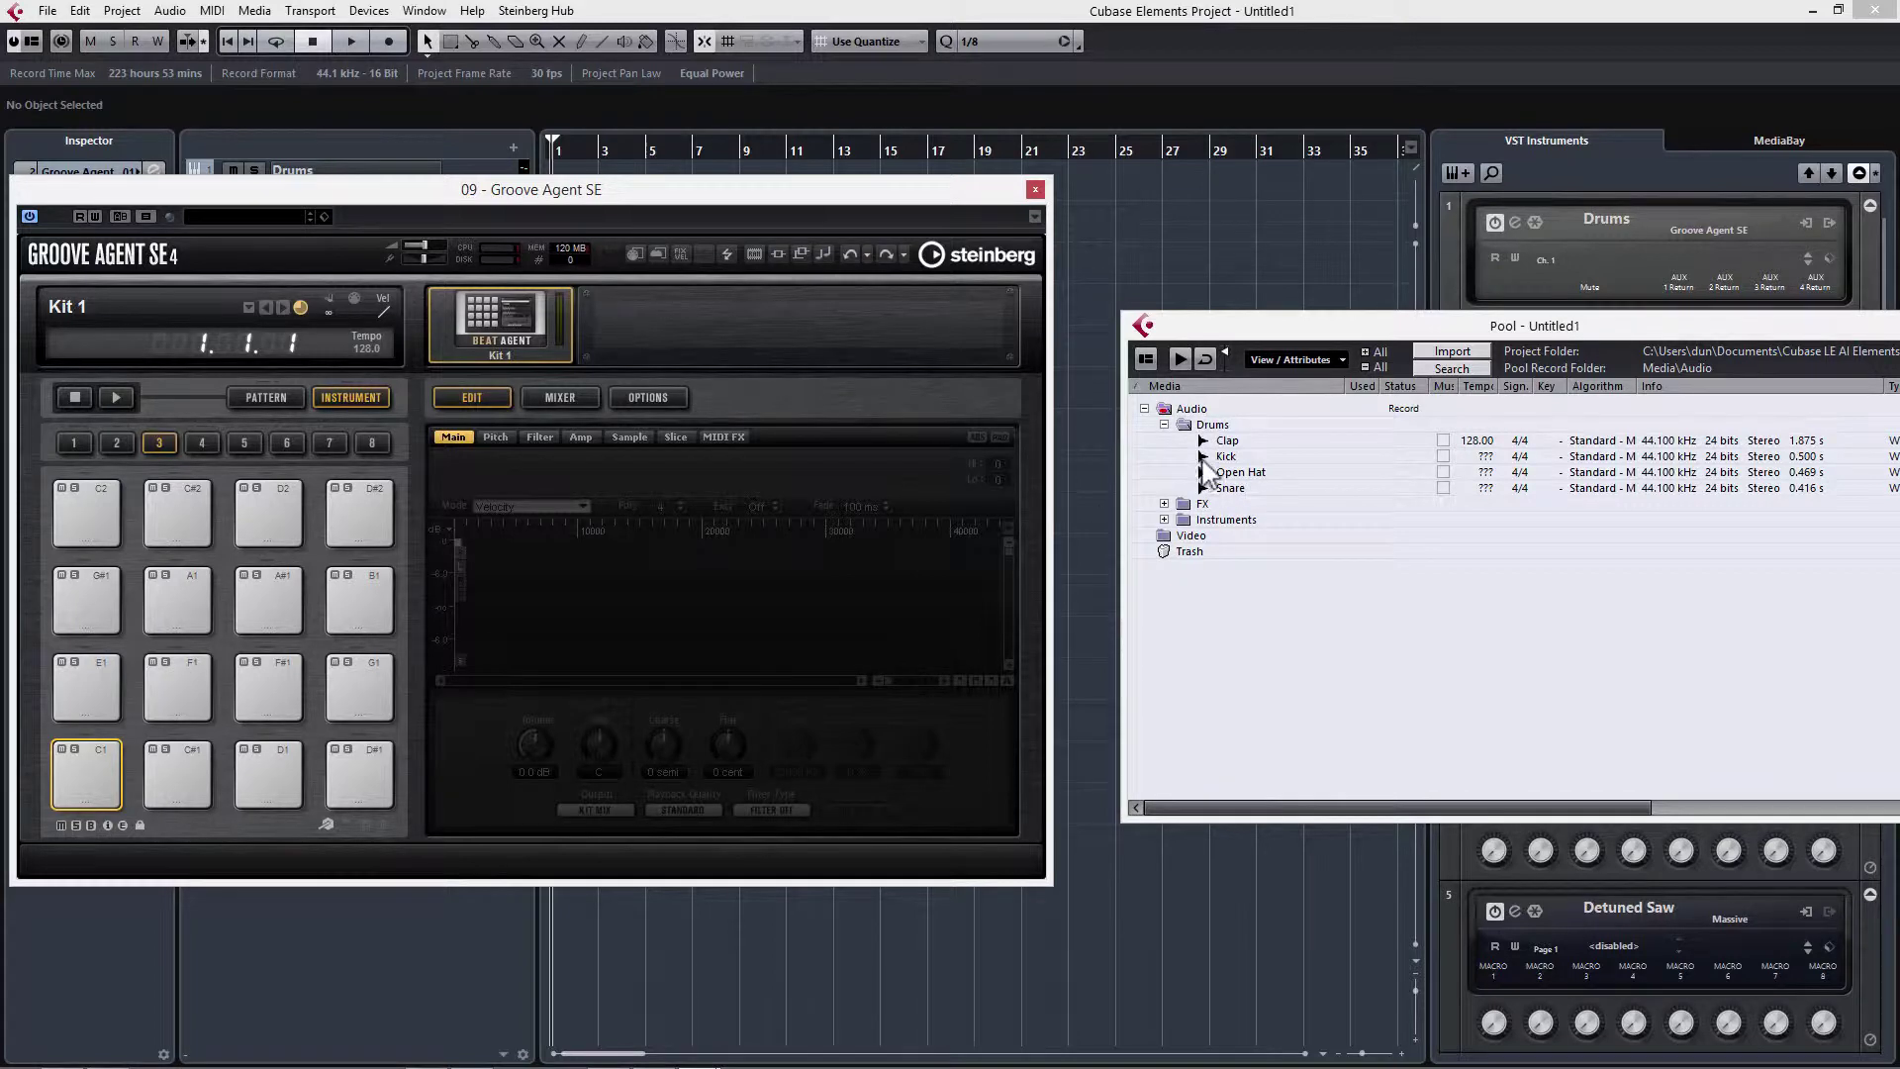
Load Kick, Snare, Clap and Open Hat onto pads C1 to D#1, then audition each pad.
drag(1223, 456, 99, 789)
drag(1204, 487, 188, 782)
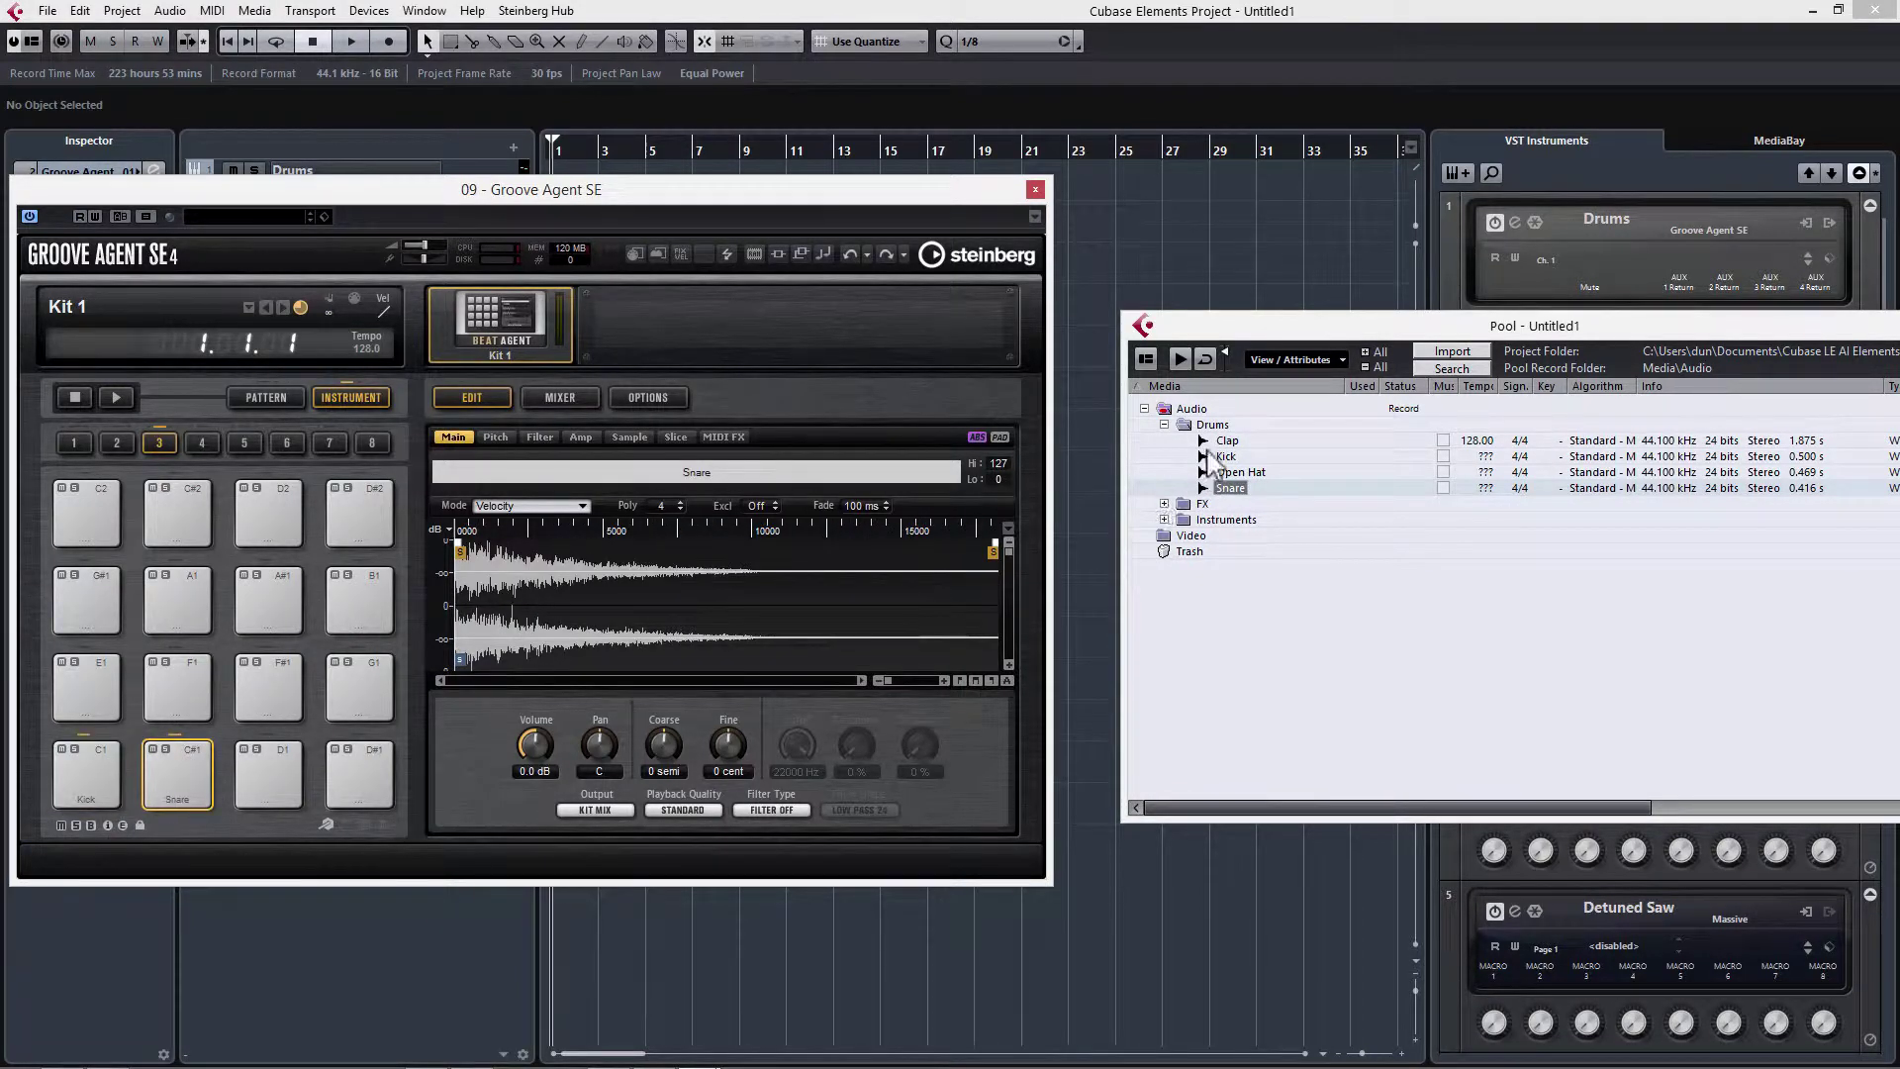
drag(1225, 441, 288, 797)
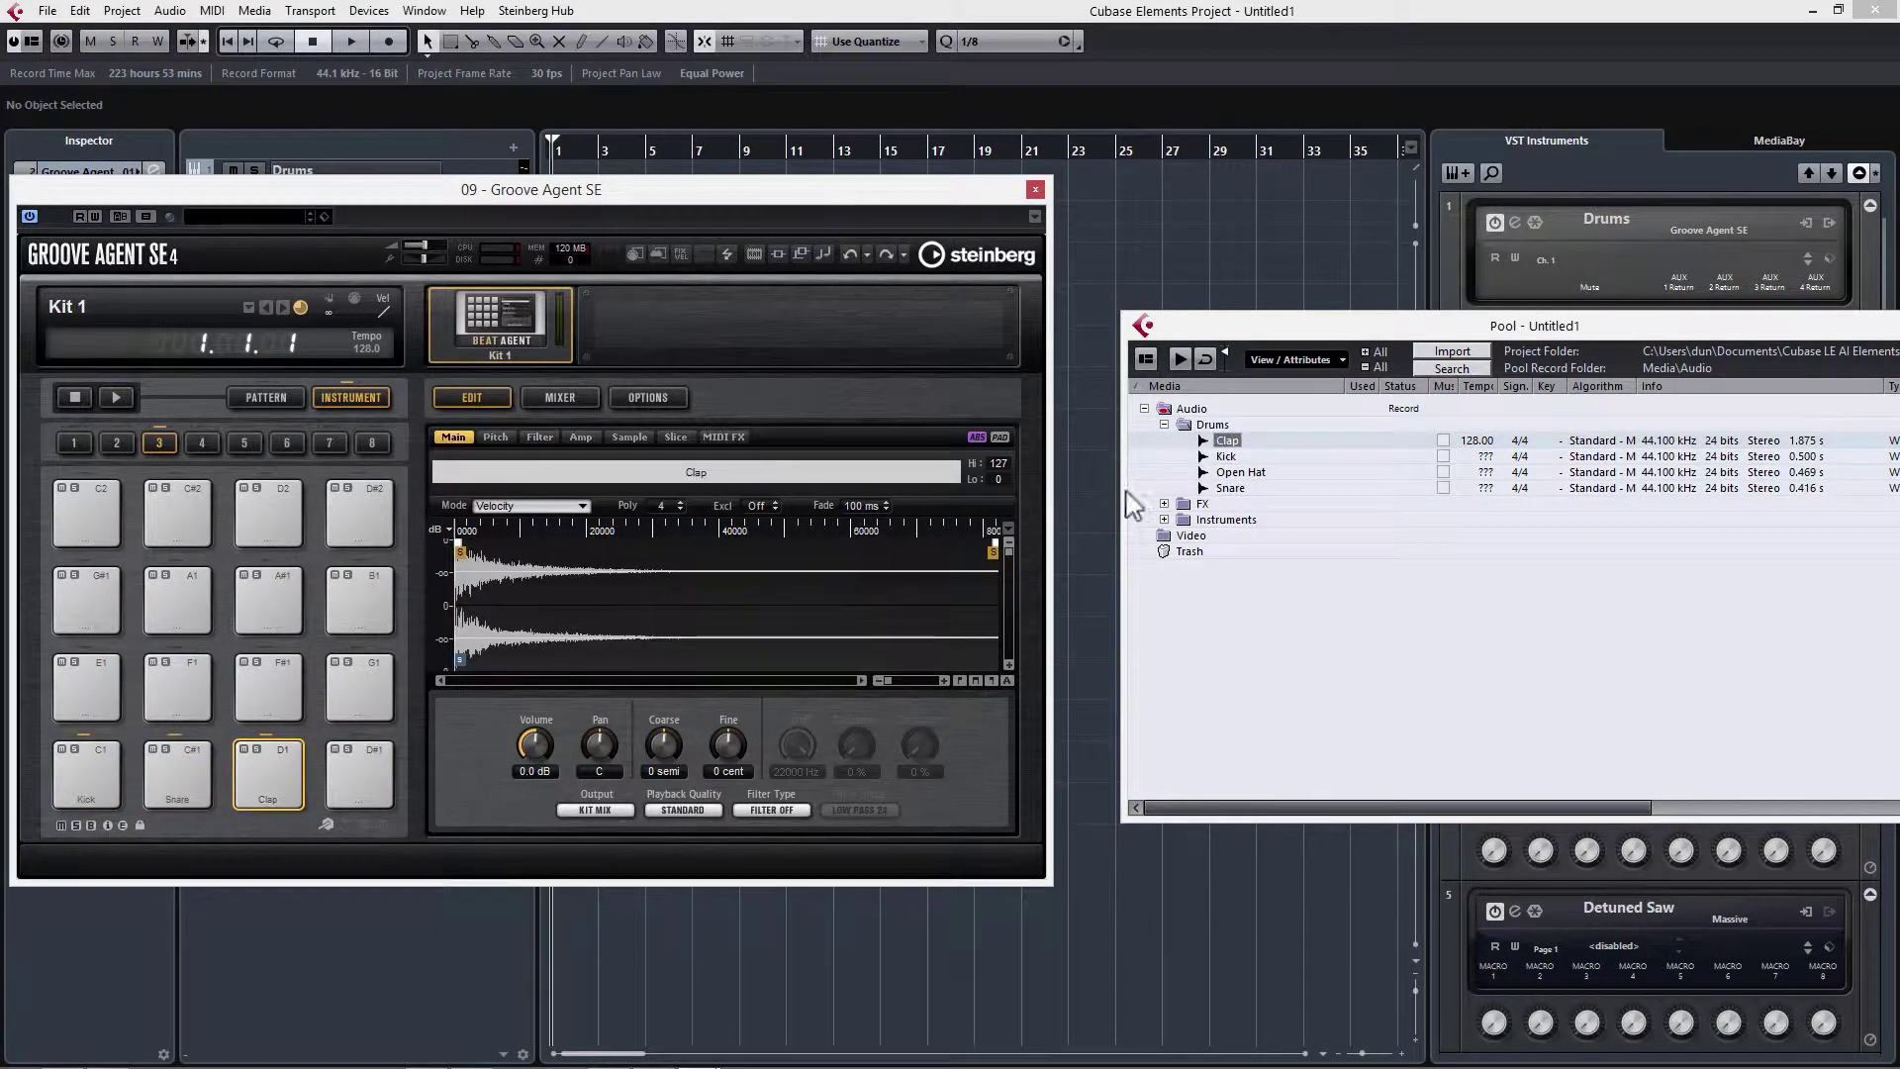
drag(1237, 472, 354, 794)
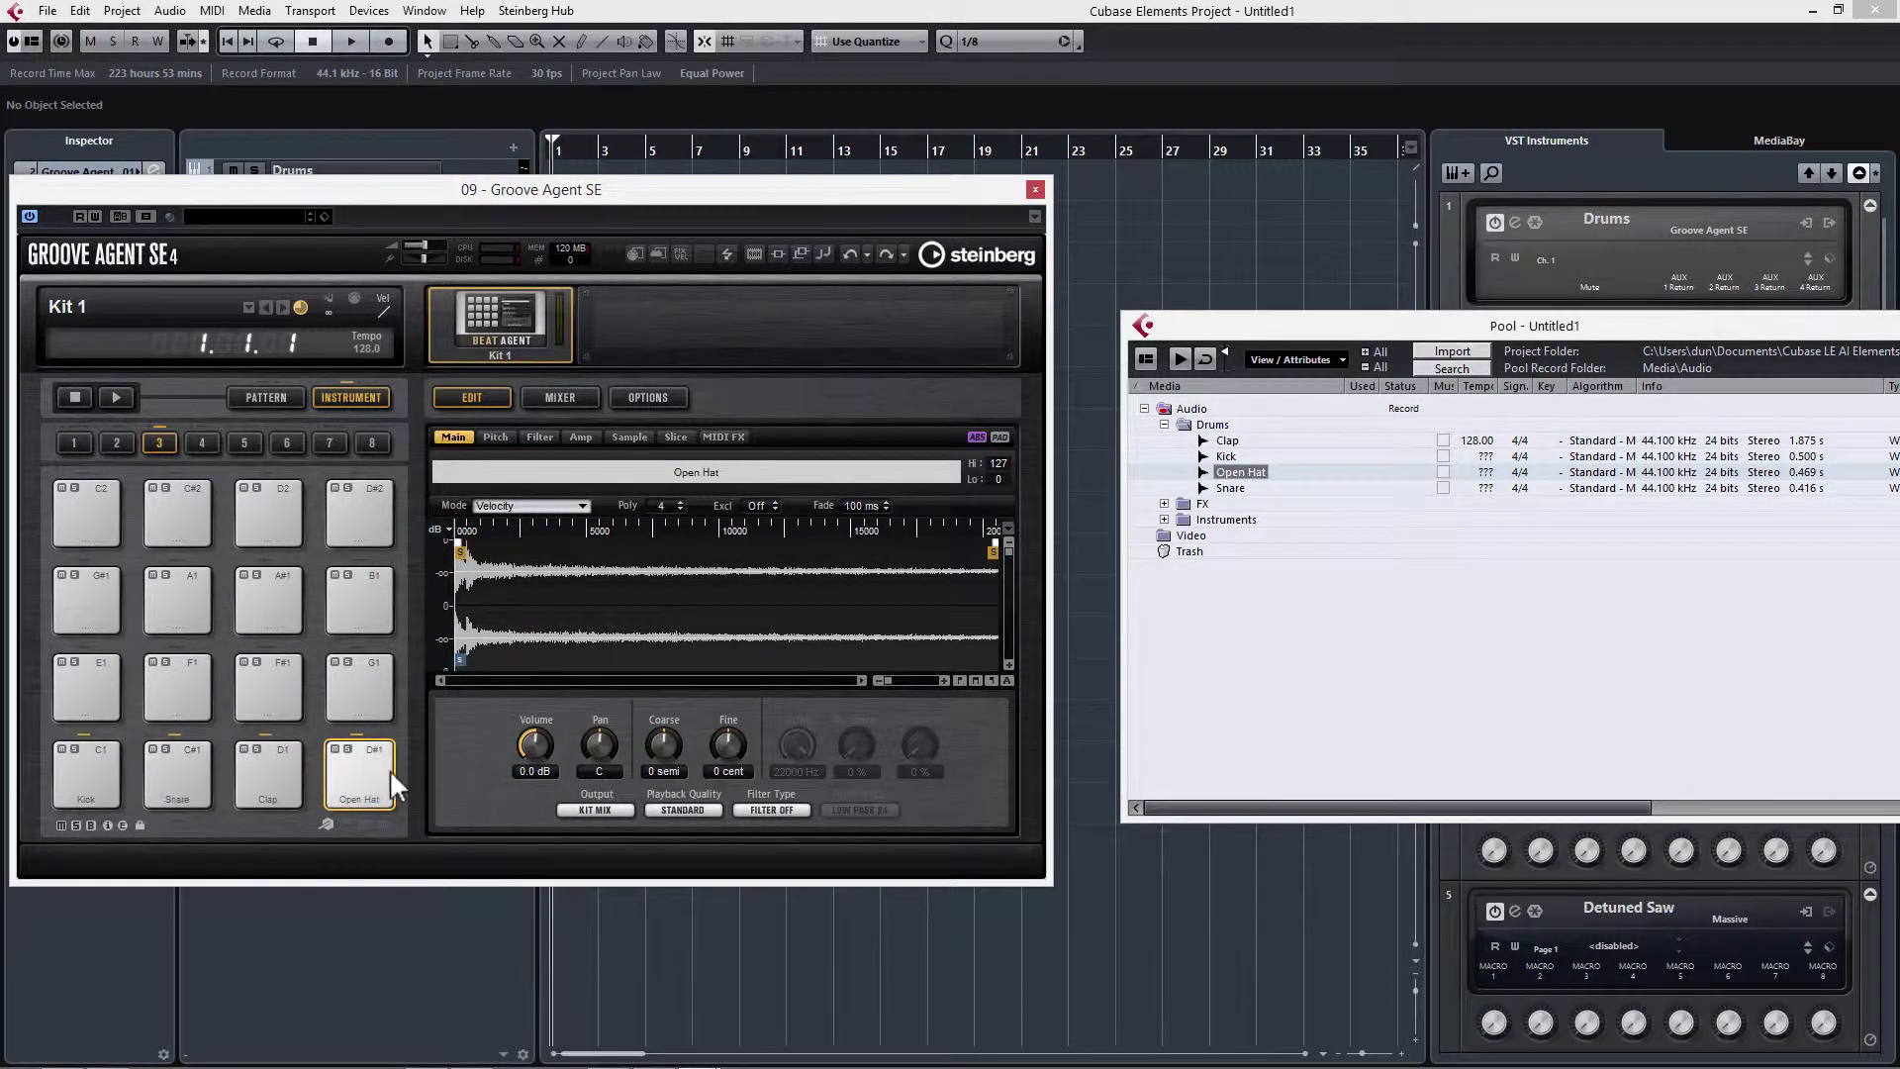
click(95, 787)
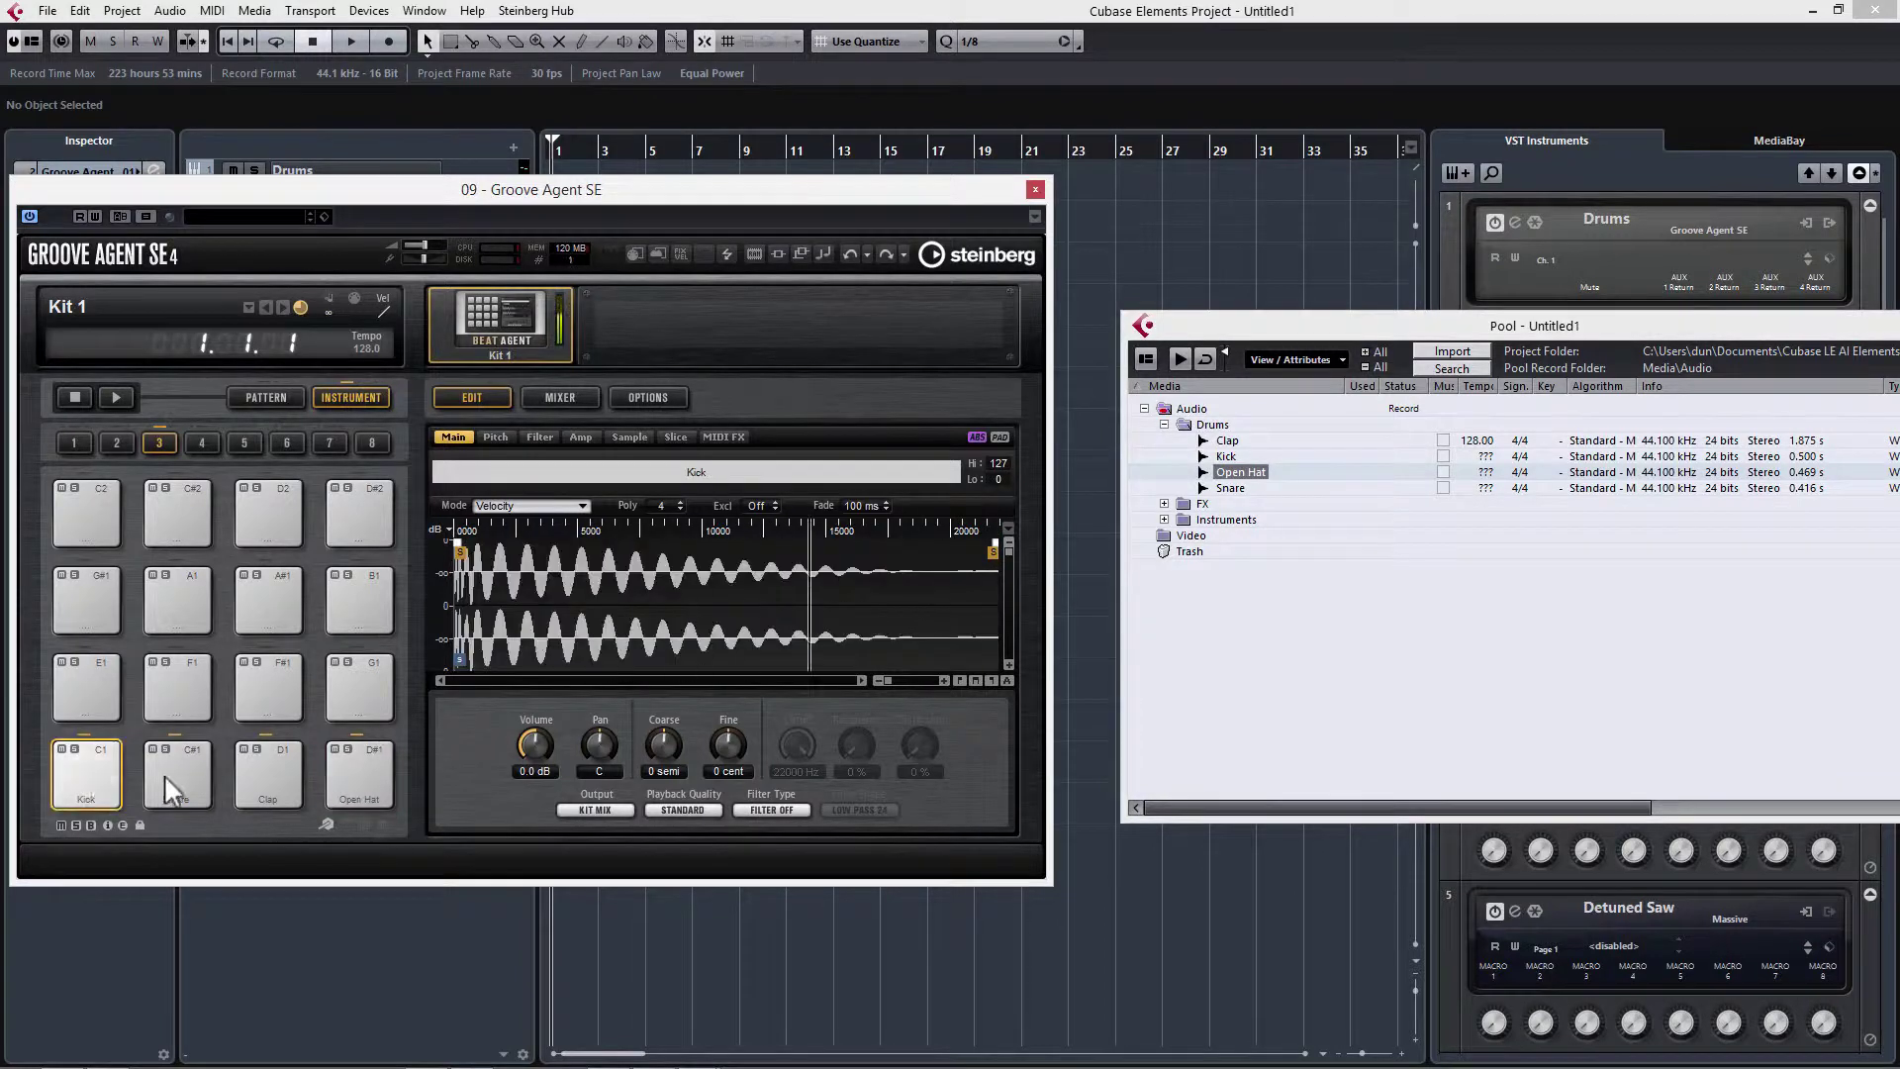
click(178, 782)
click(293, 776)
click(364, 789)
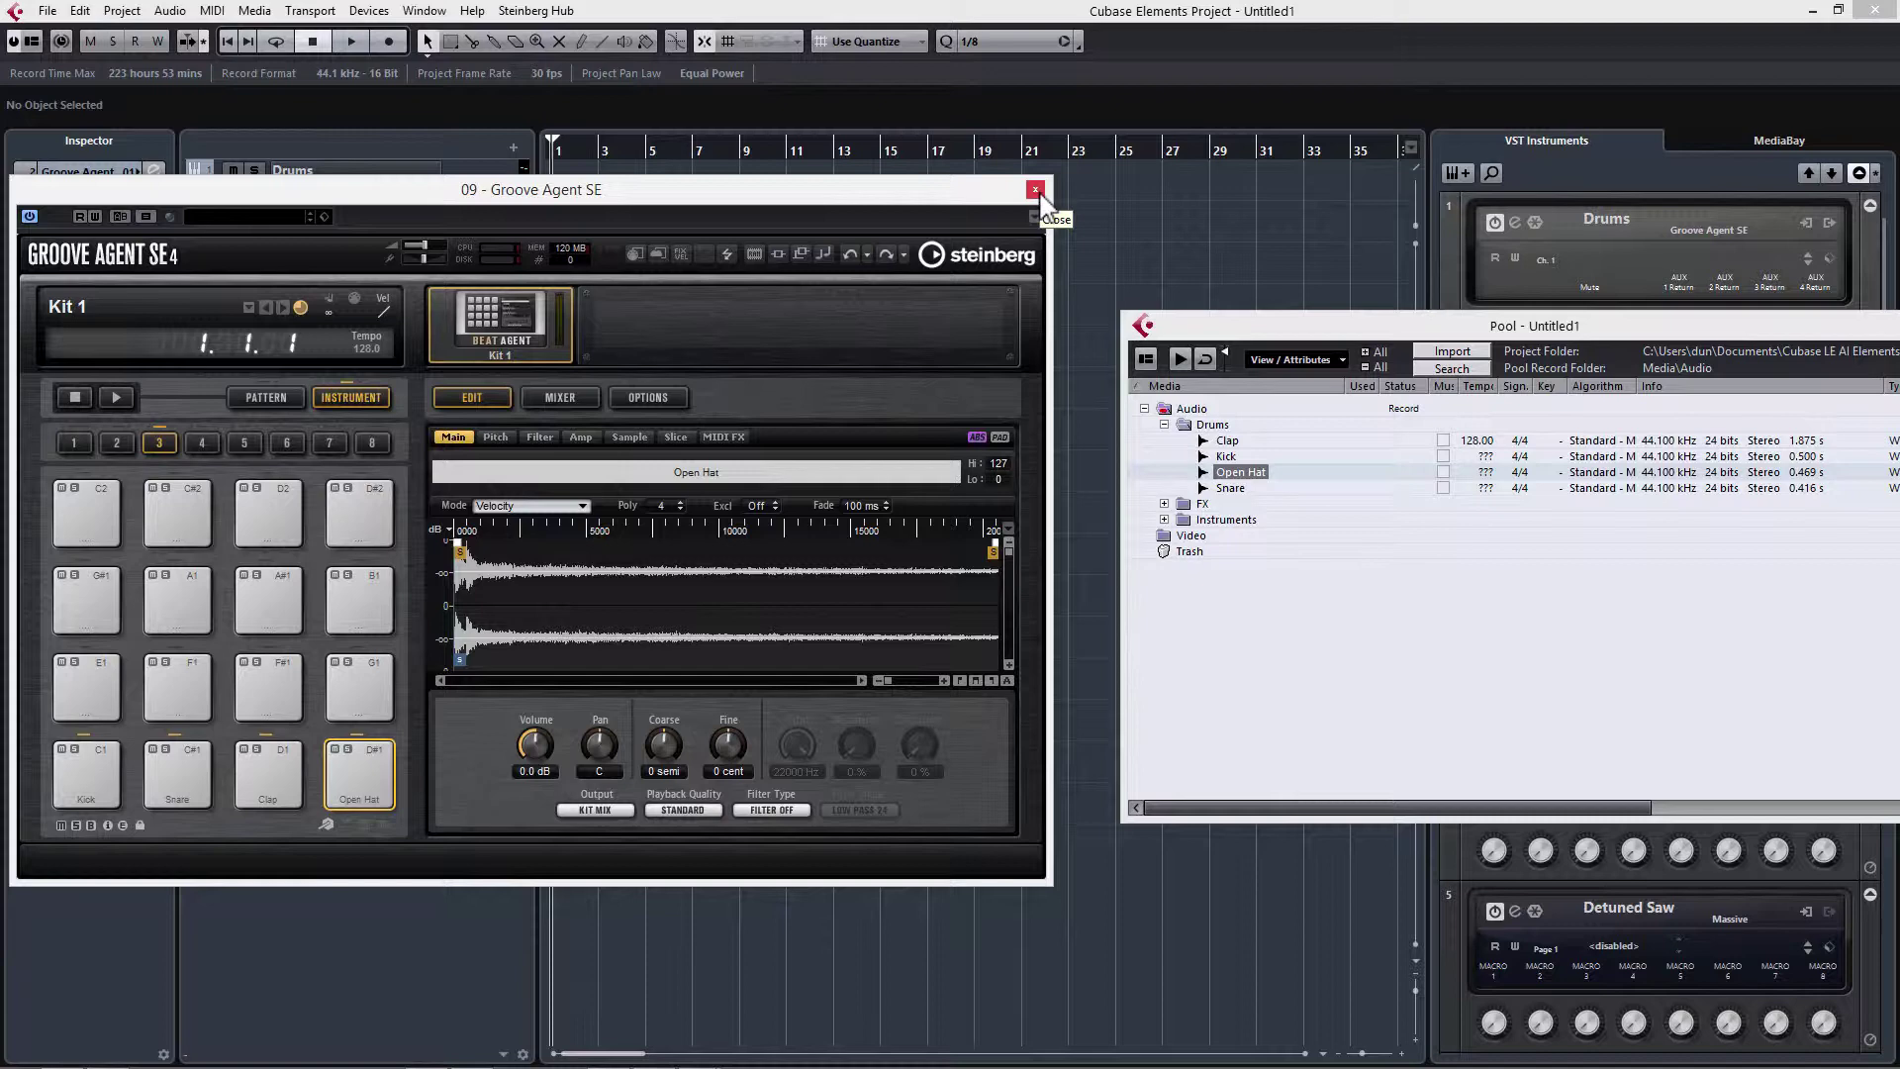
Close Groove Agent SE, remove the Groove Agent SE 01 track, and briefly check the Drums editor.
click(1035, 189)
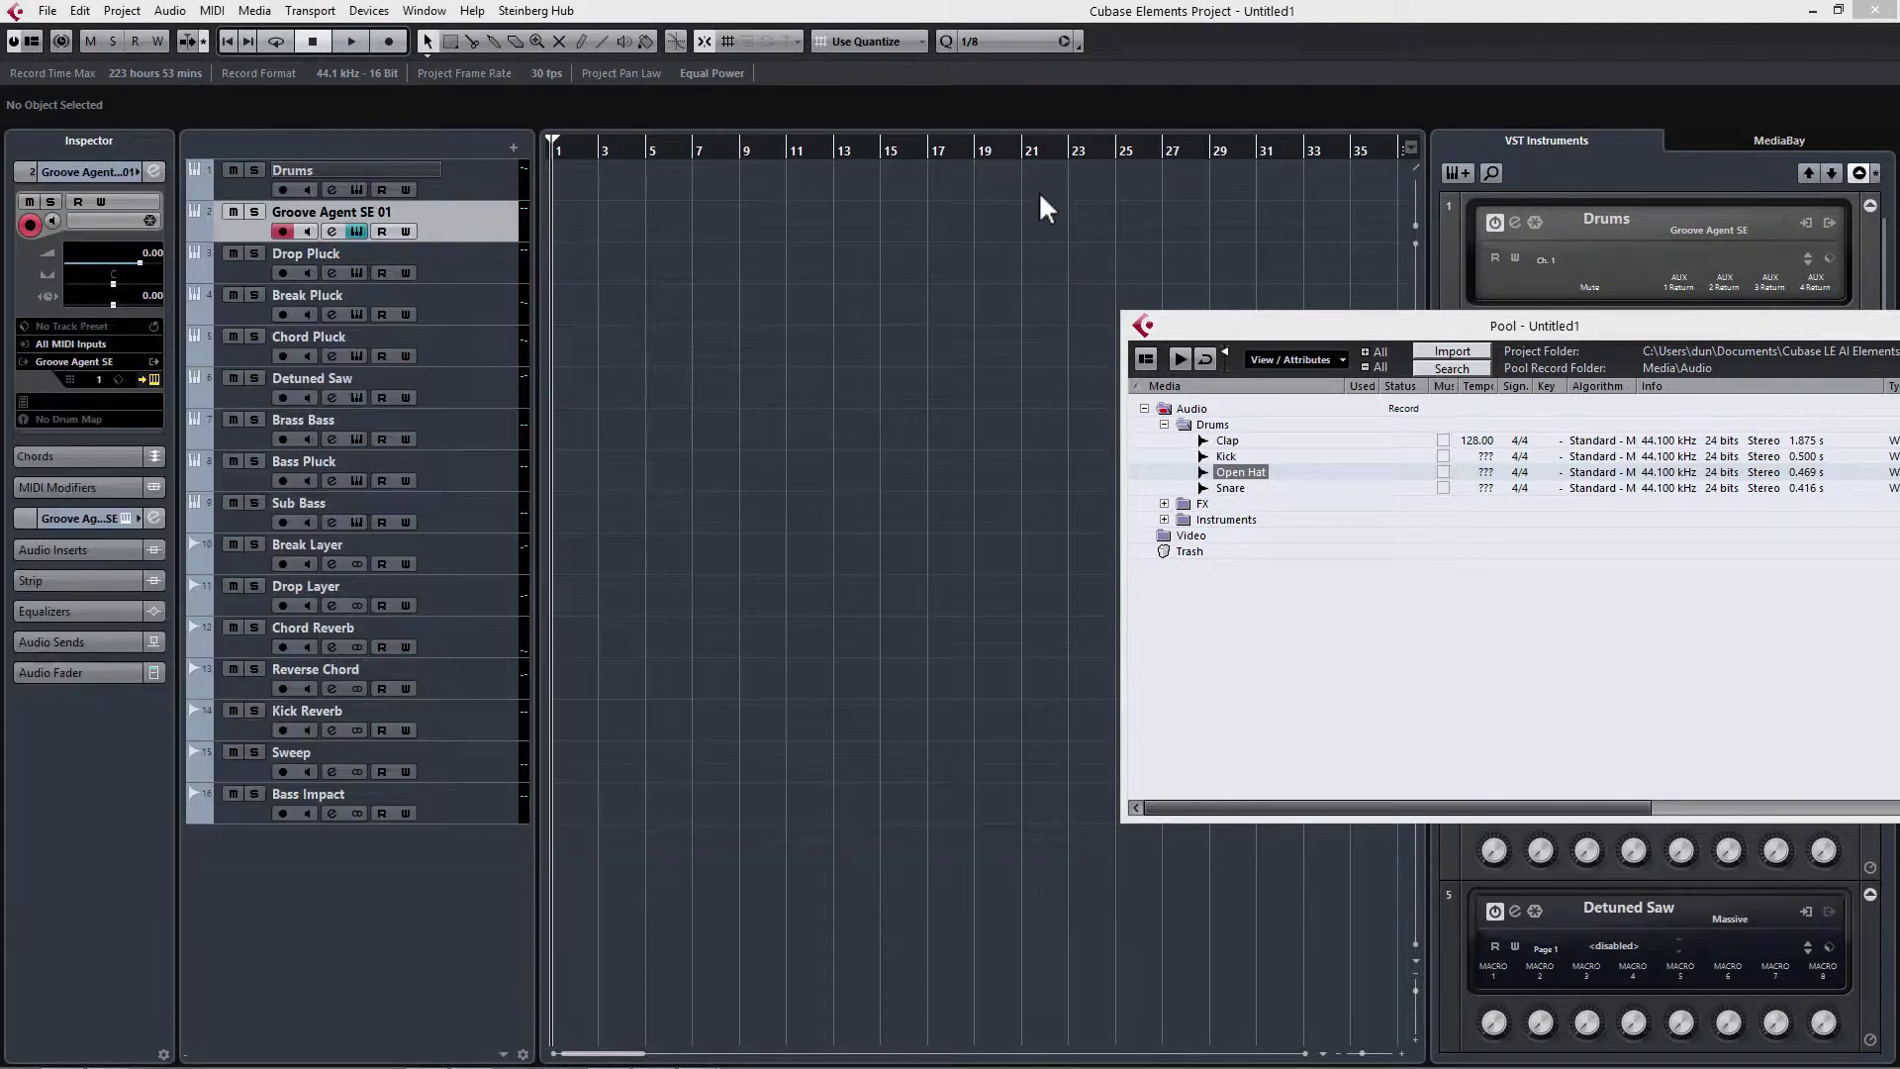
click(460, 219)
right_click(460, 220)
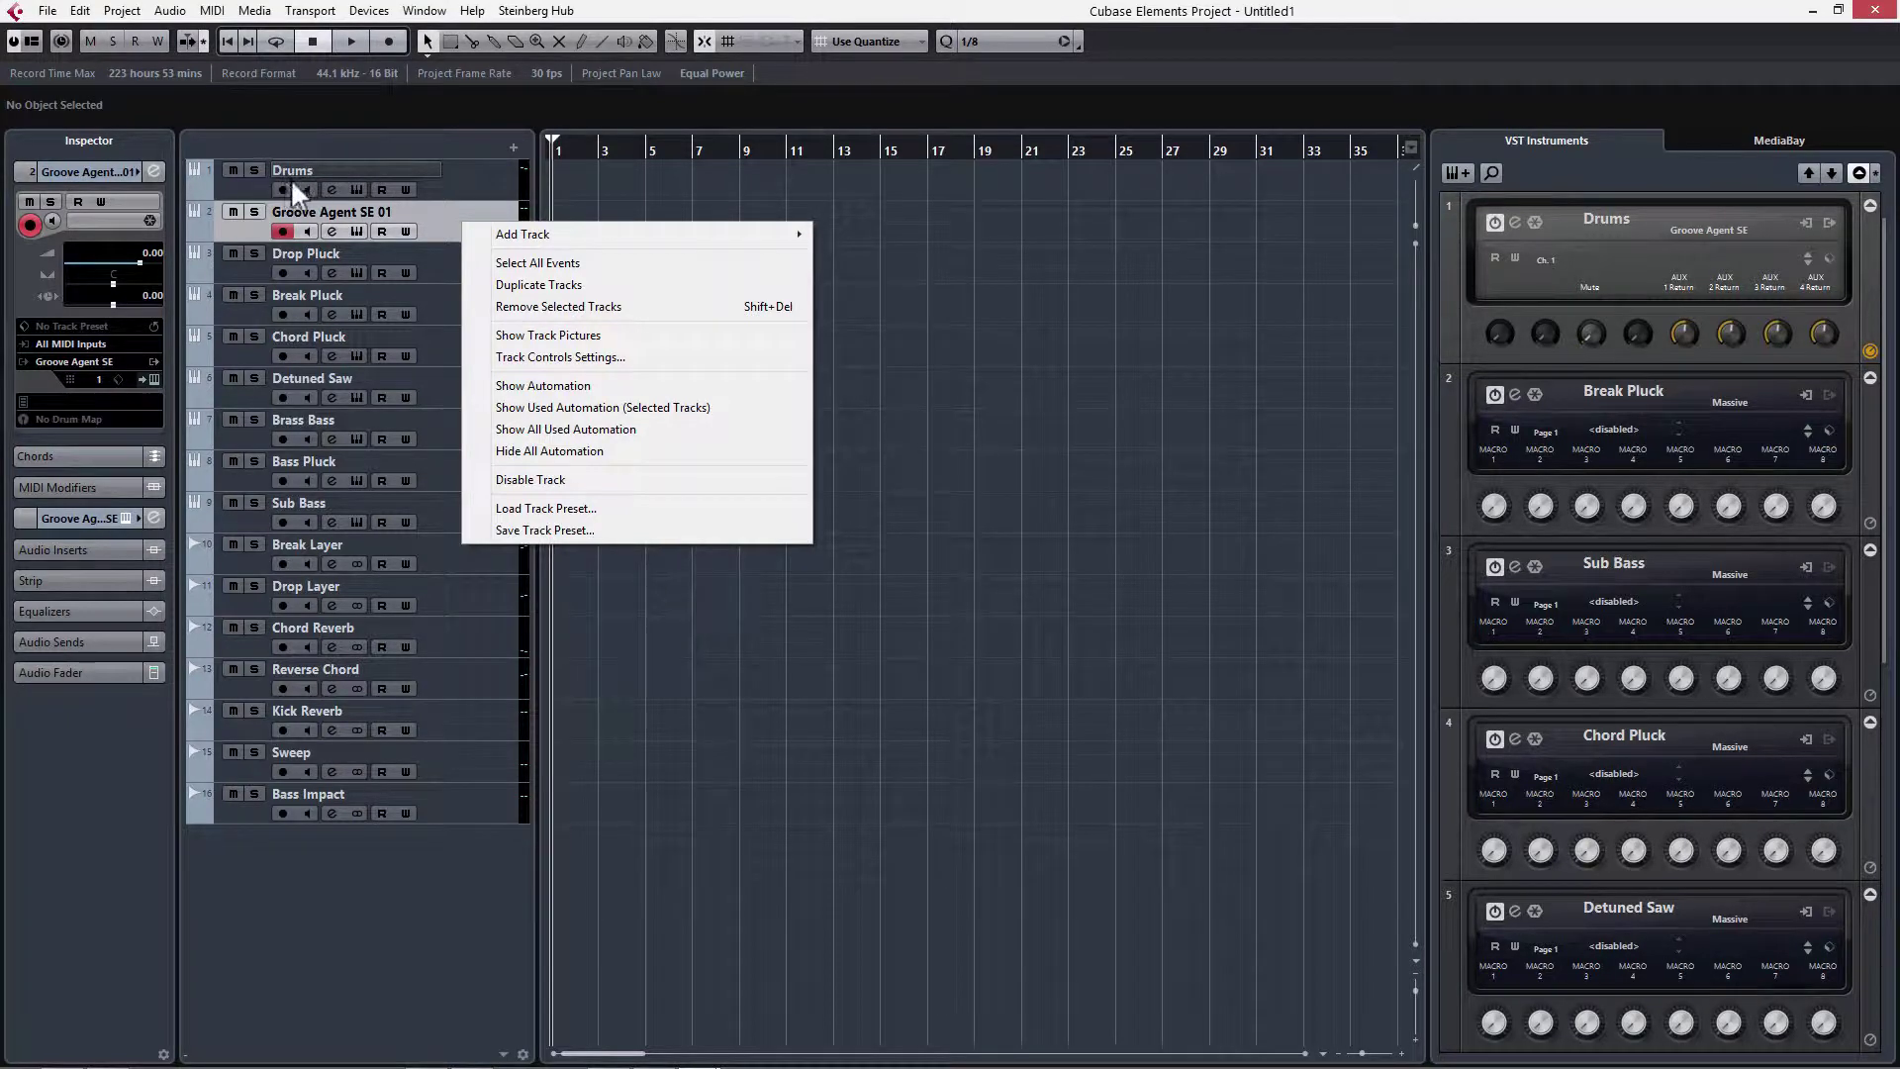
click(540, 307)
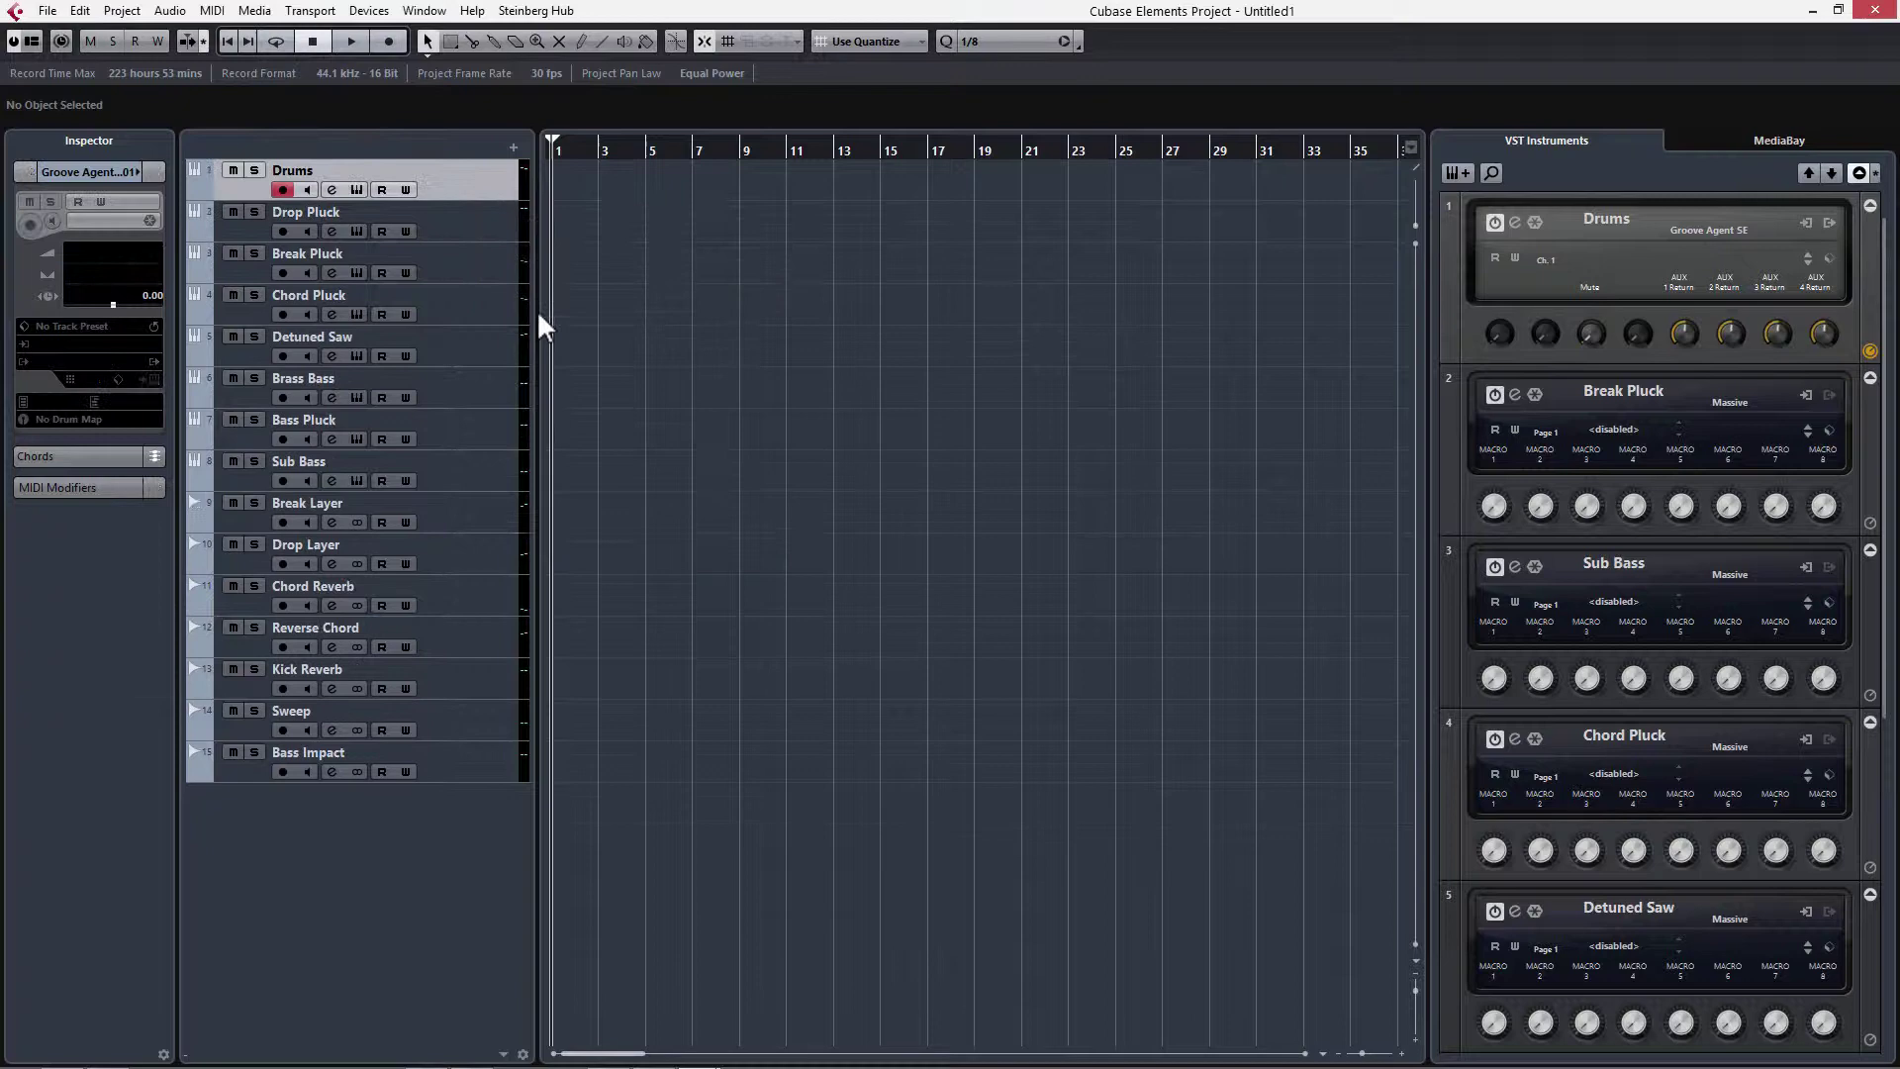
click(357, 189)
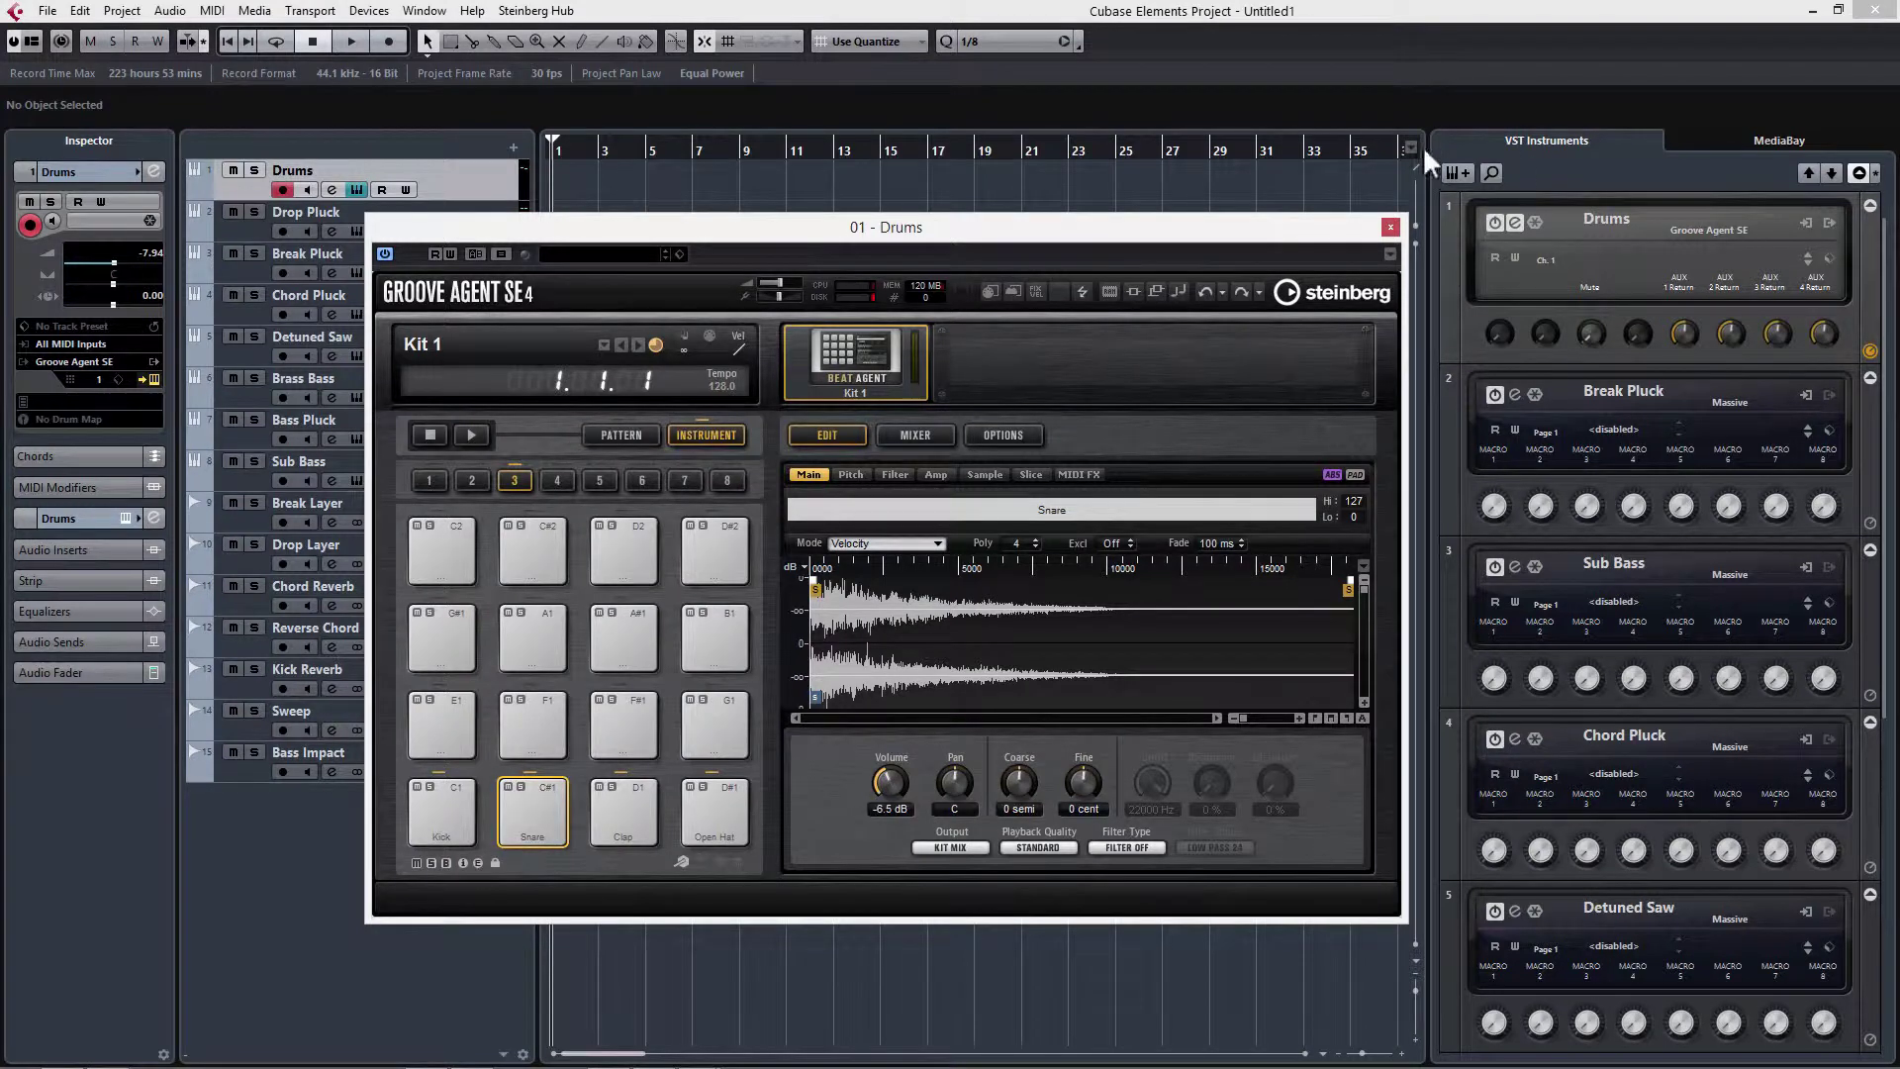
click(1391, 227)
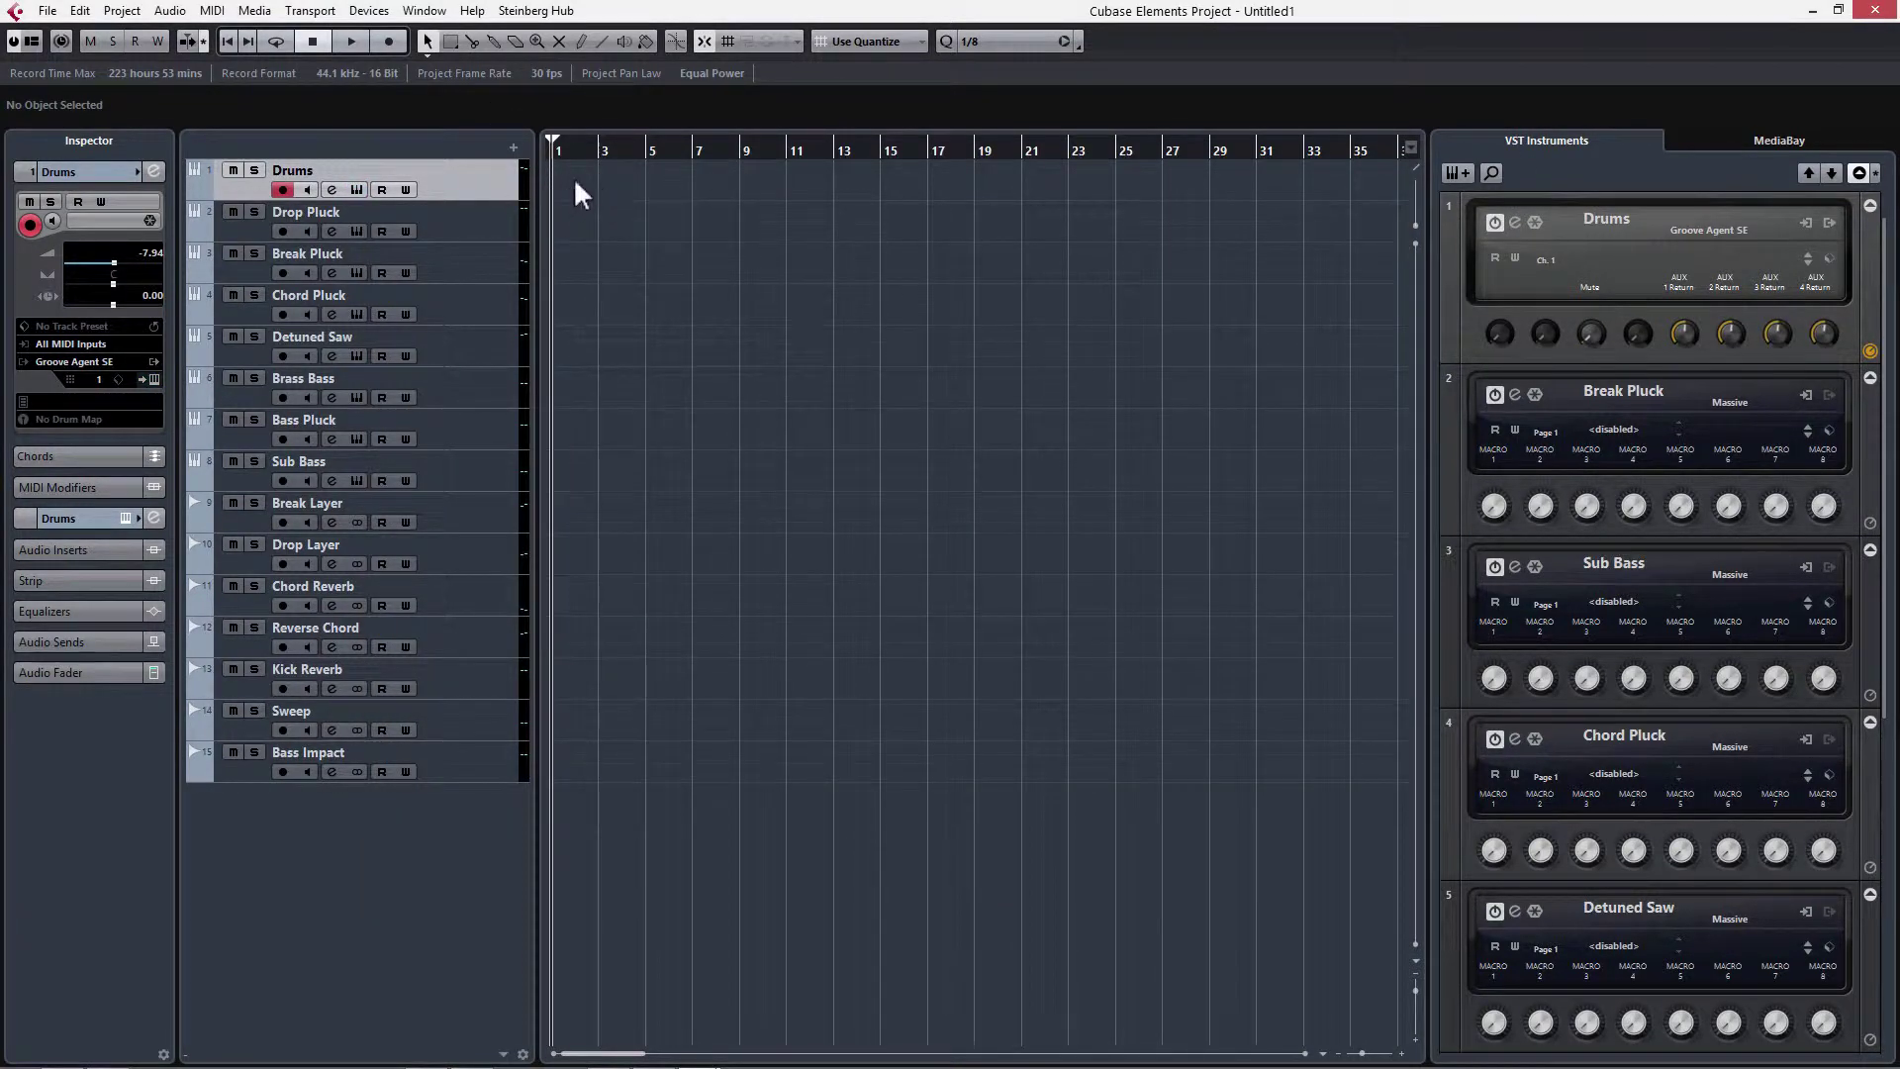
Draw a one-bar part from bar 1 to 2 on the Drums track with the Draw tool.
right_click(560, 183)
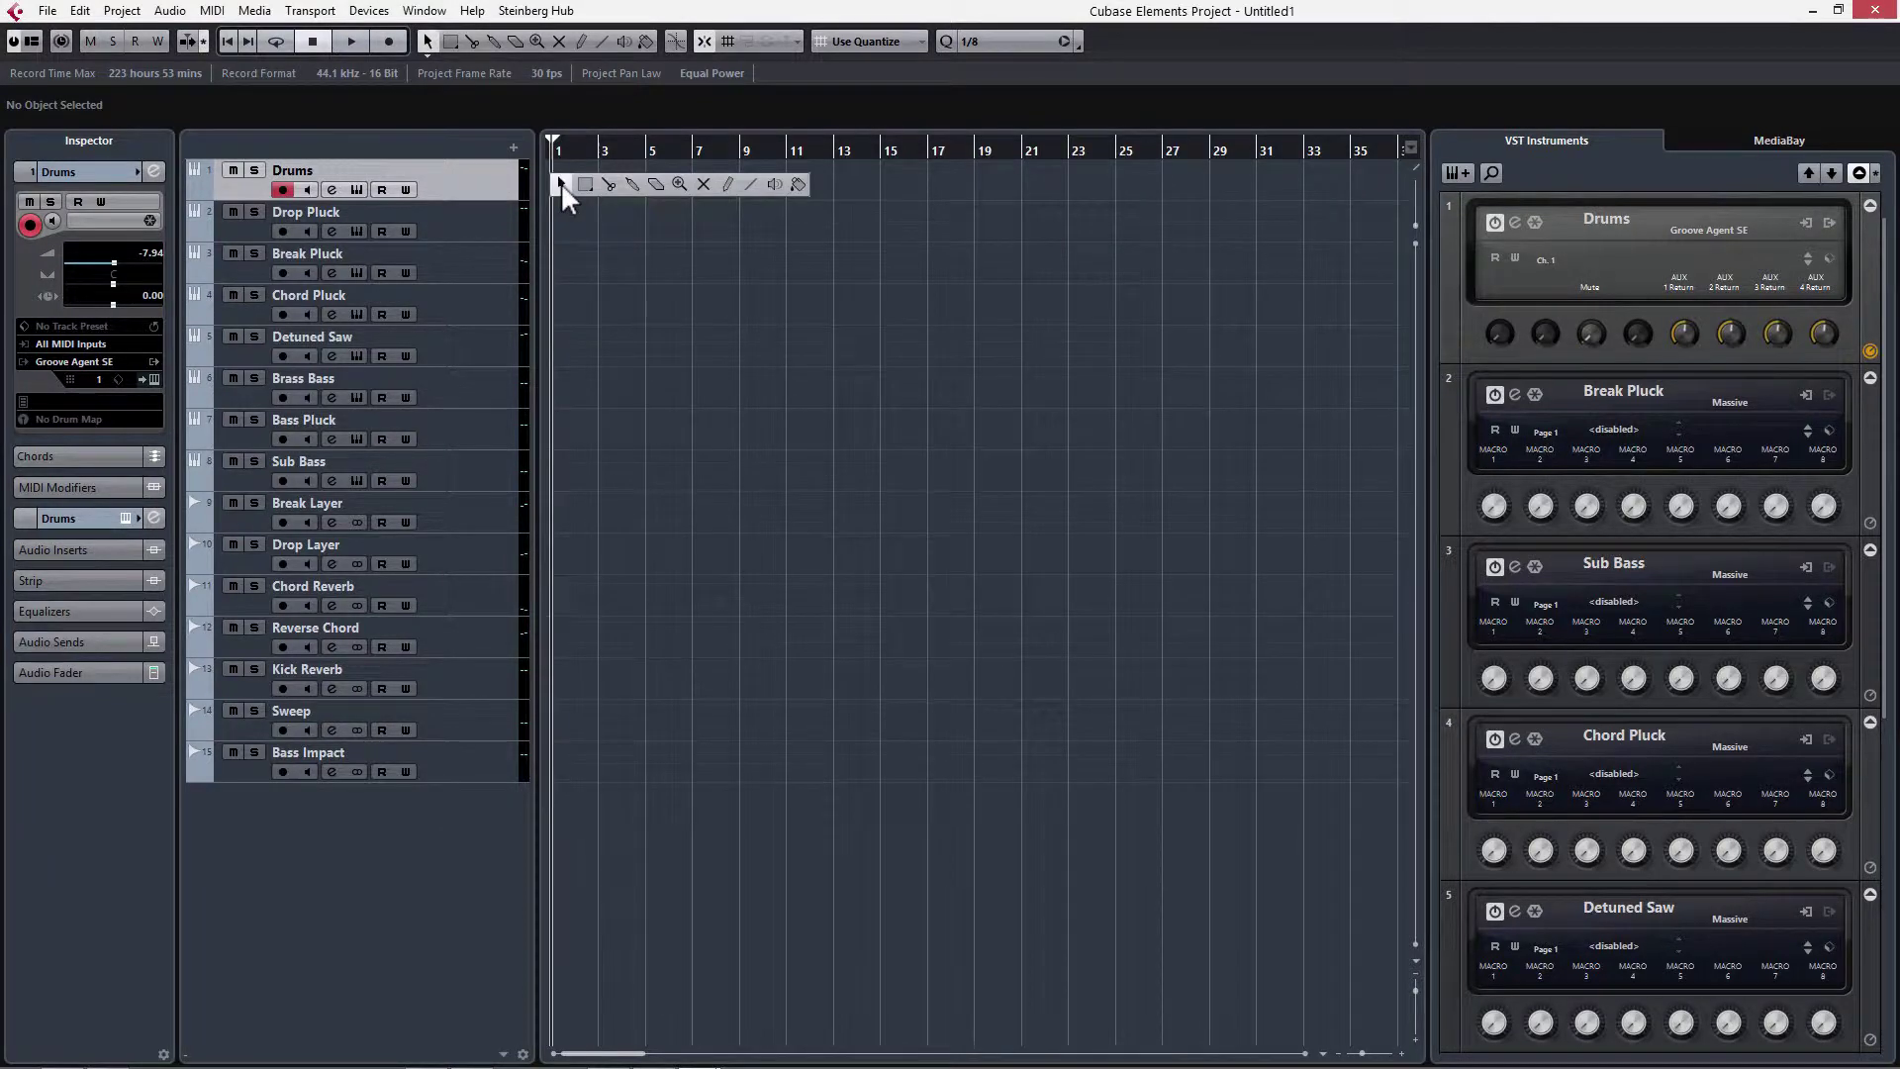
click(728, 184)
key(h)
key(h)
key(h)
key(h)
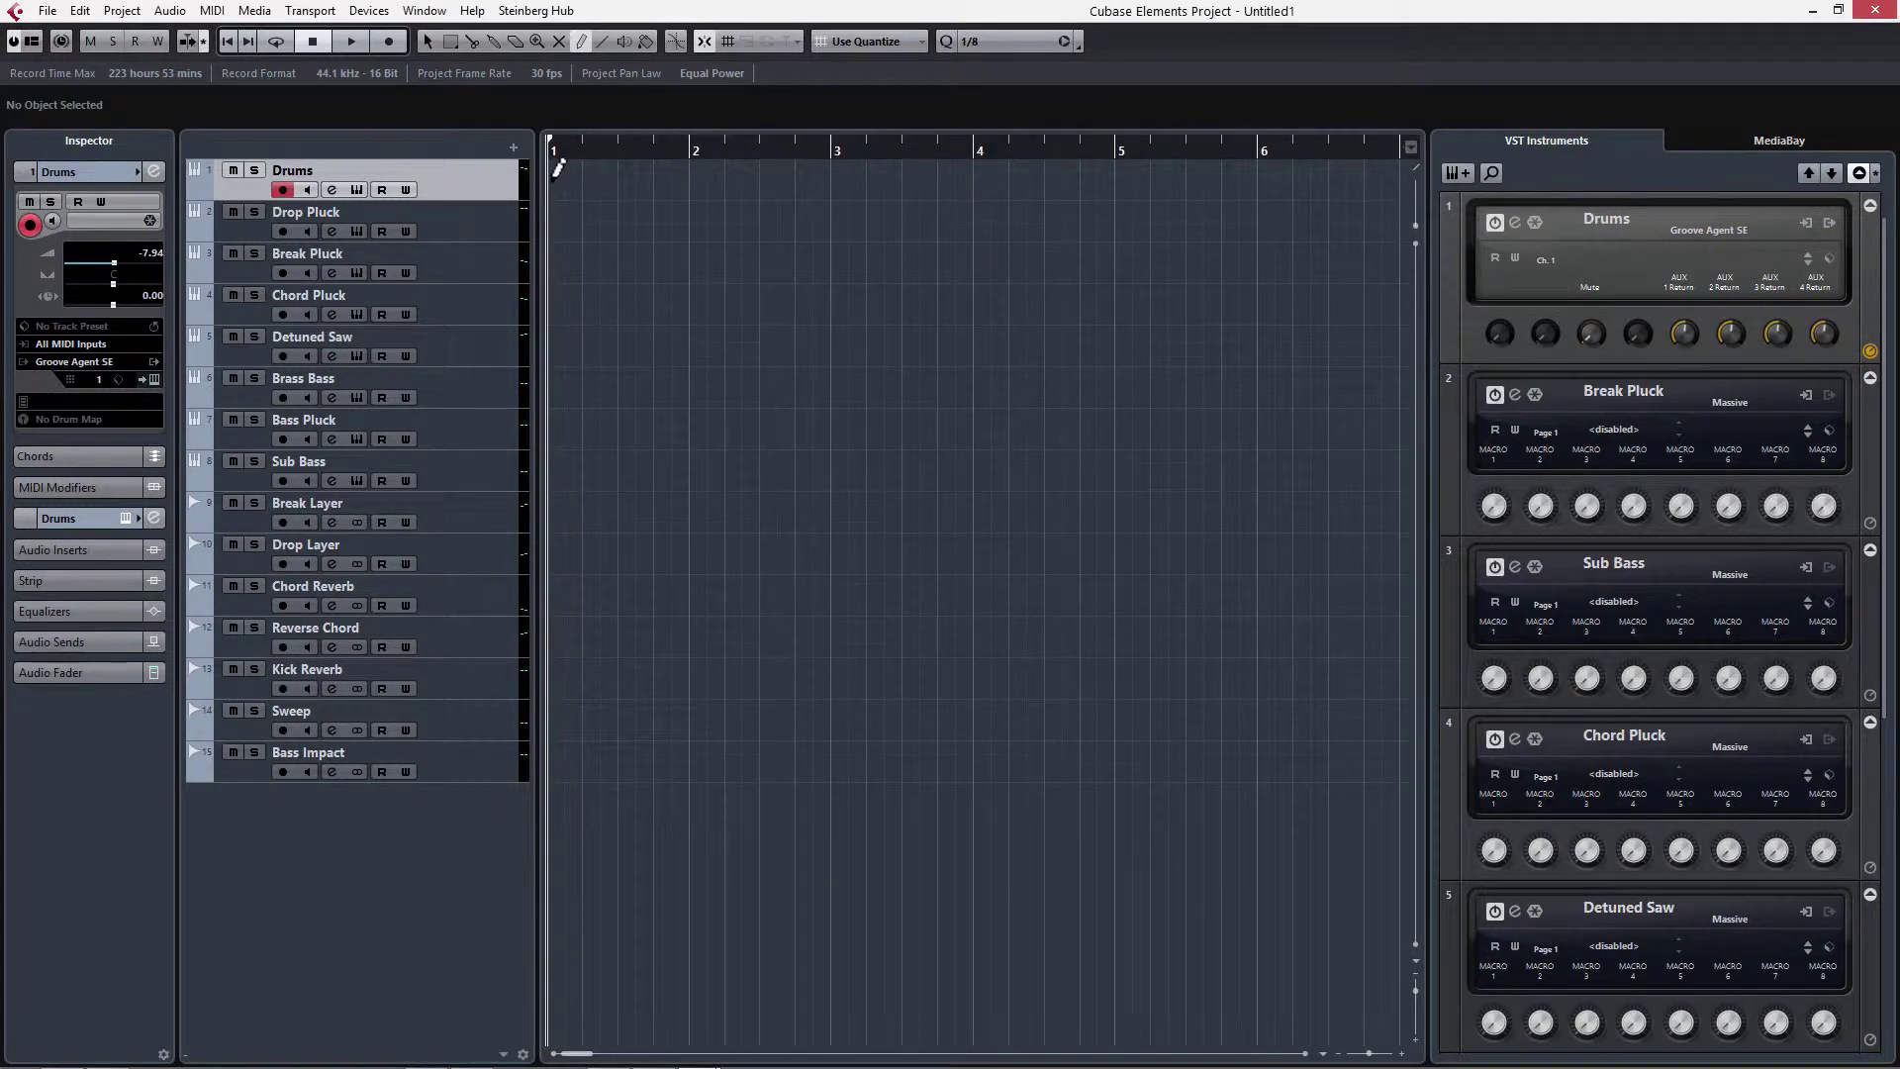
drag(555, 174, 692, 168)
right_click(729, 198)
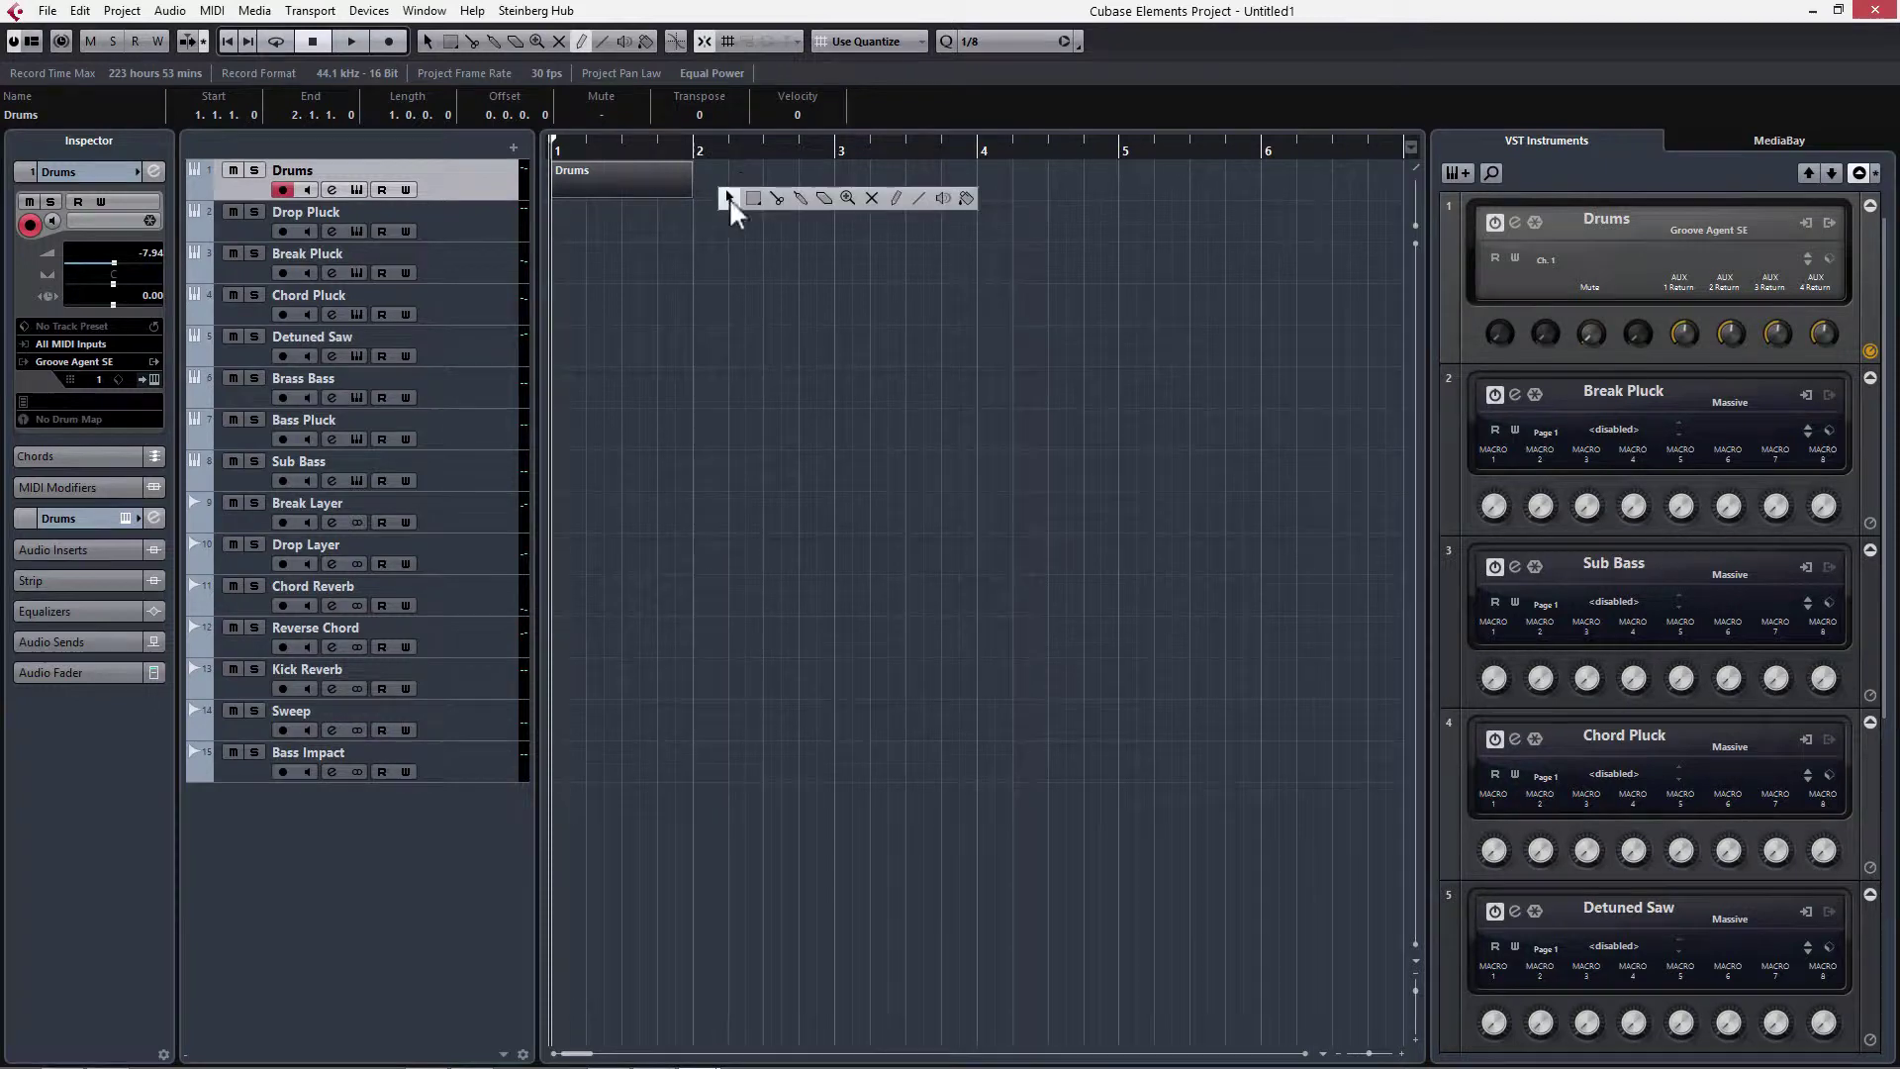
click(729, 199)
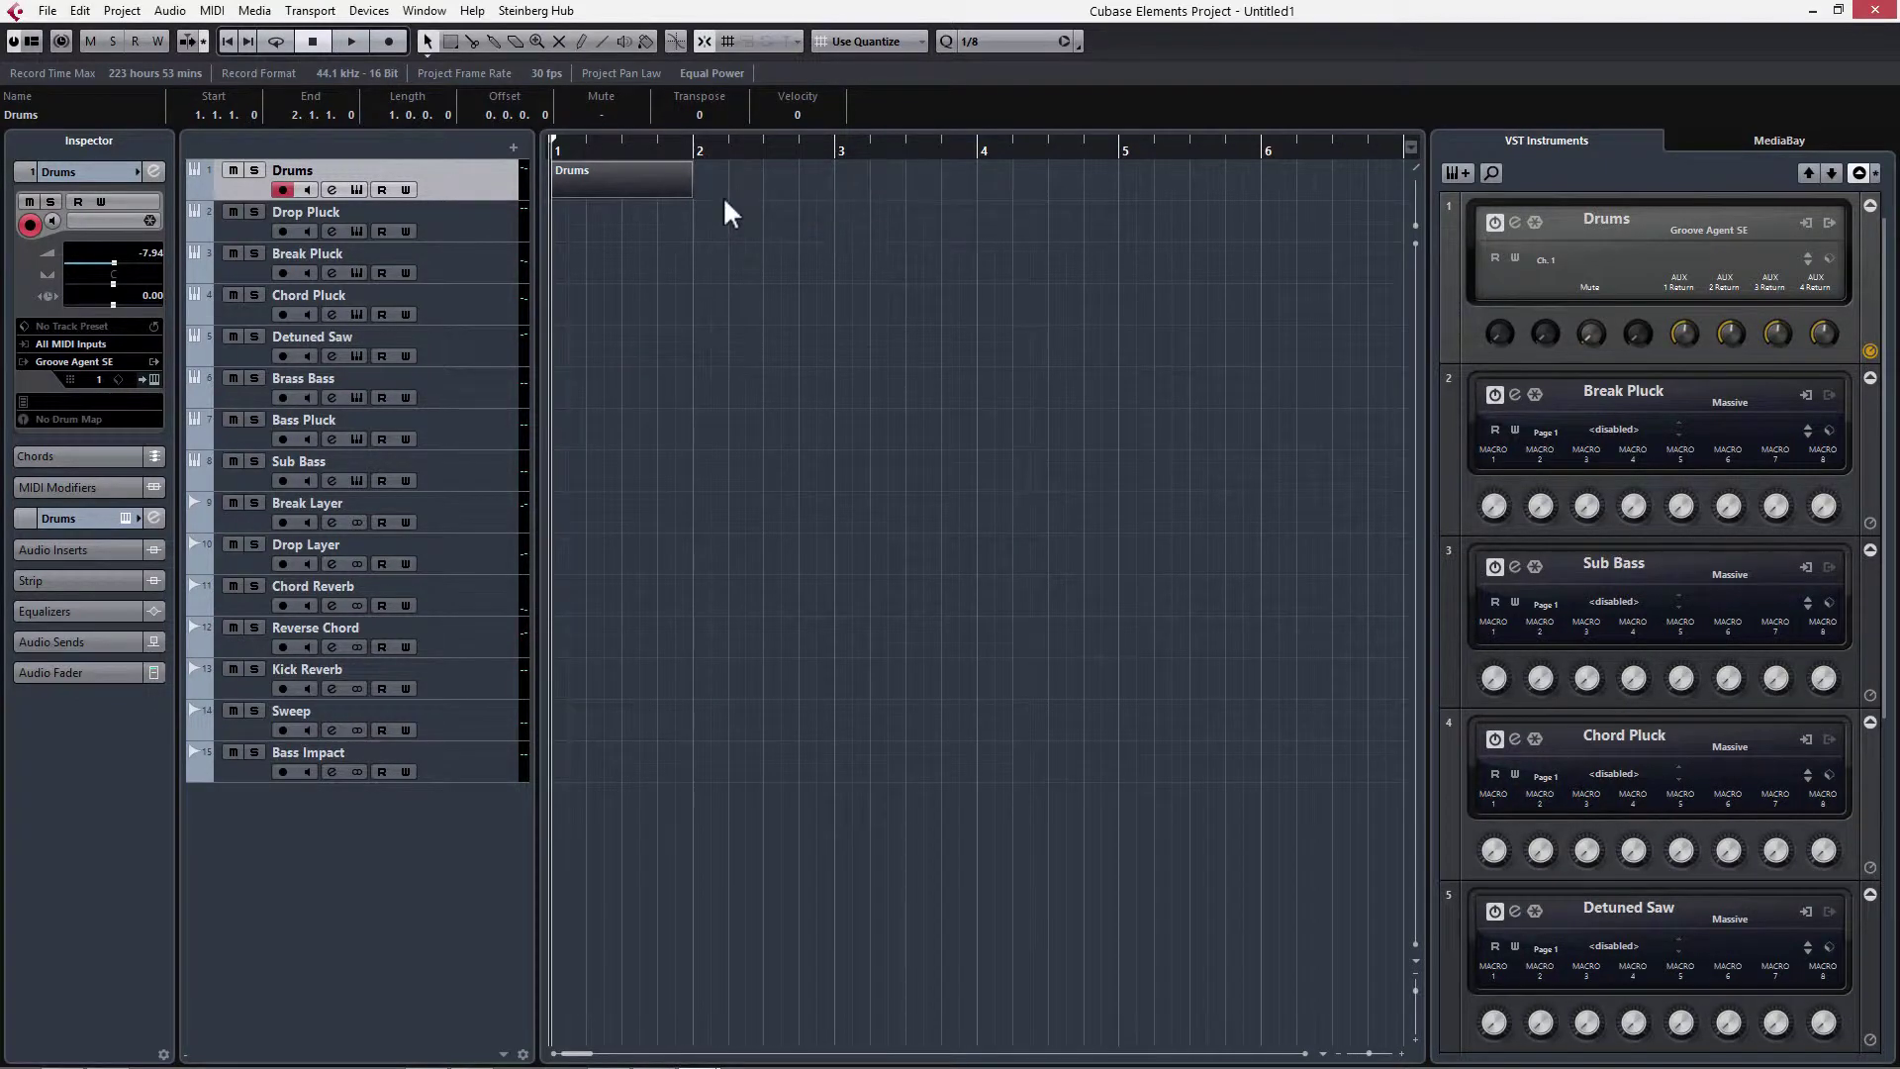
In the Key Editor, add C1 kick notes on beats 1–4 and play them back.
double_click(644, 178)
drag(645, 140, 917, 74)
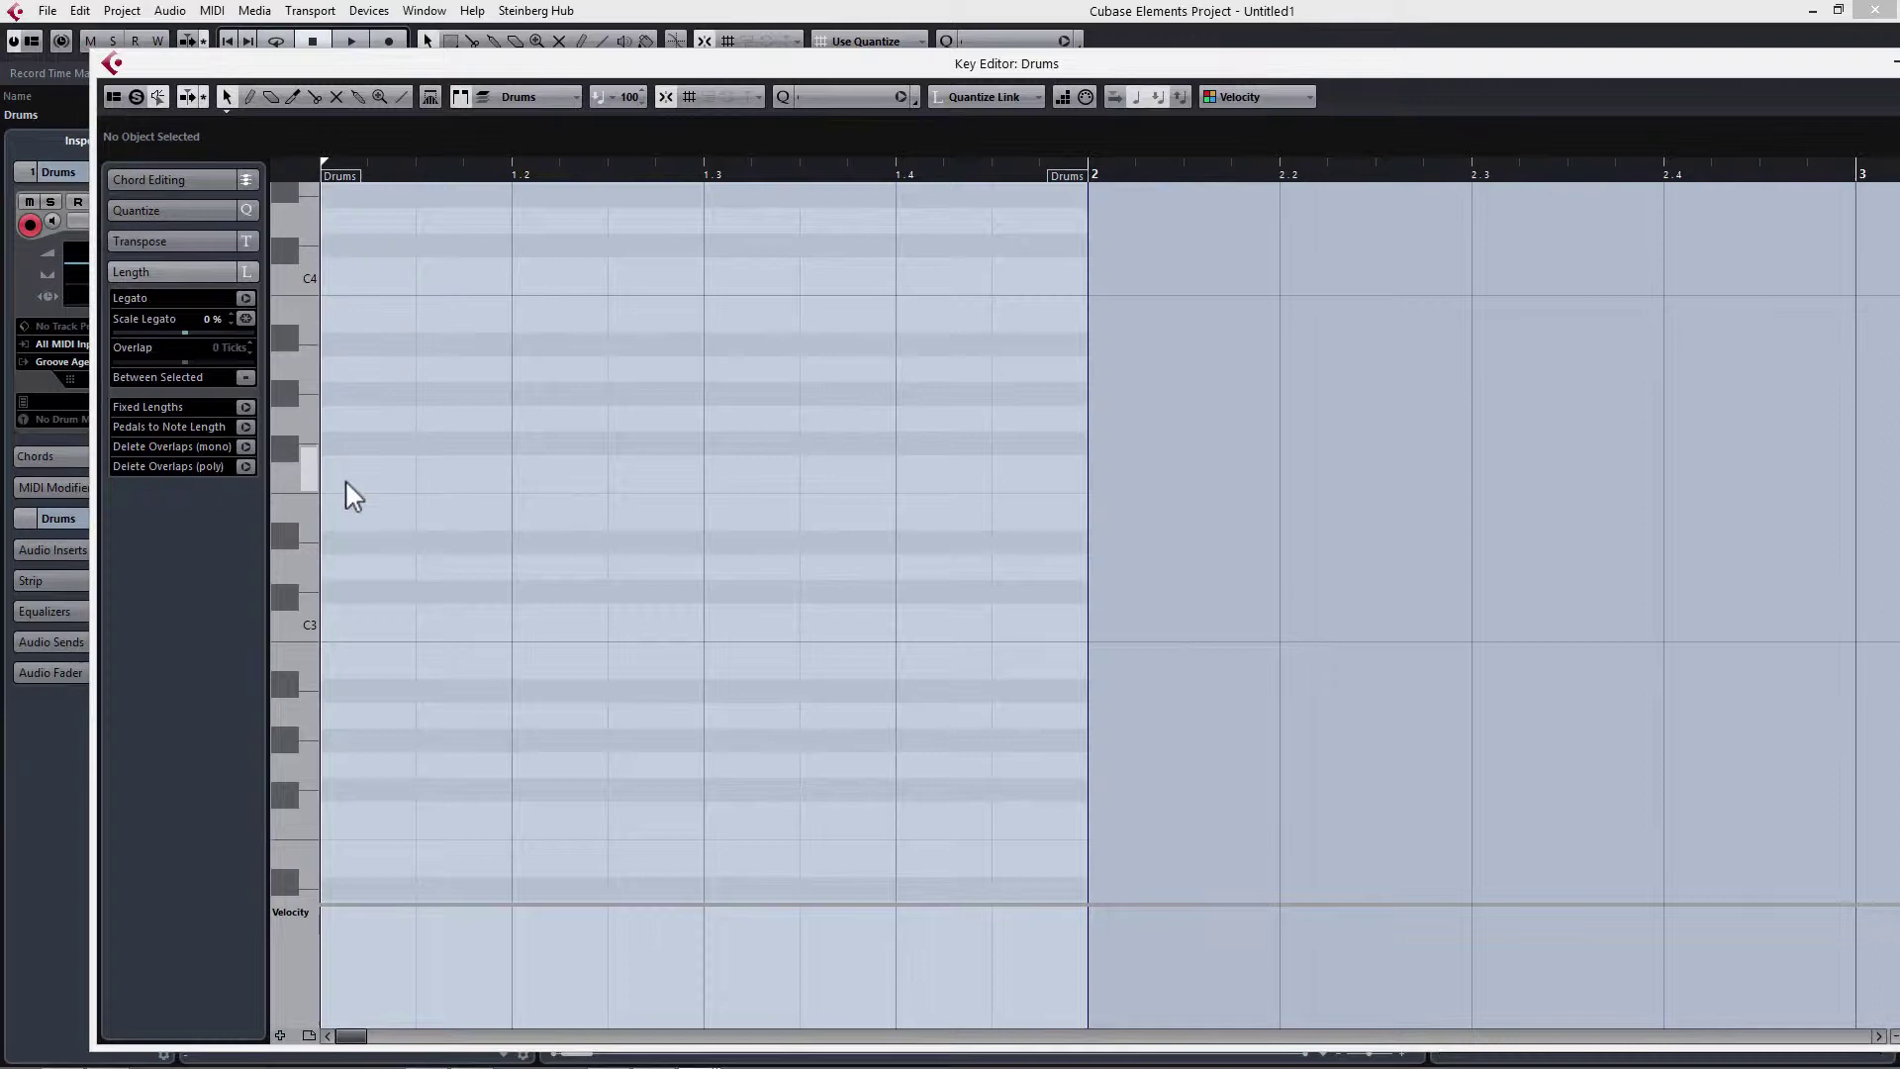
scroll(447, 648, down, 3)
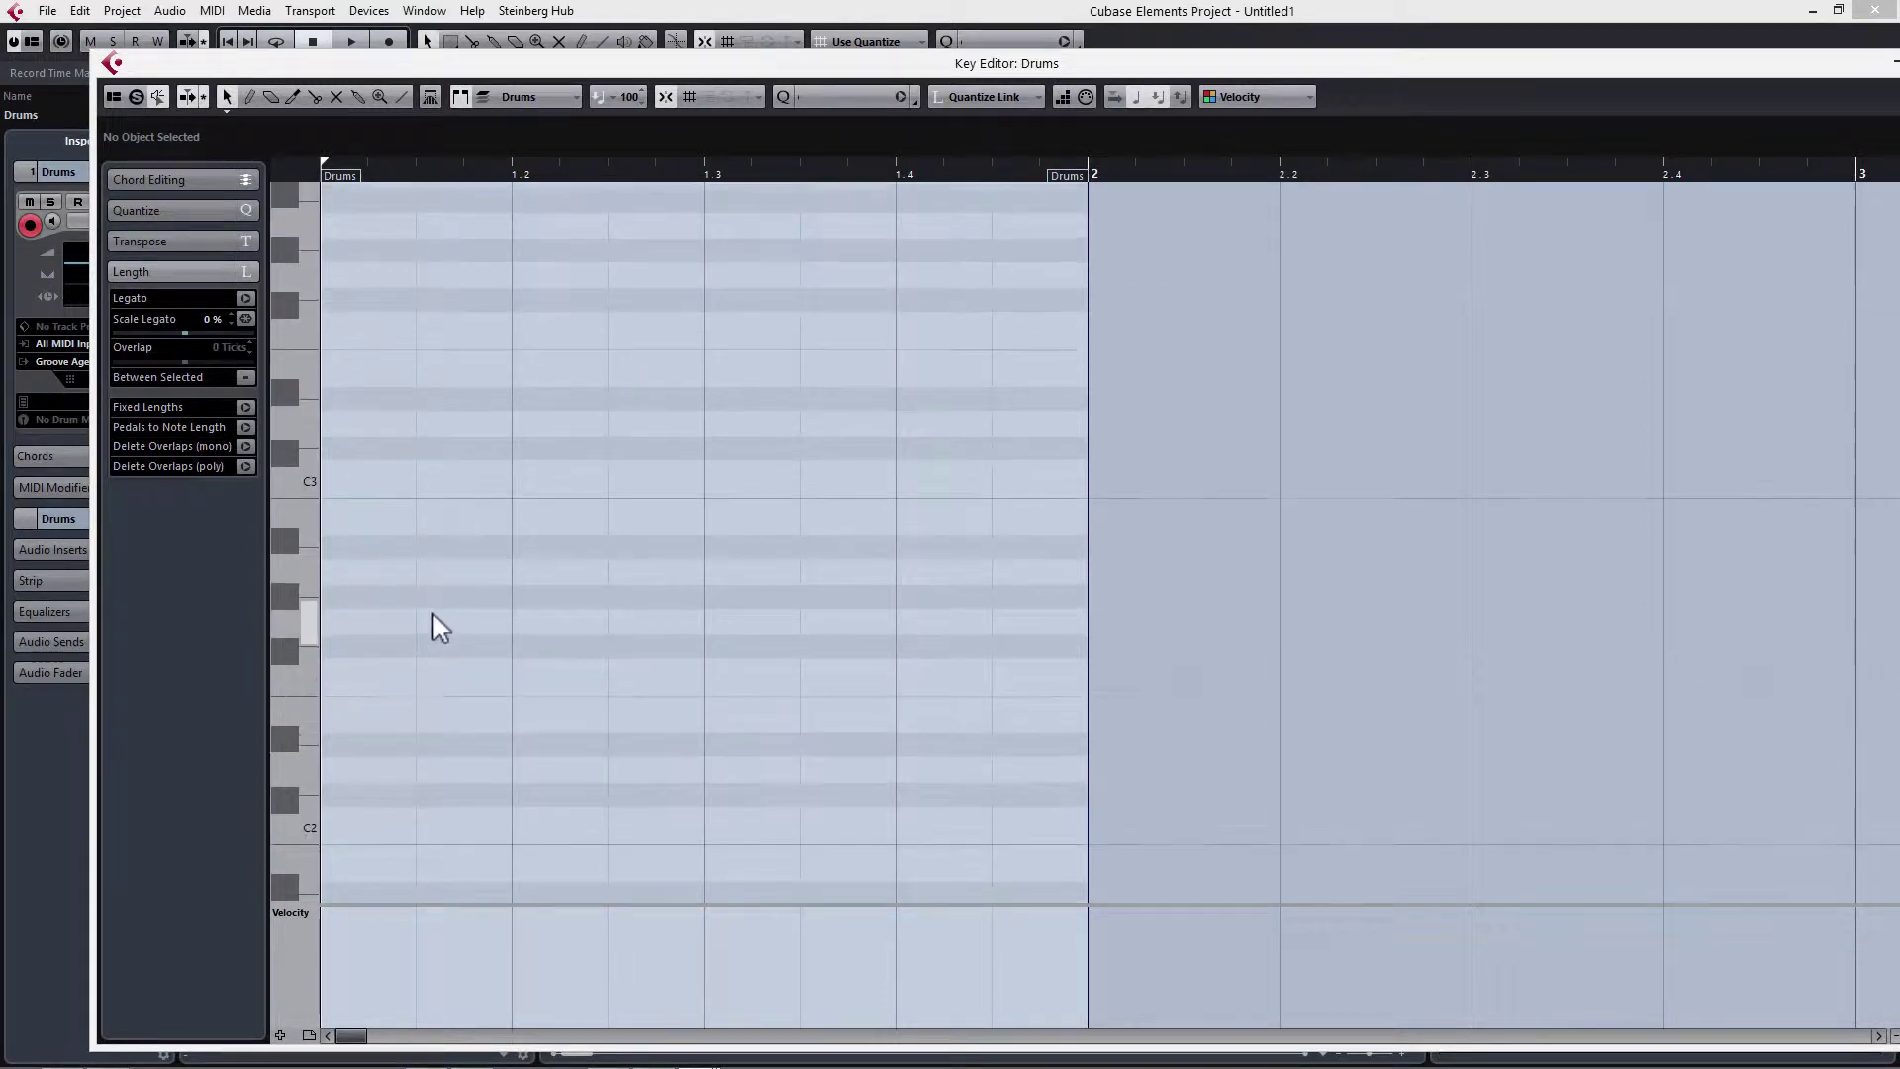
scroll(440, 629, down, 9)
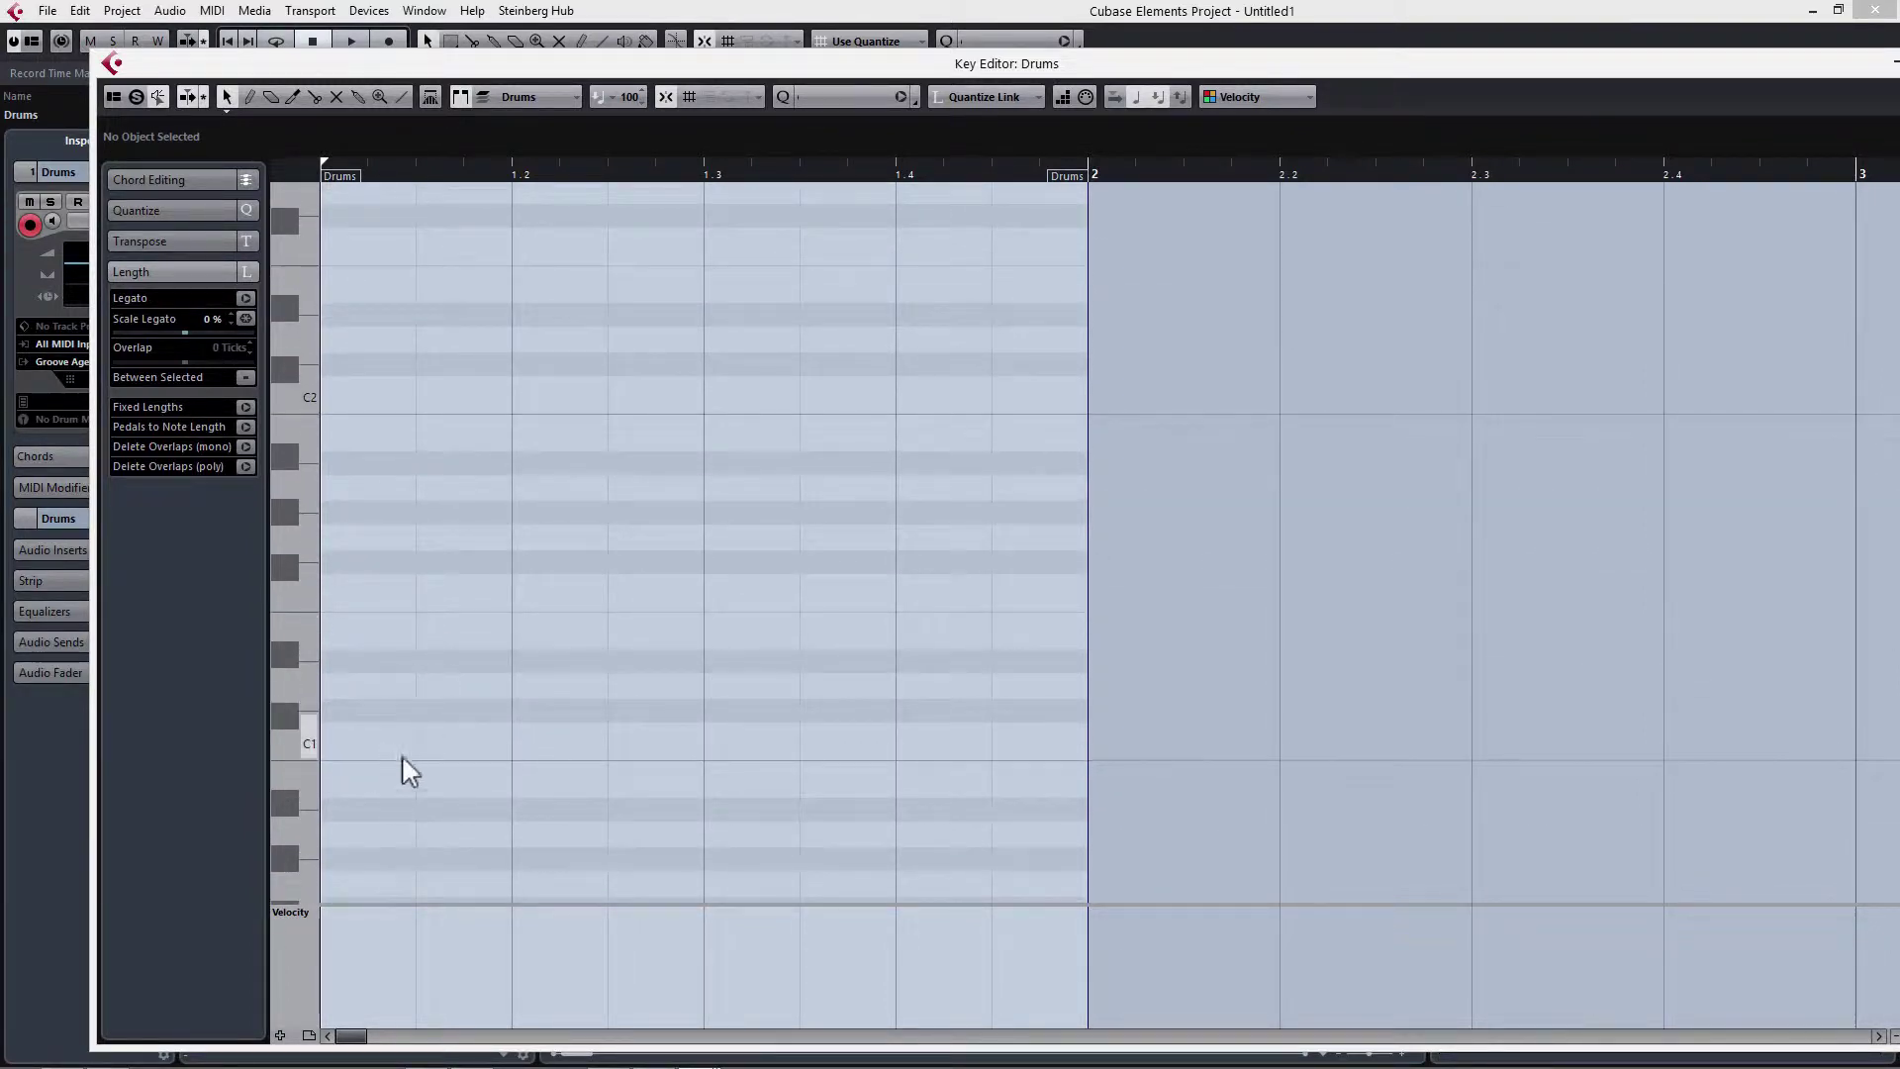
click(340, 734)
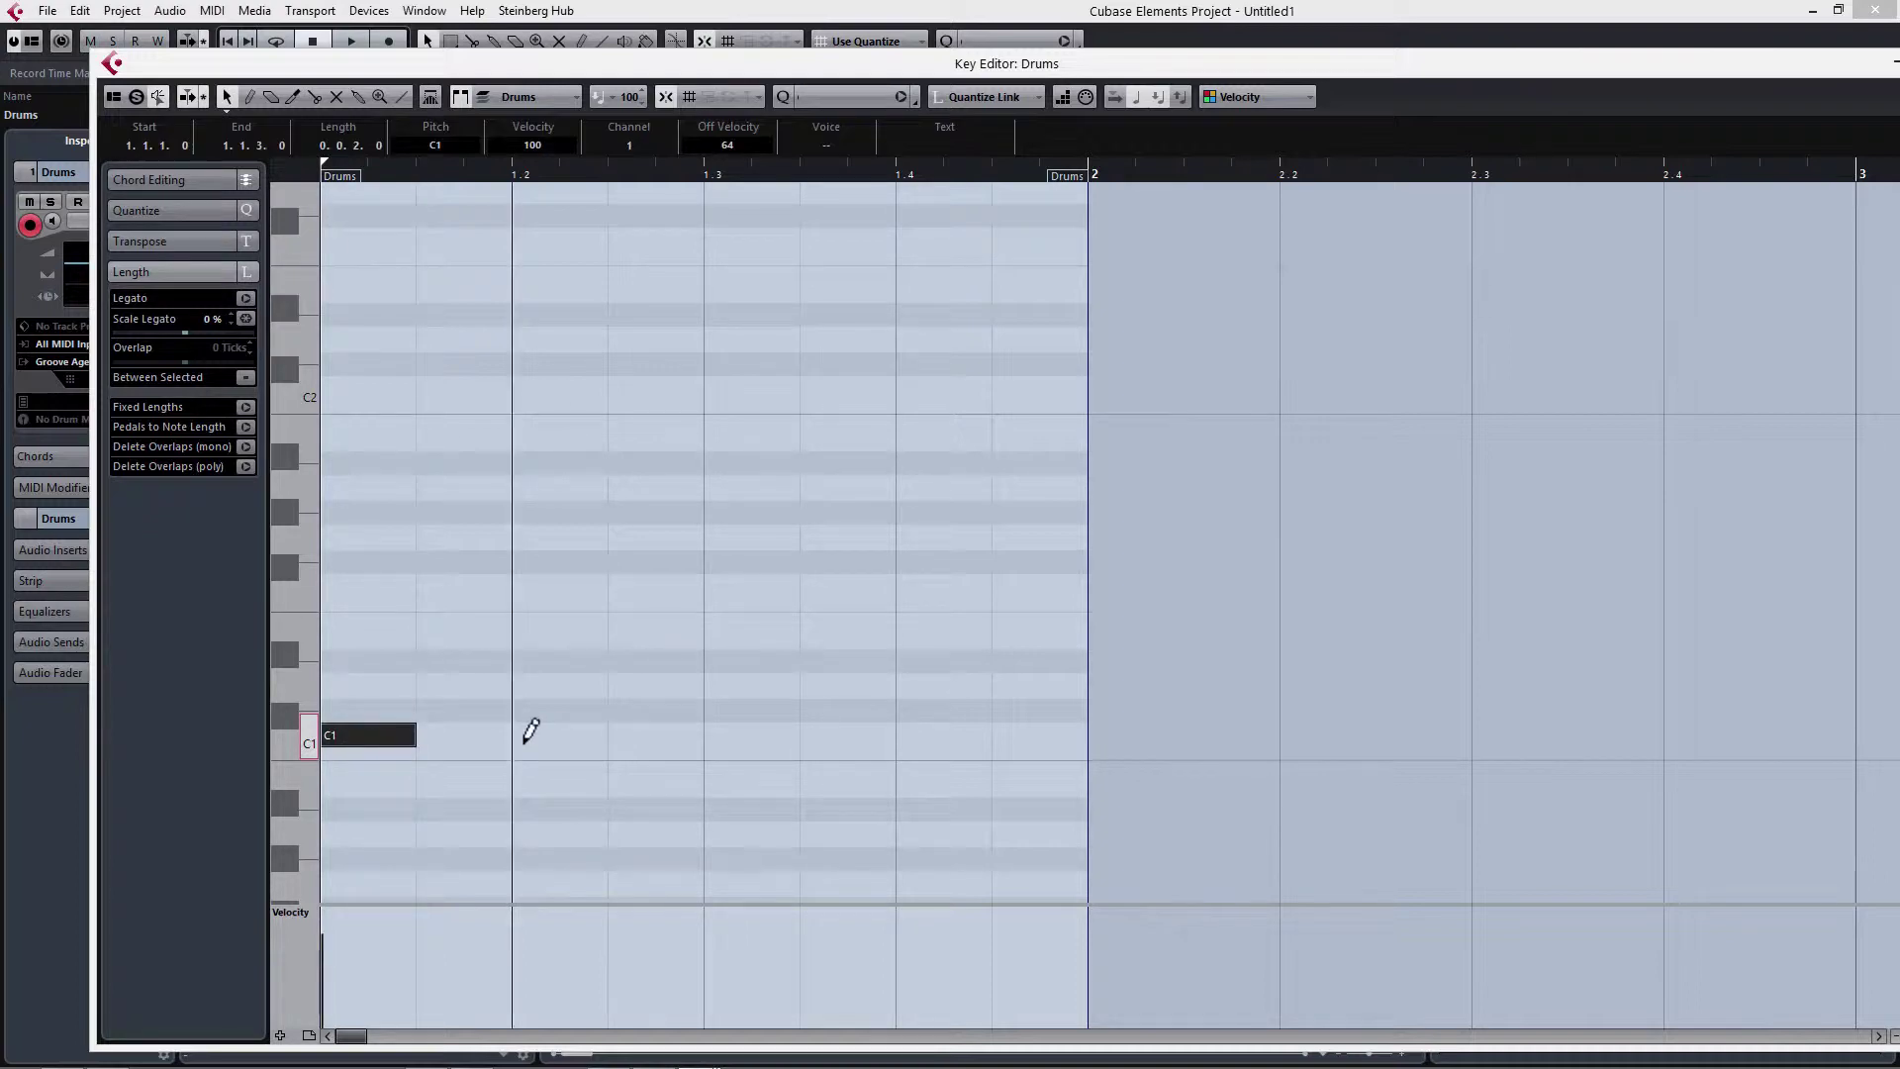
click(535, 734)
click(710, 735)
click(916, 734)
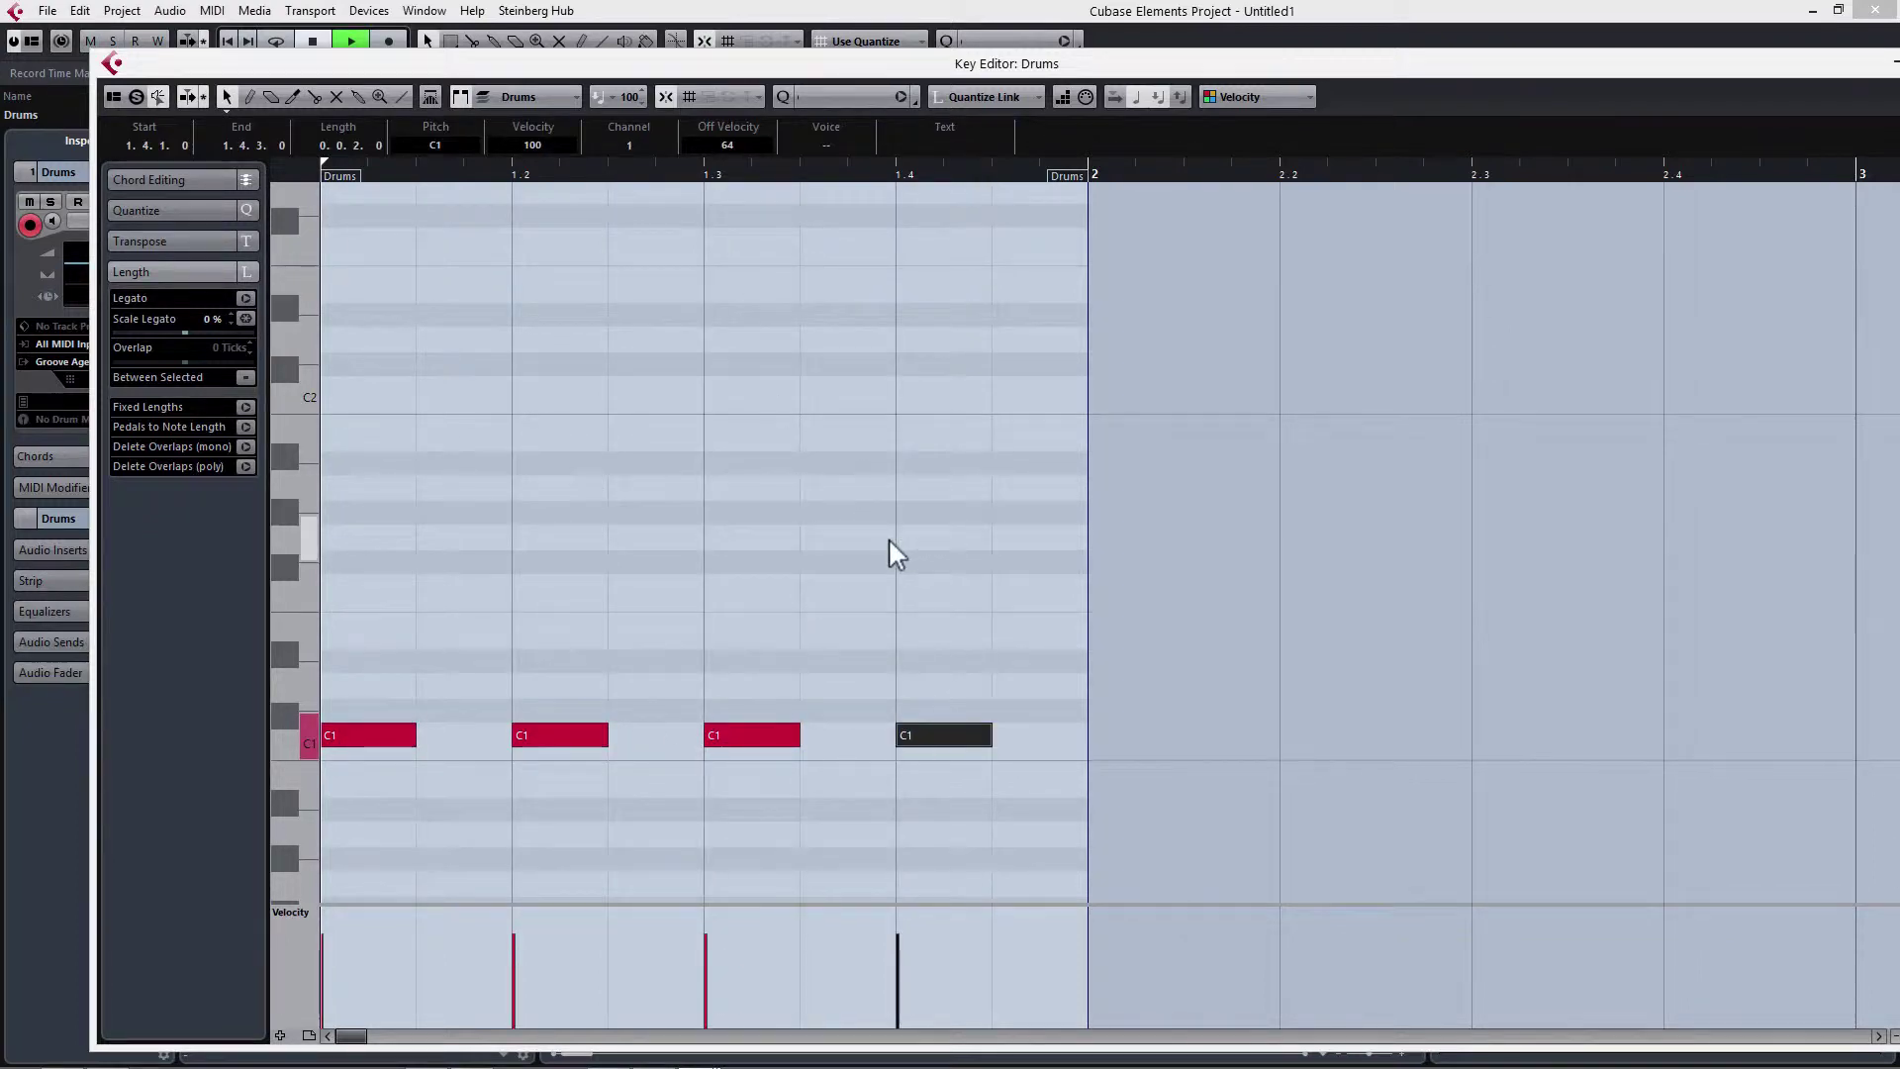
key(space)
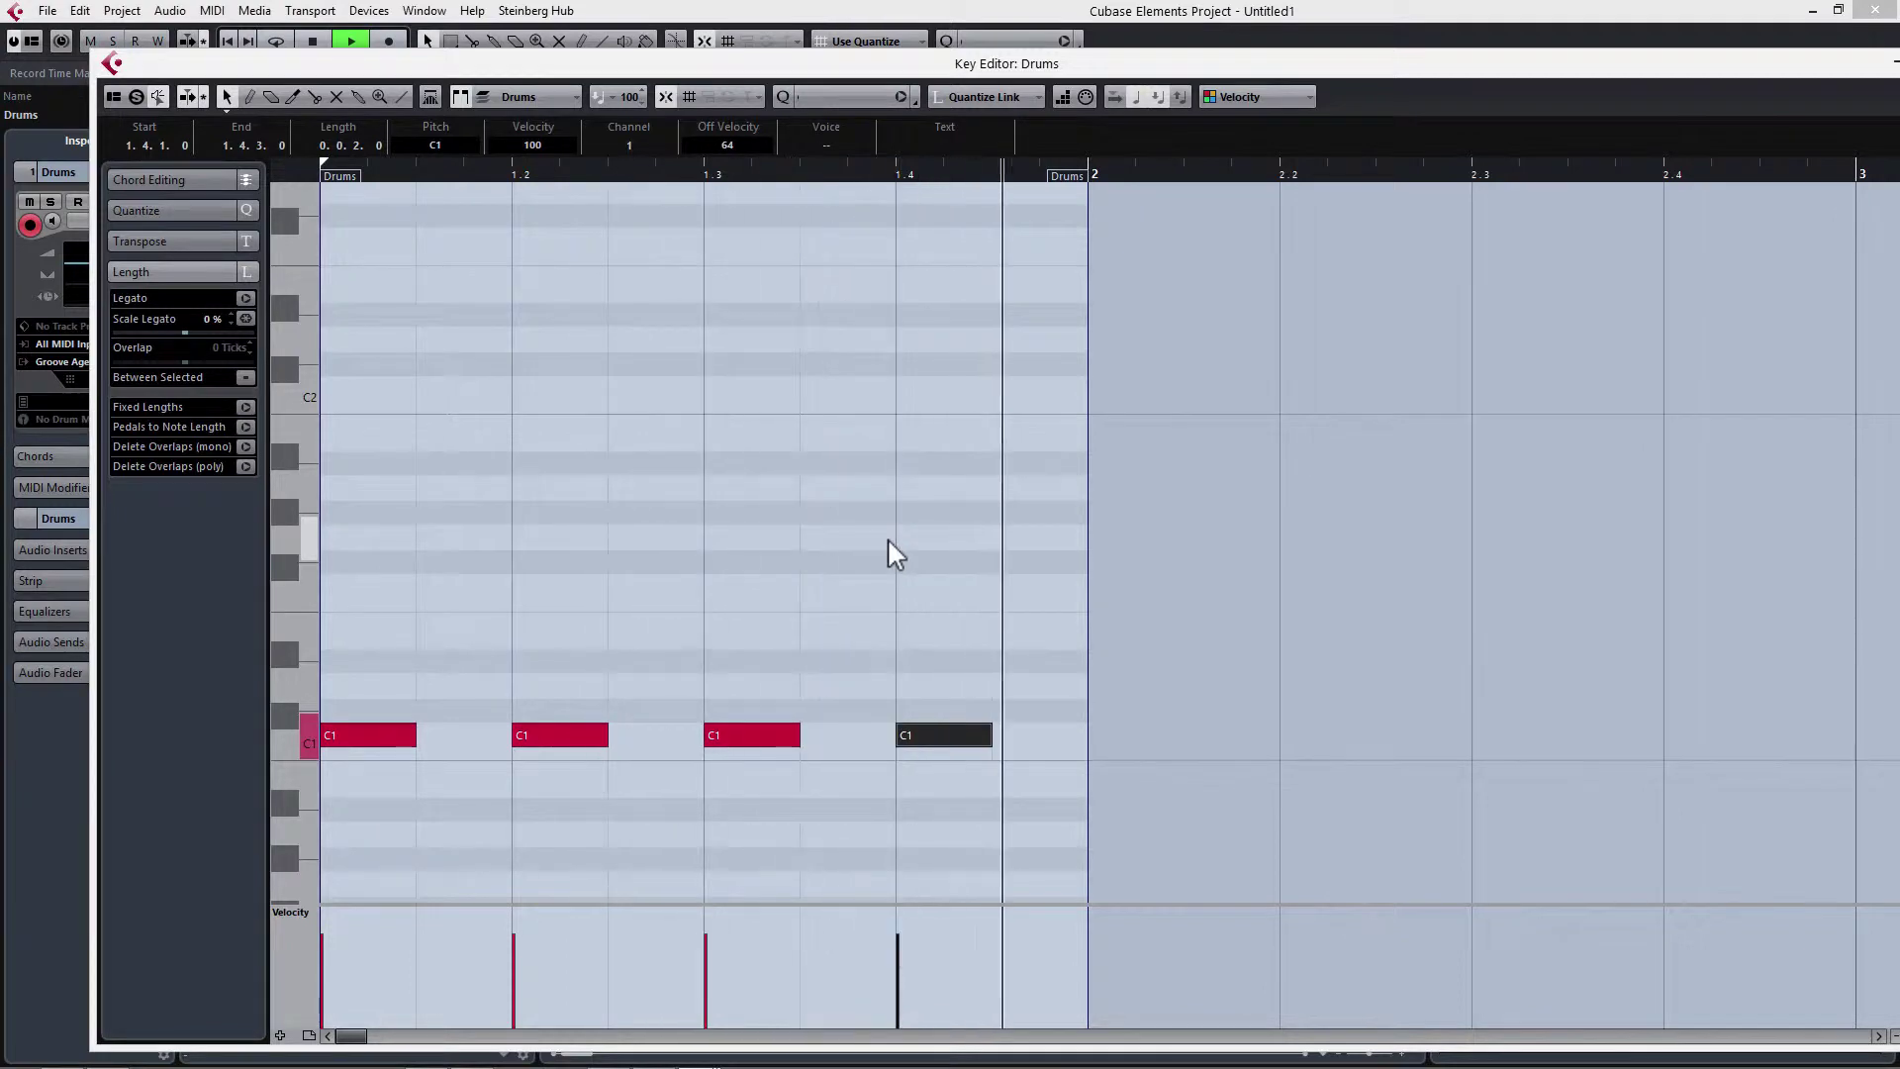
key(space)
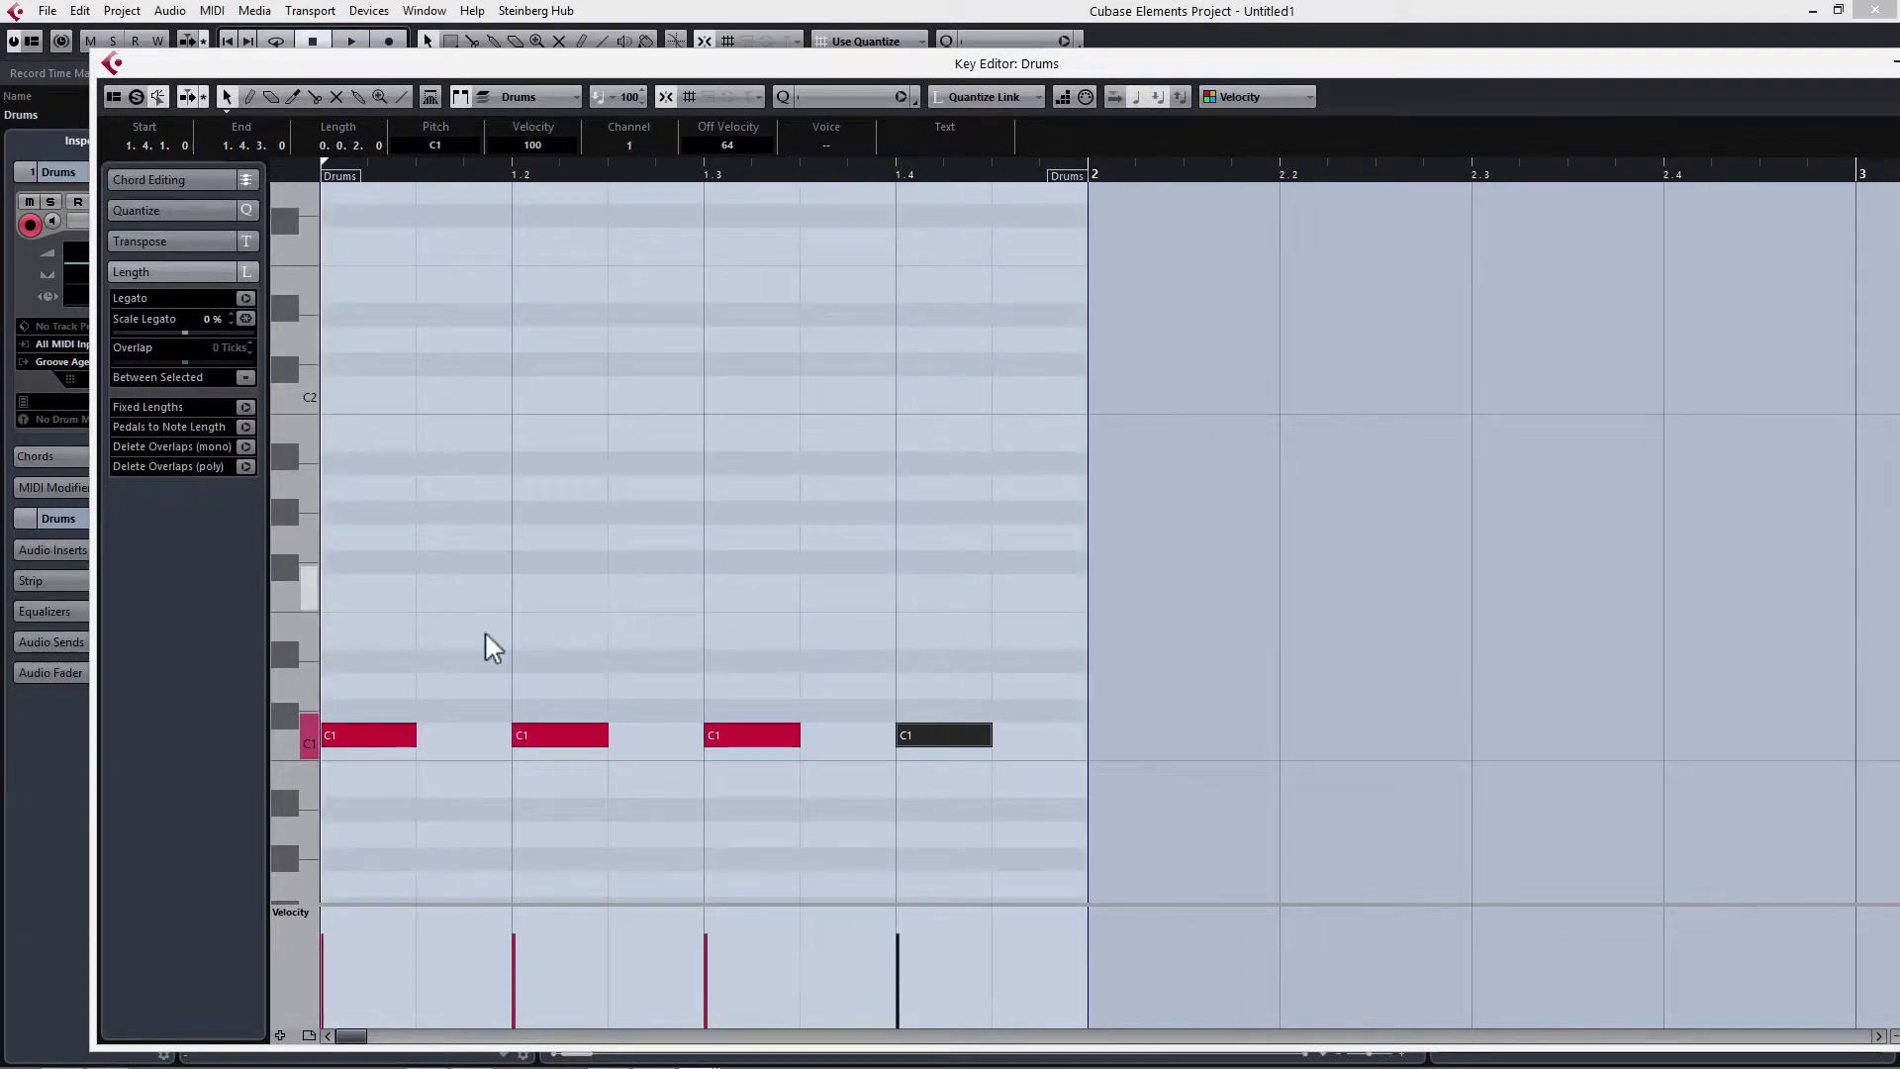
Add C#1 snare and D1 clap notes on each of the four beats.
click(329, 710)
click(517, 709)
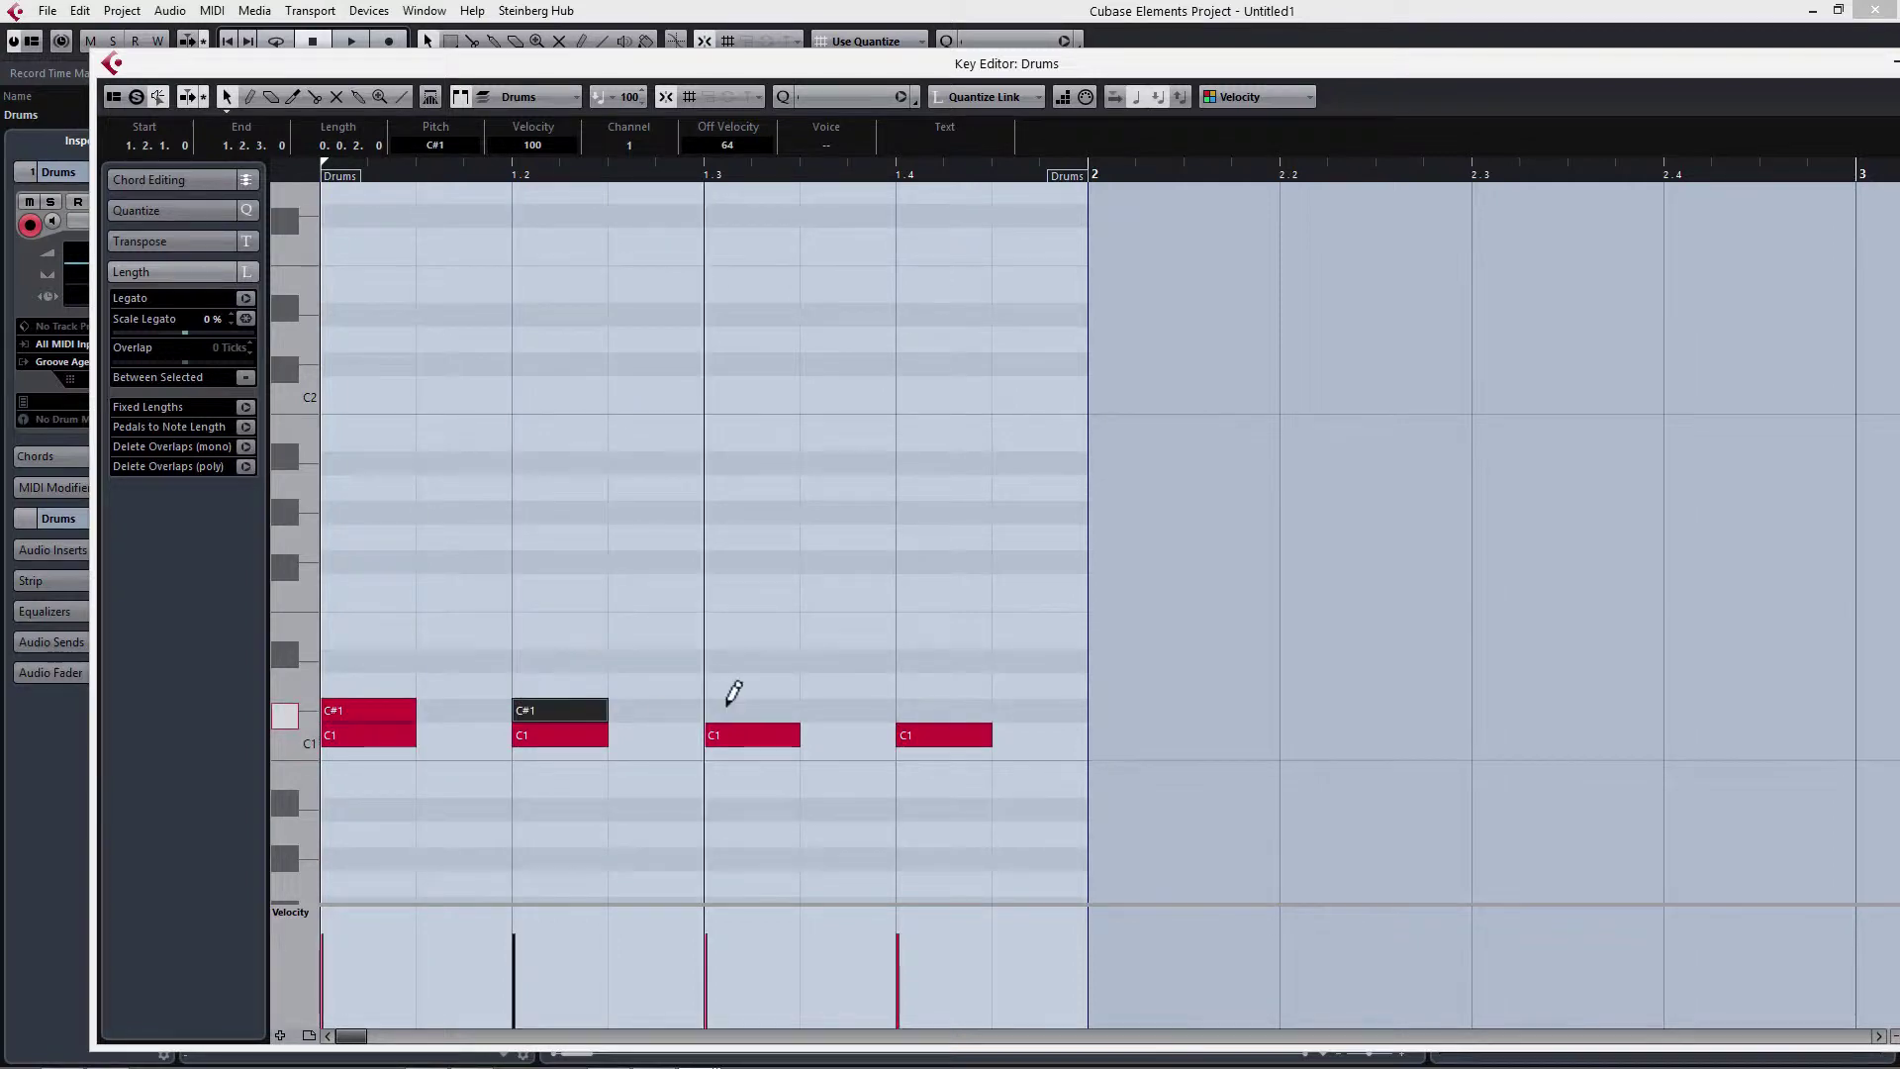
click(709, 710)
click(901, 710)
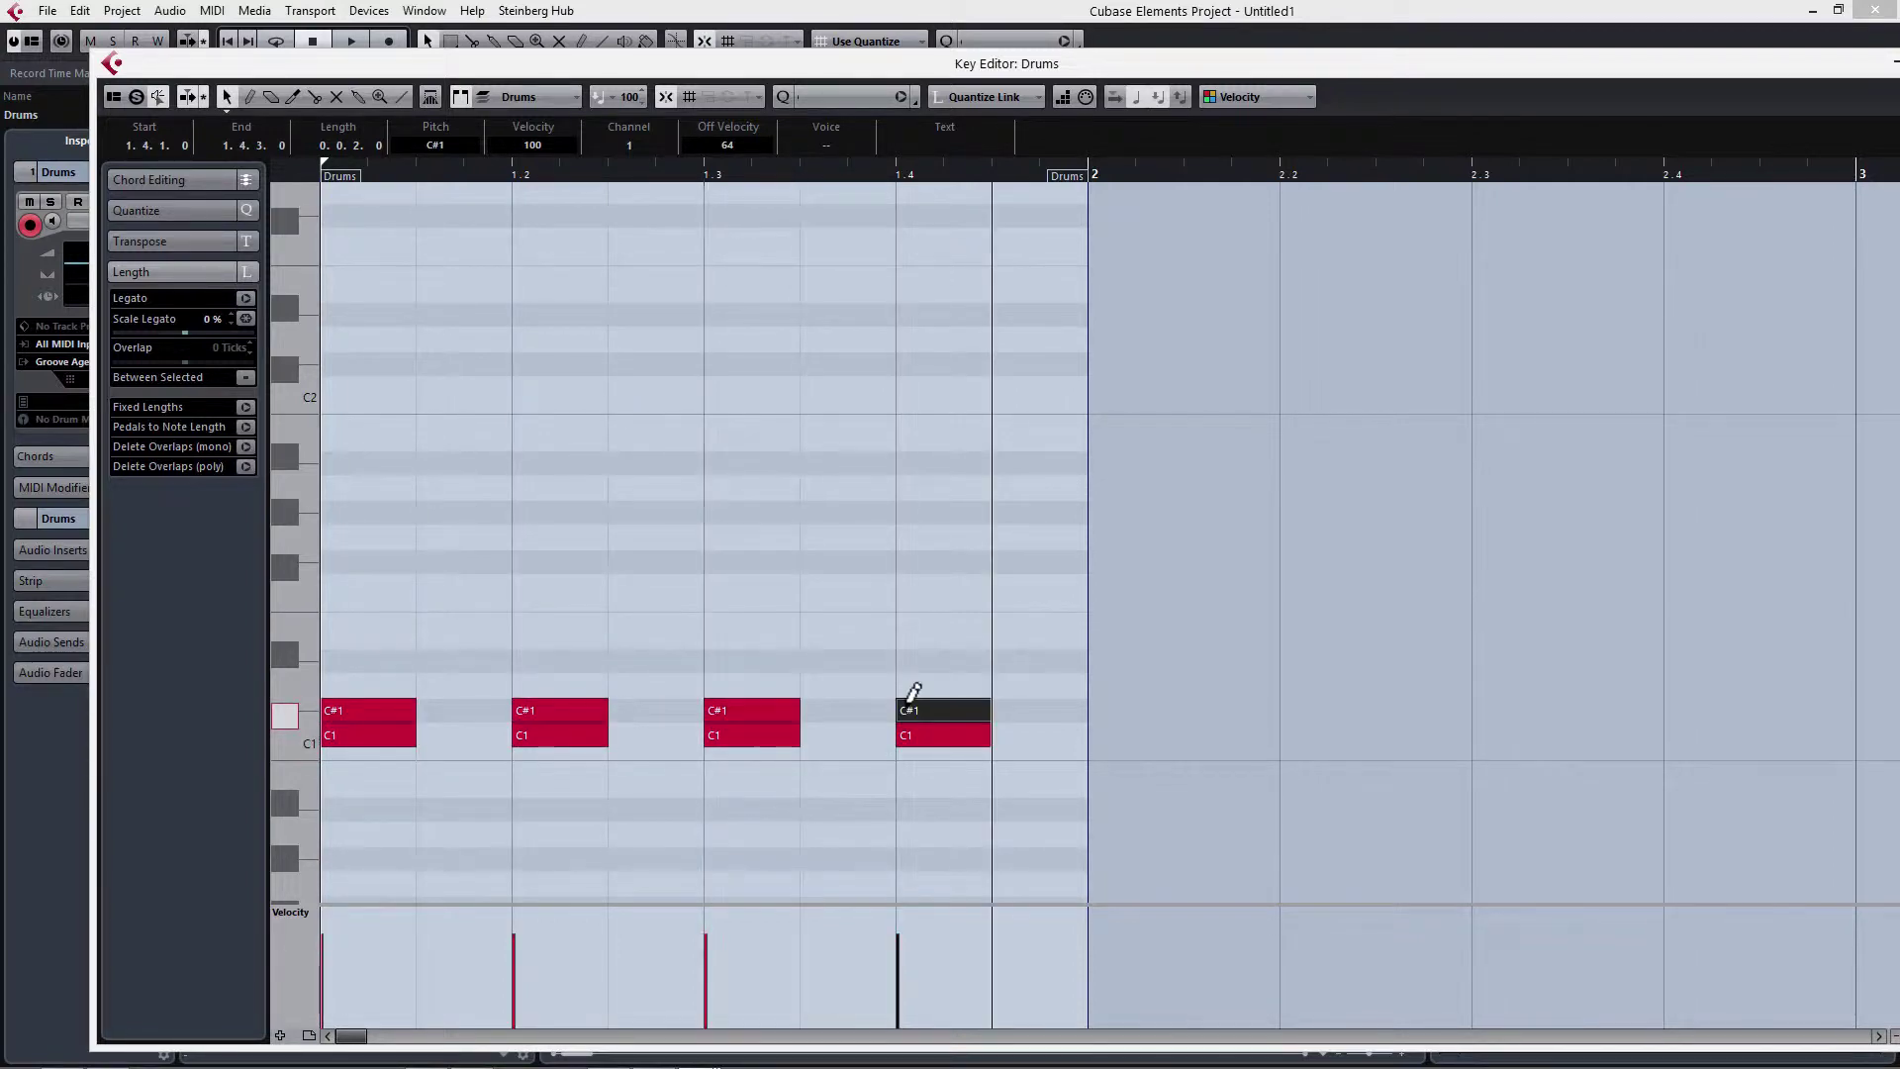
click(331, 685)
click(523, 684)
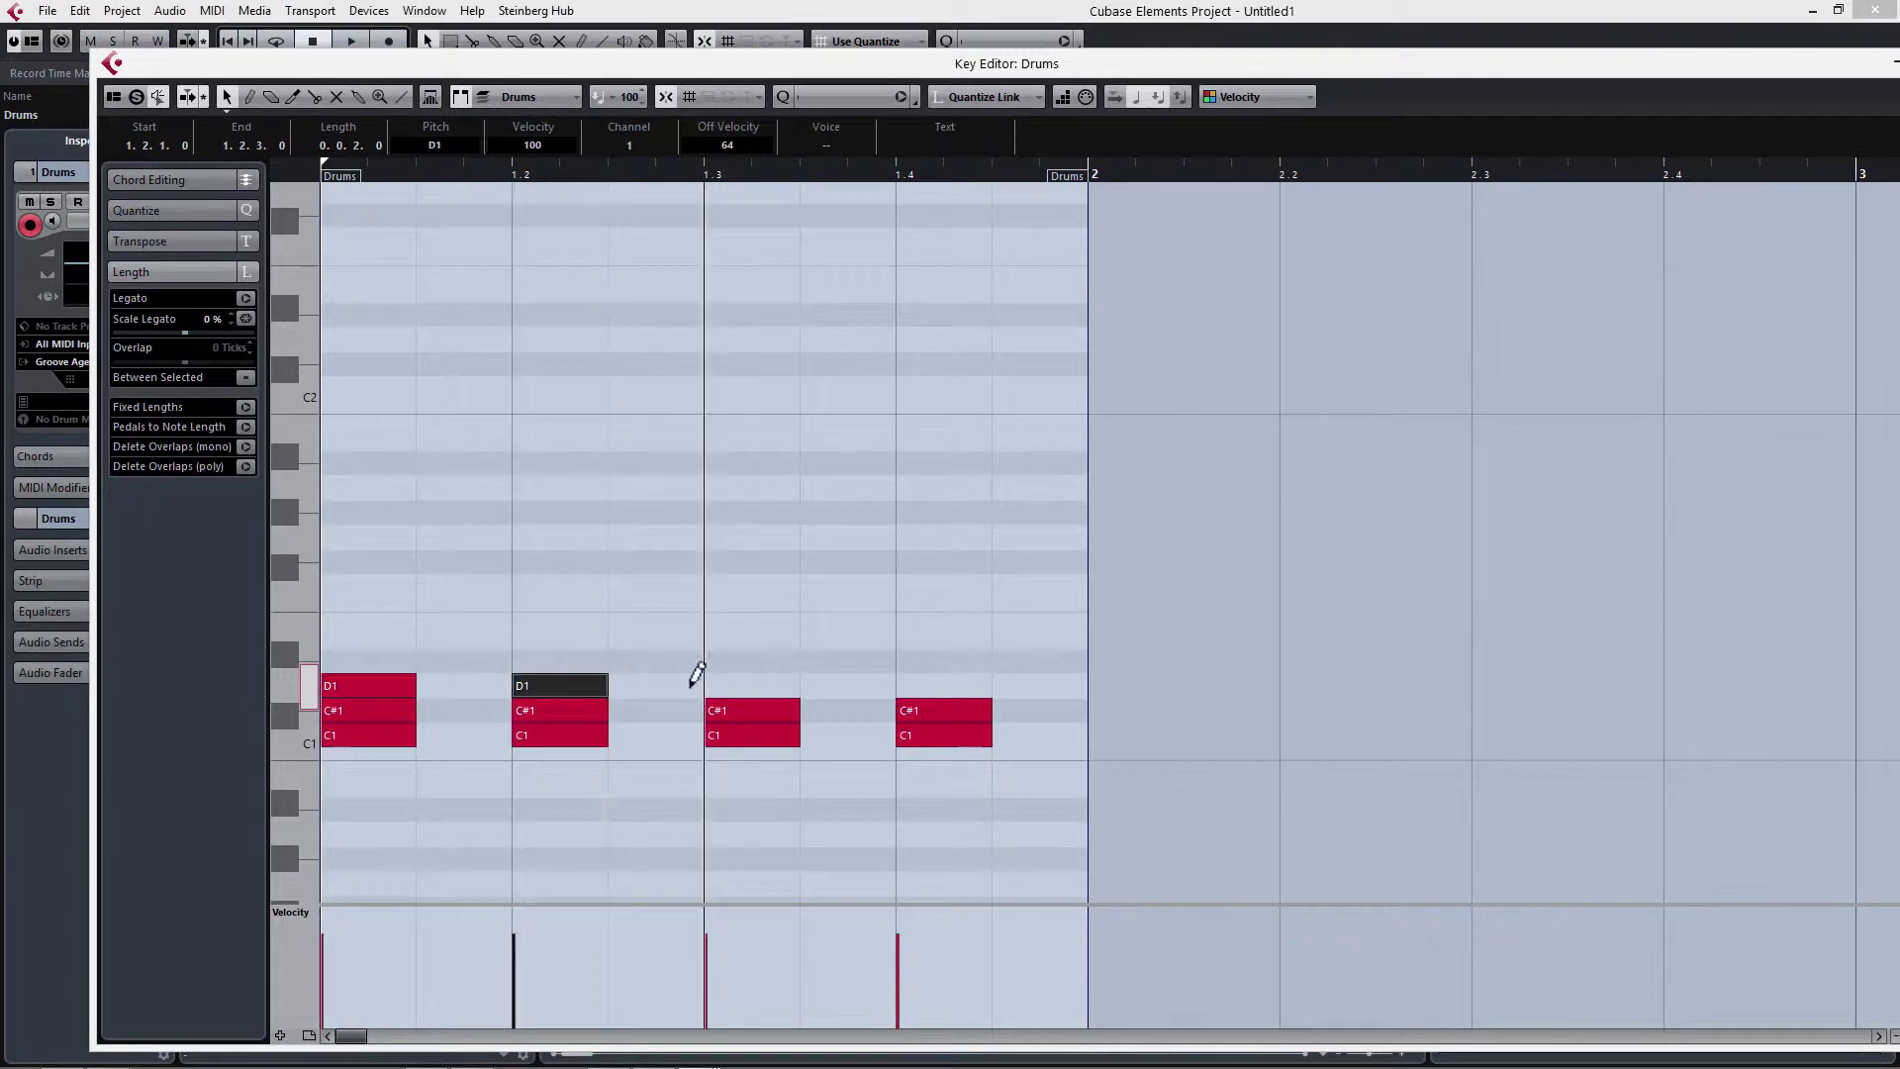
click(712, 684)
click(902, 685)
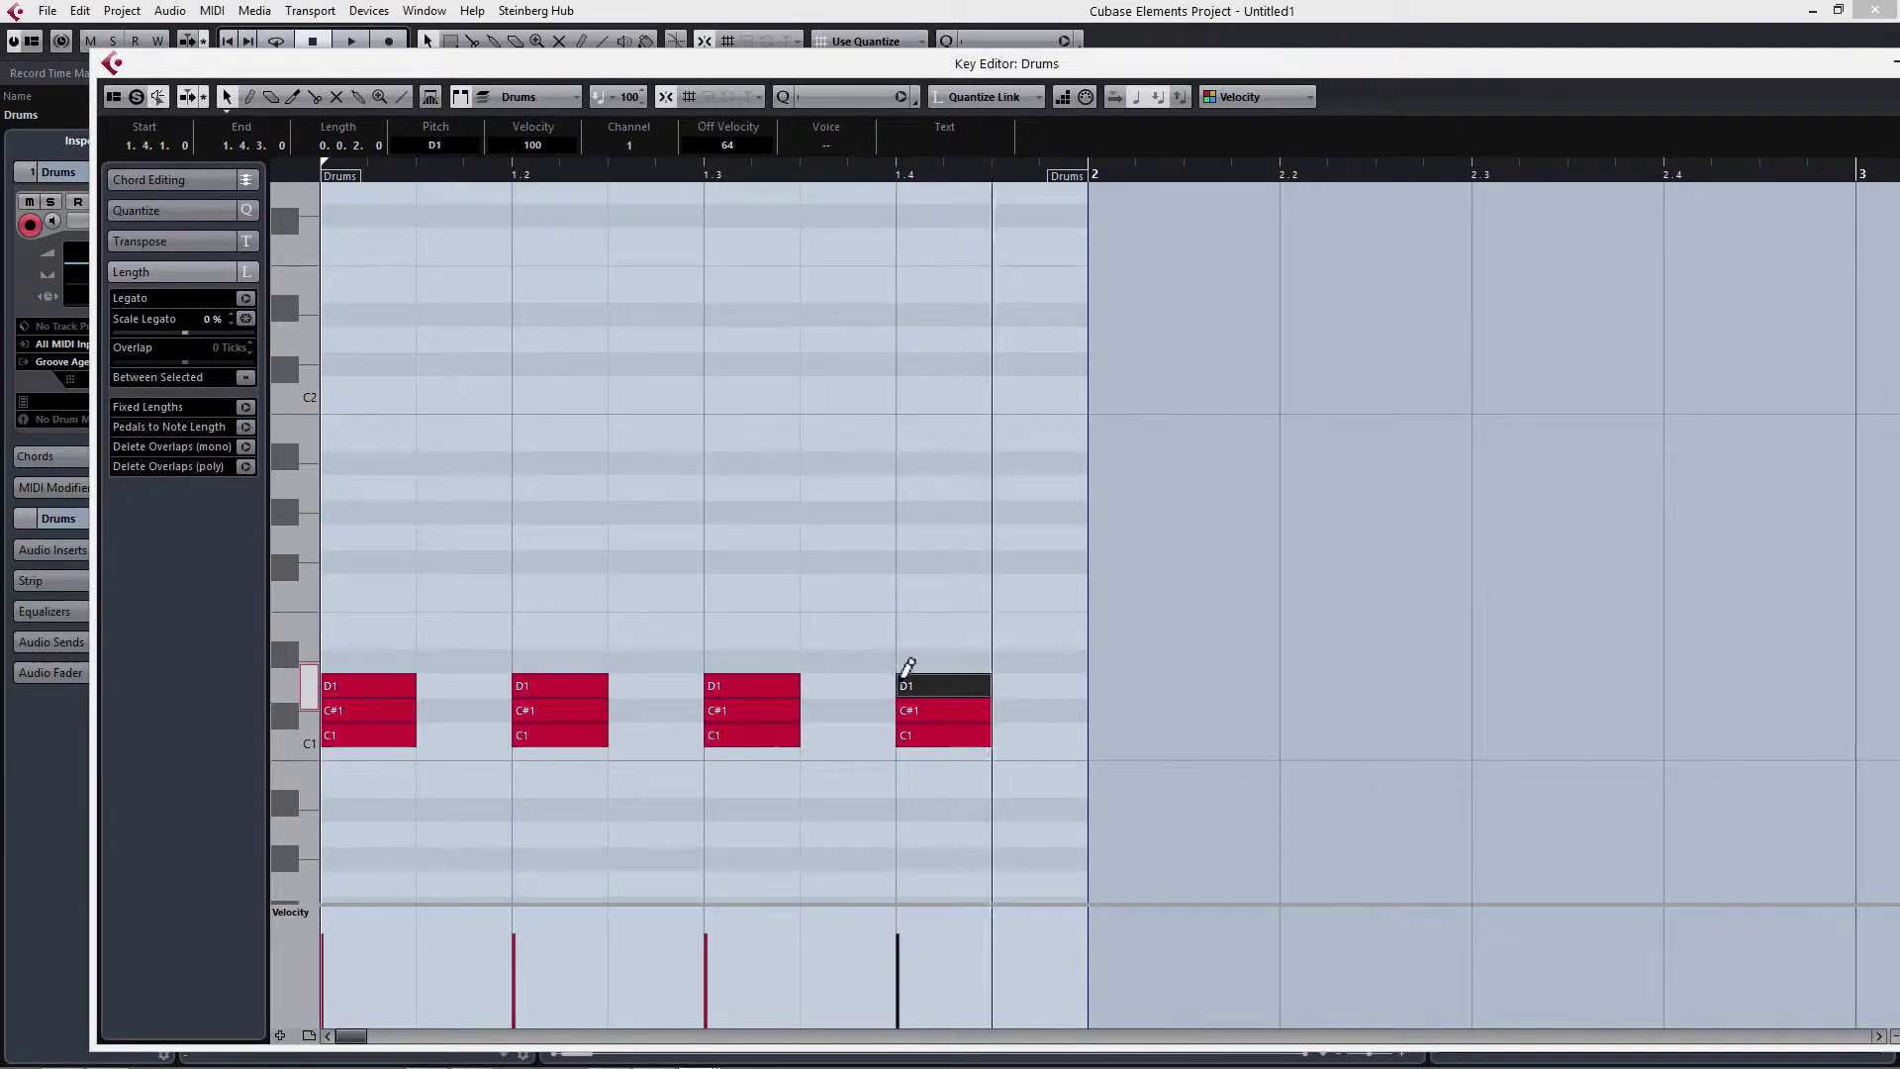
Add D#1 open hat notes on beats 1.1–1.4 and play the bar.
click(331, 660)
click(544, 660)
click(727, 660)
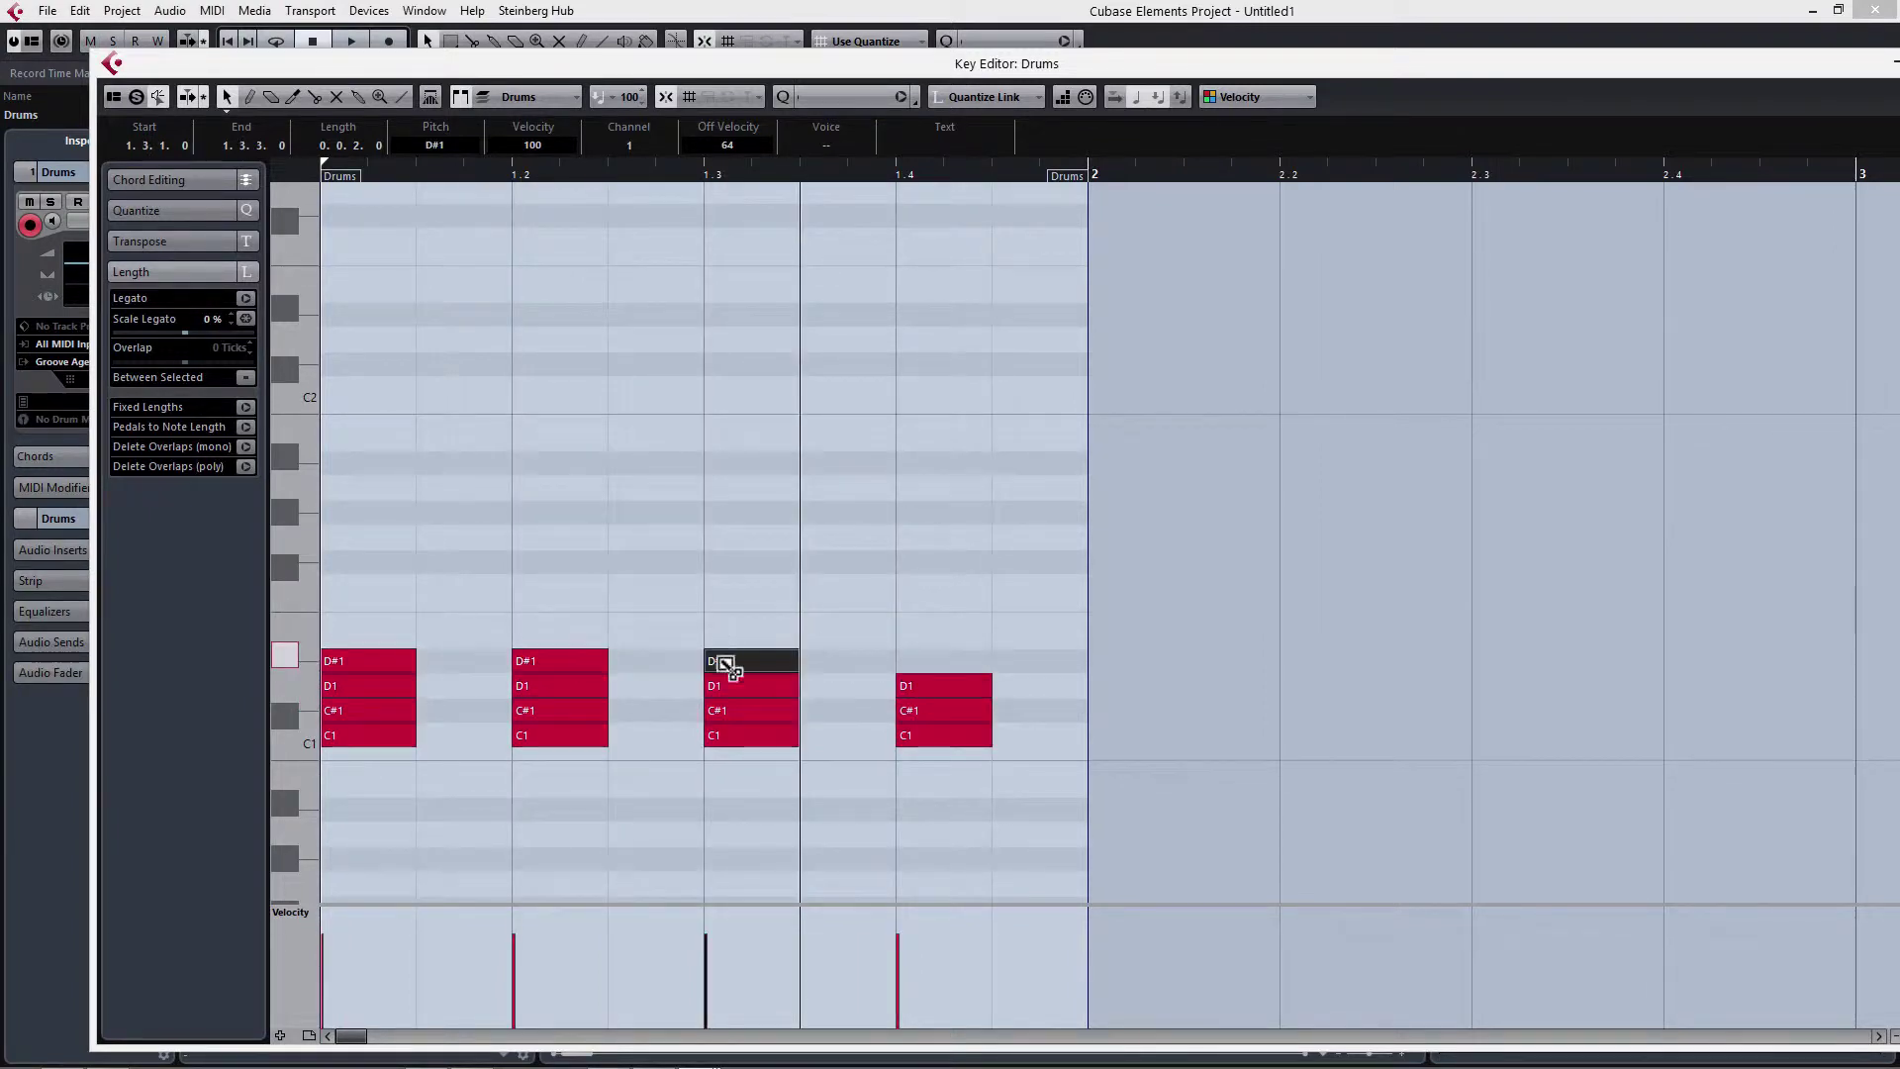
click(900, 658)
key(space)
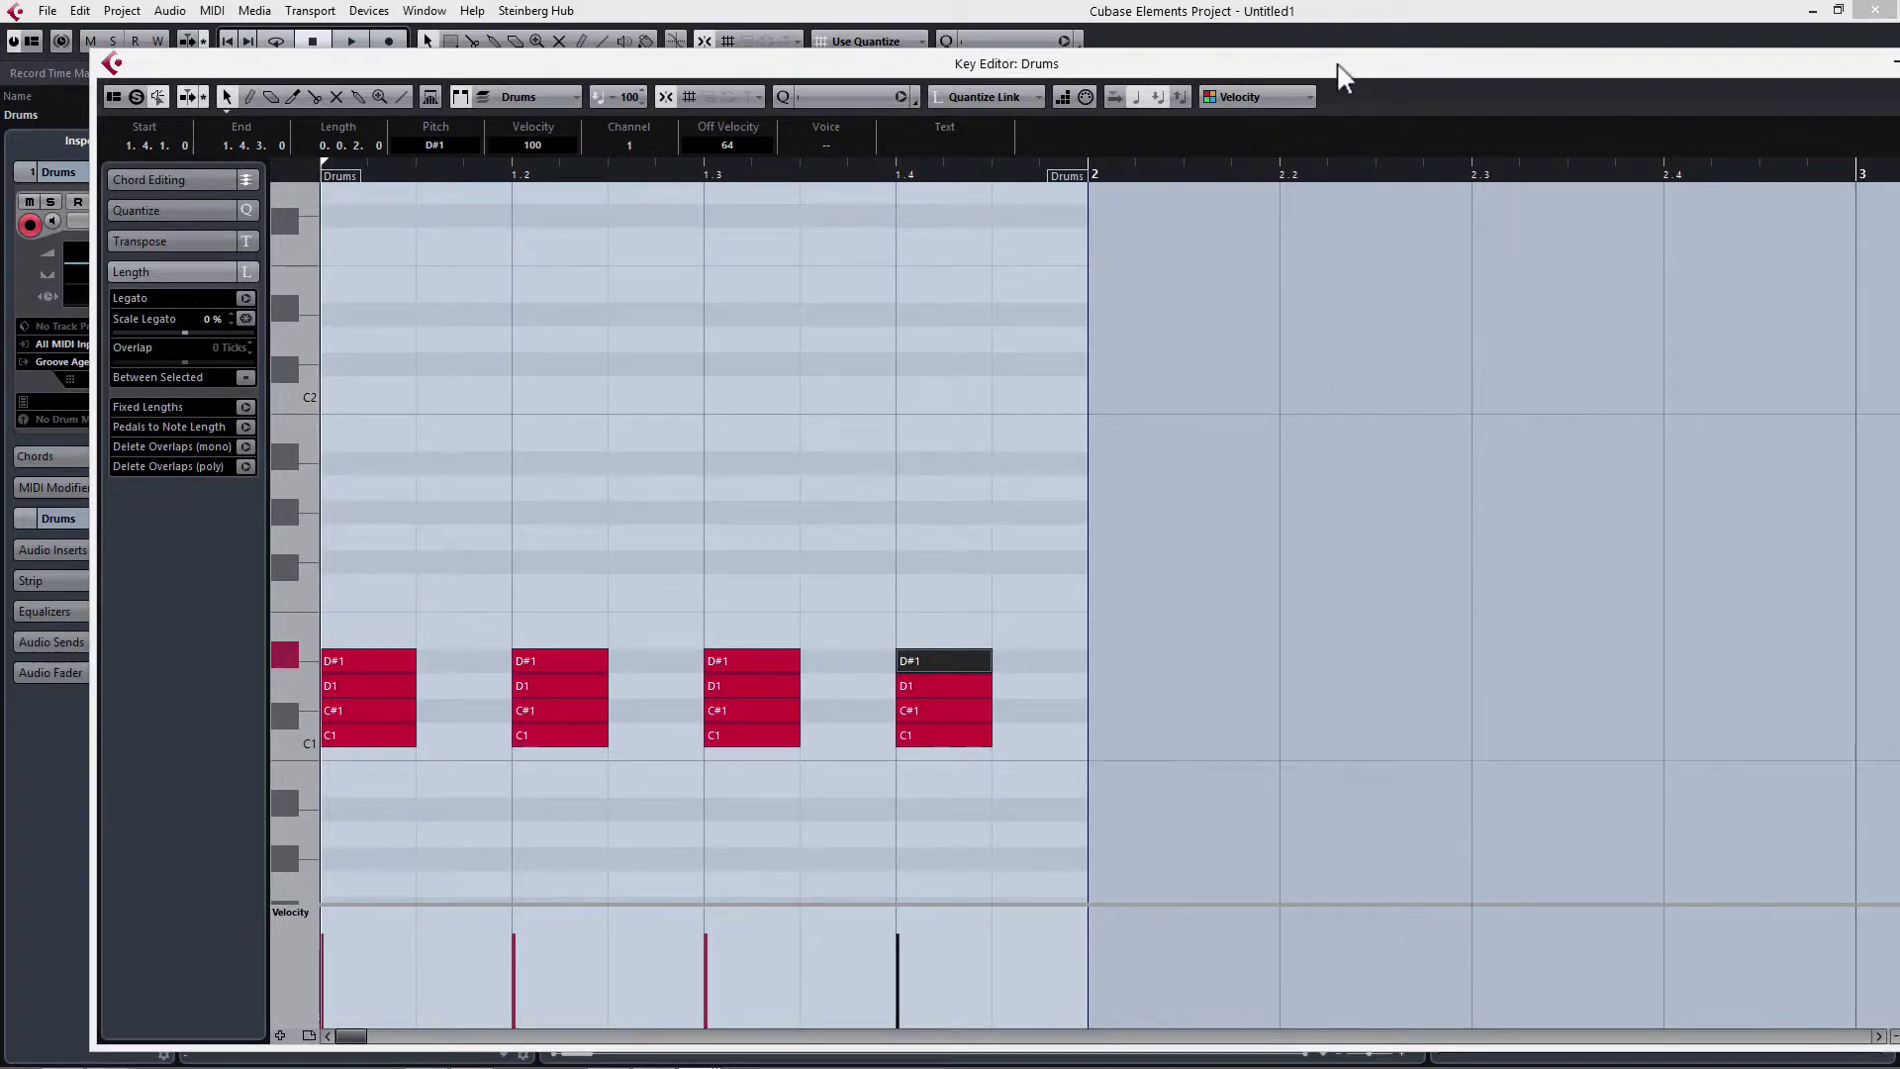
drag(1343, 77, 1210, 96)
Open the Drums kit and adjust the Clap pad volume during playback, ending at -10.0 dB.
click(1845, 81)
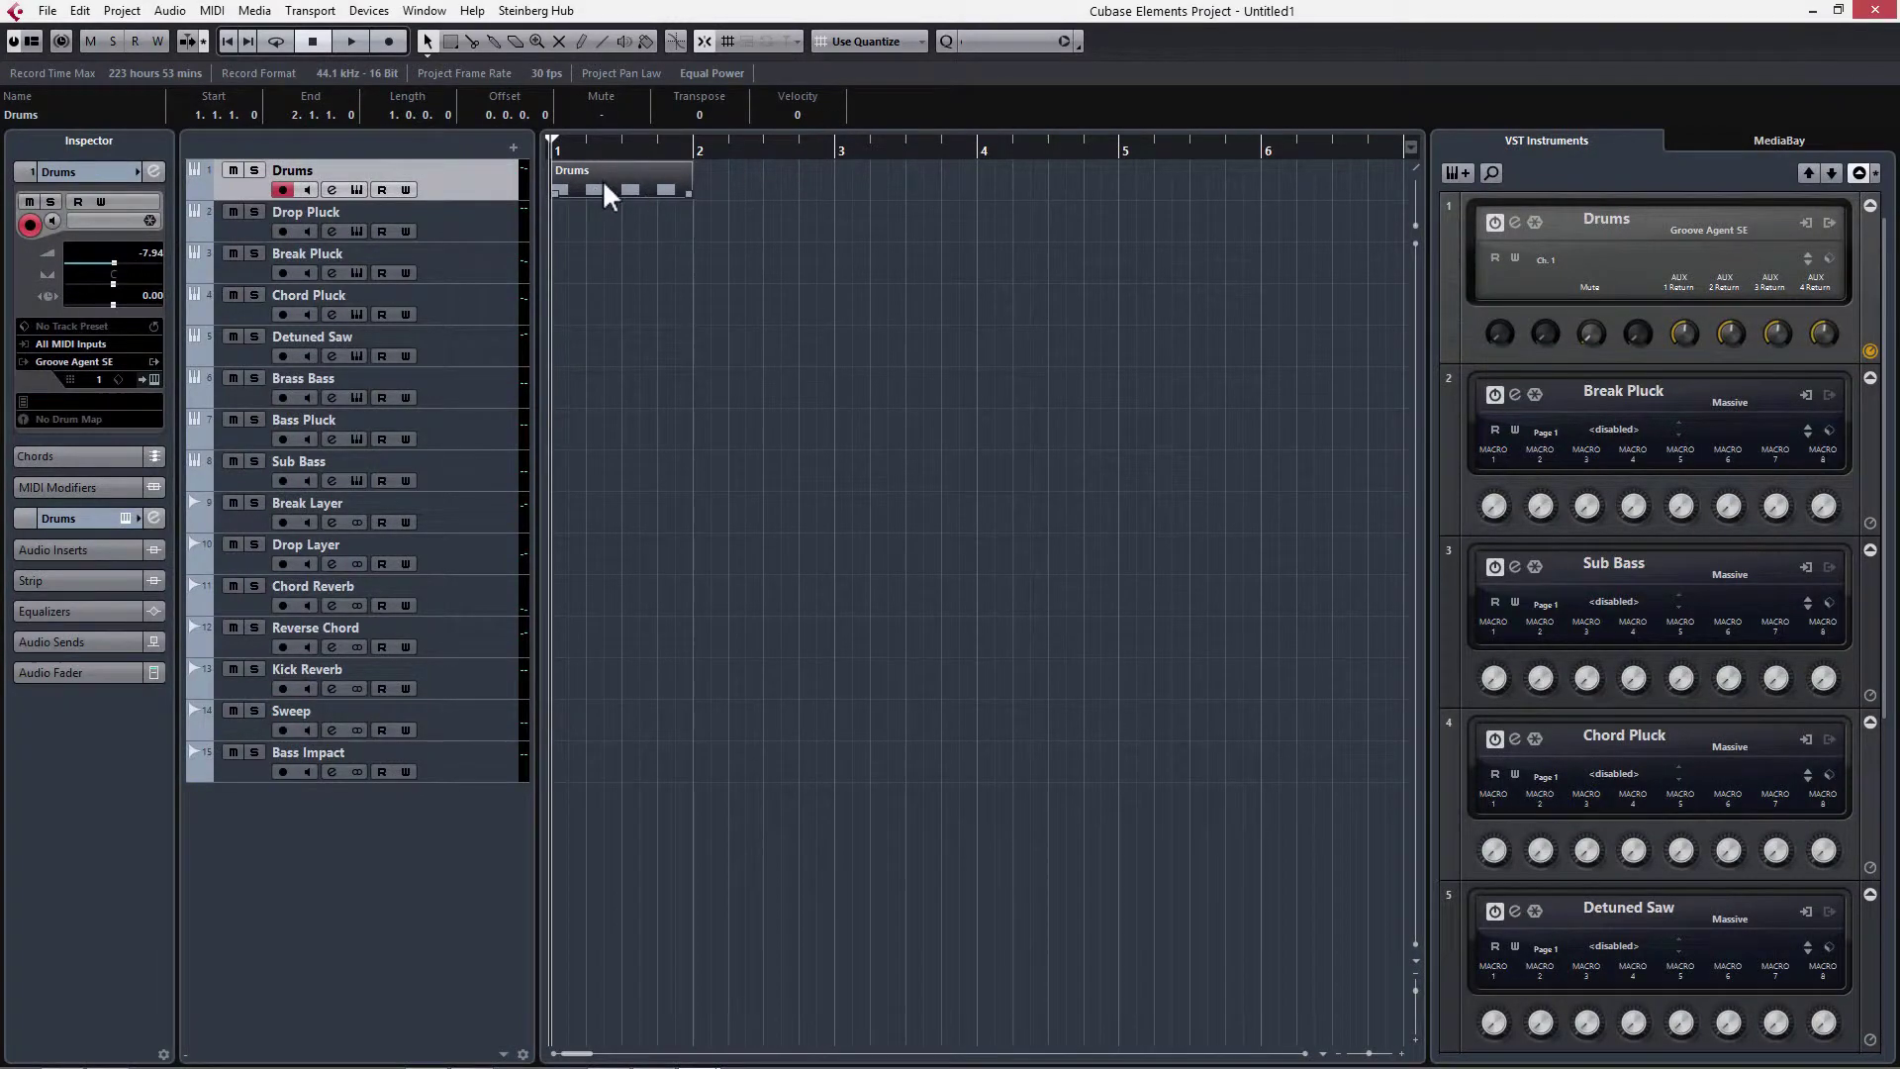
click(356, 190)
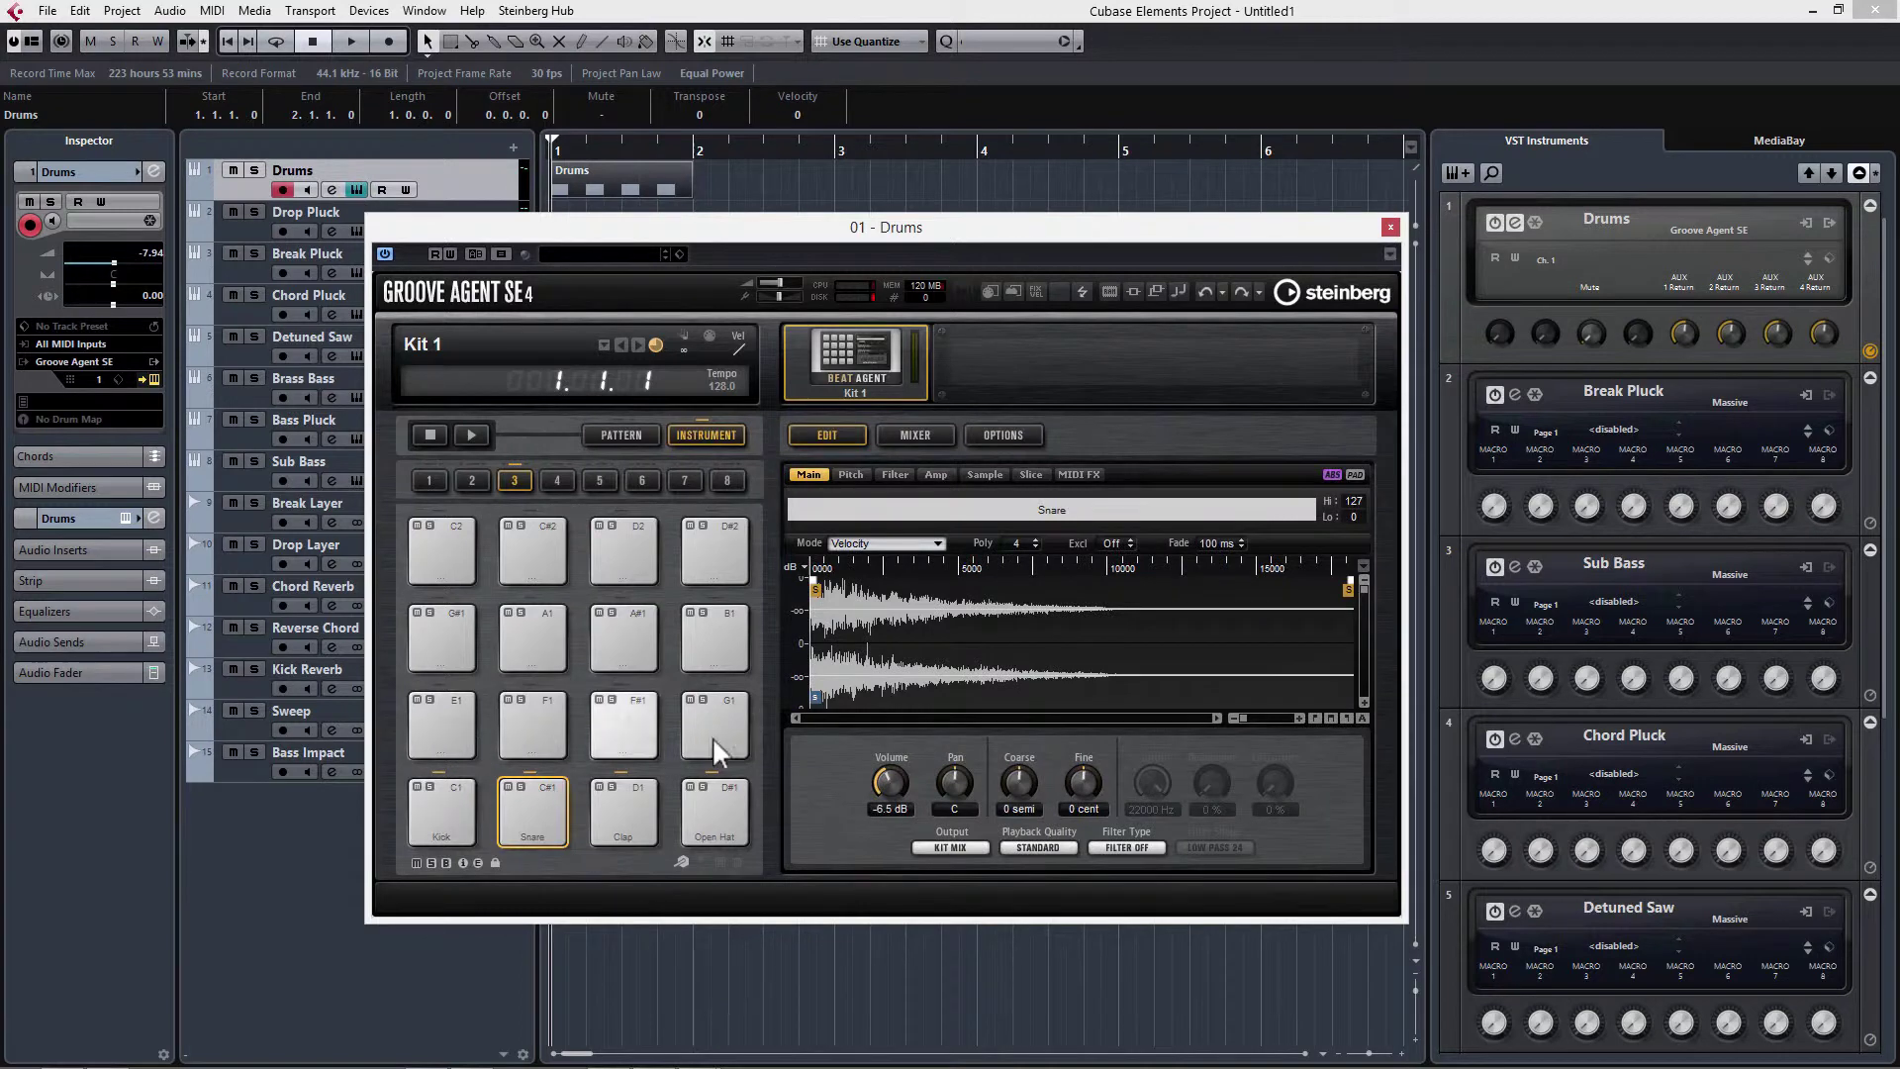
click(620, 823)
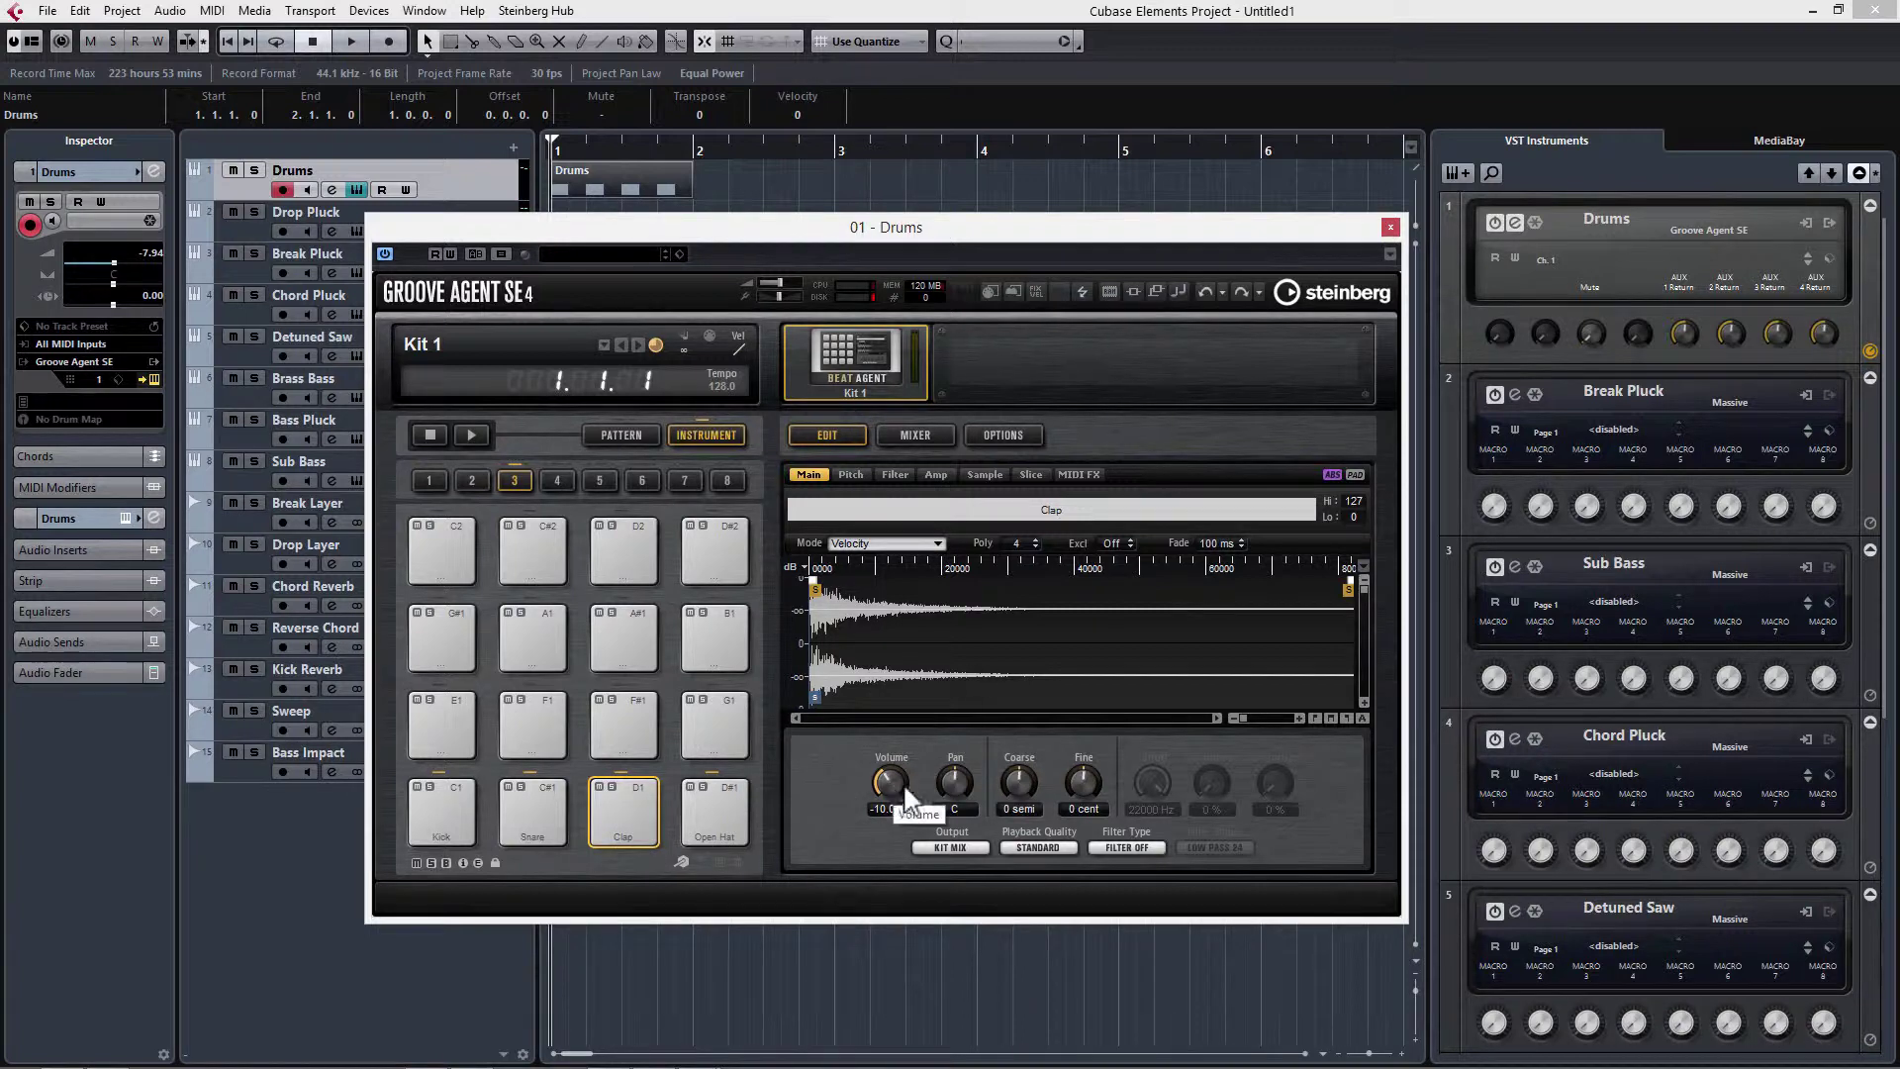
drag(895, 787, 905, 799)
key(space)
key(space)
key(space)
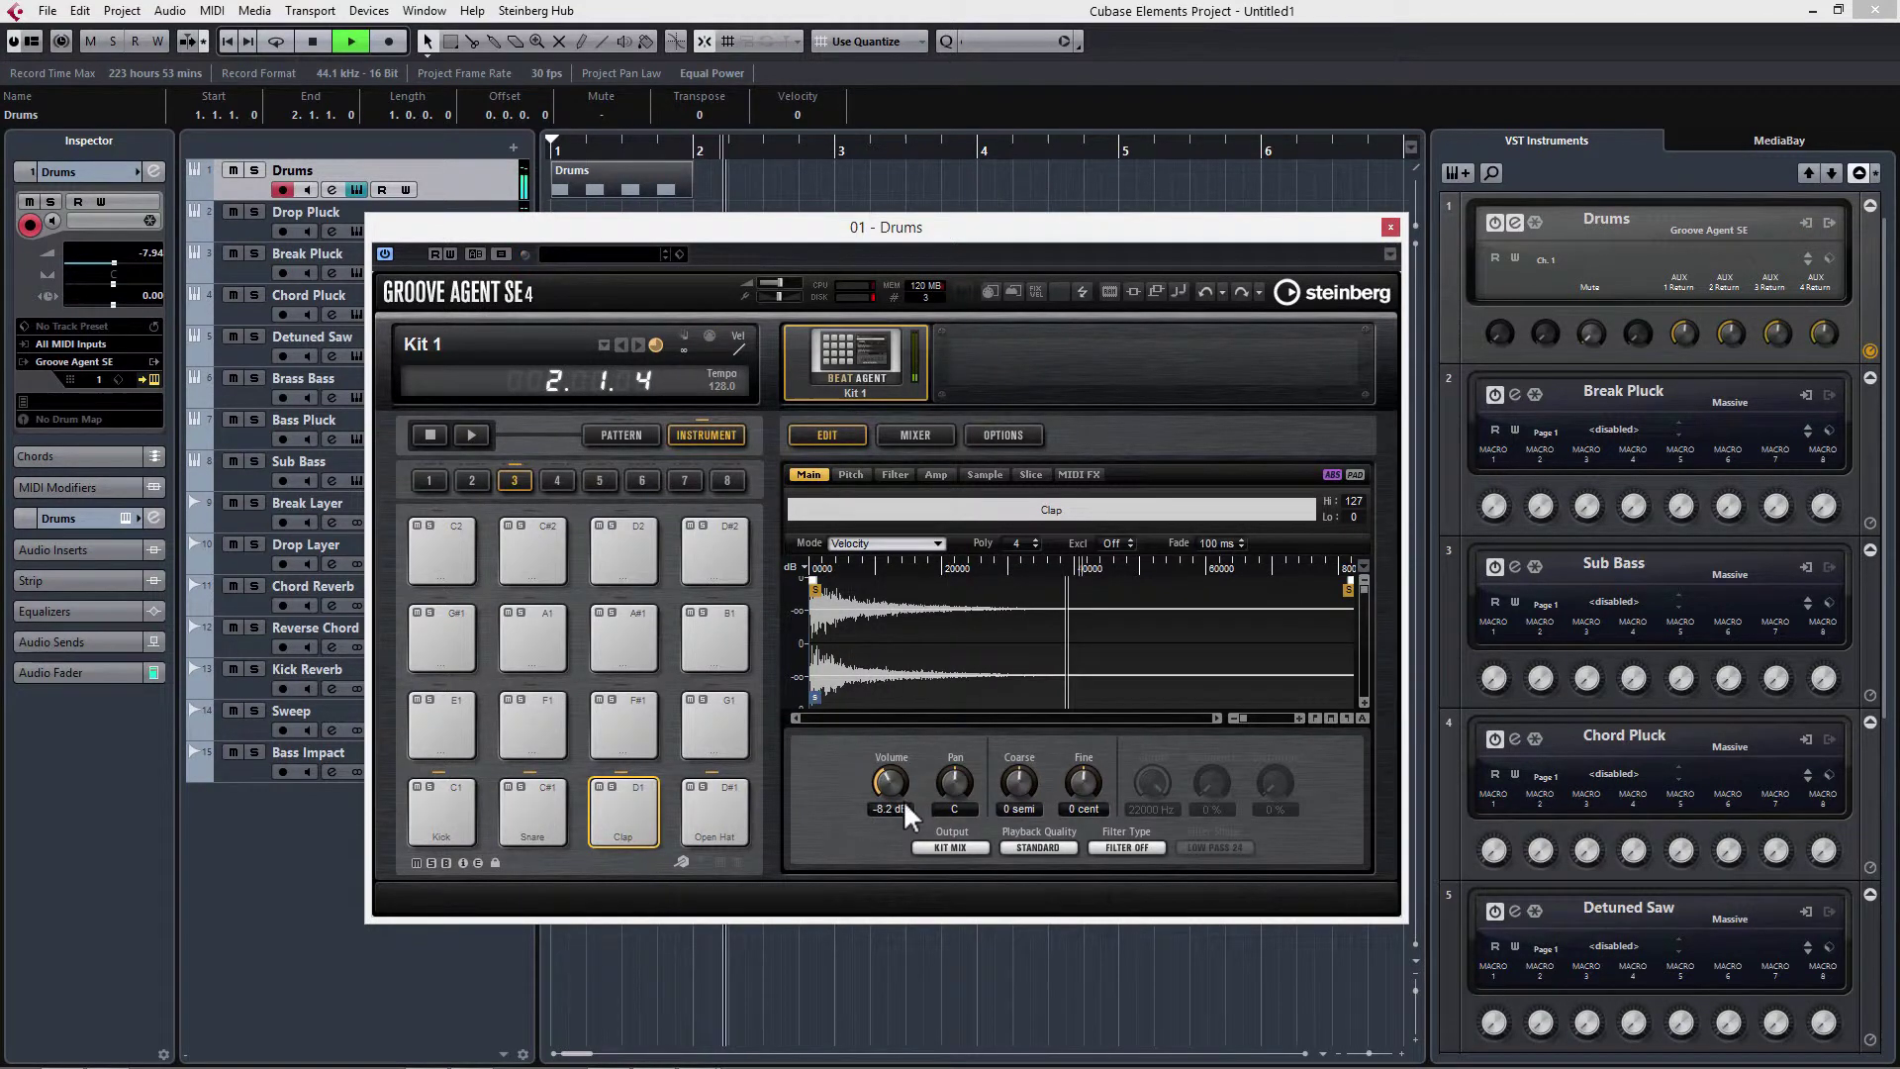
key(space)
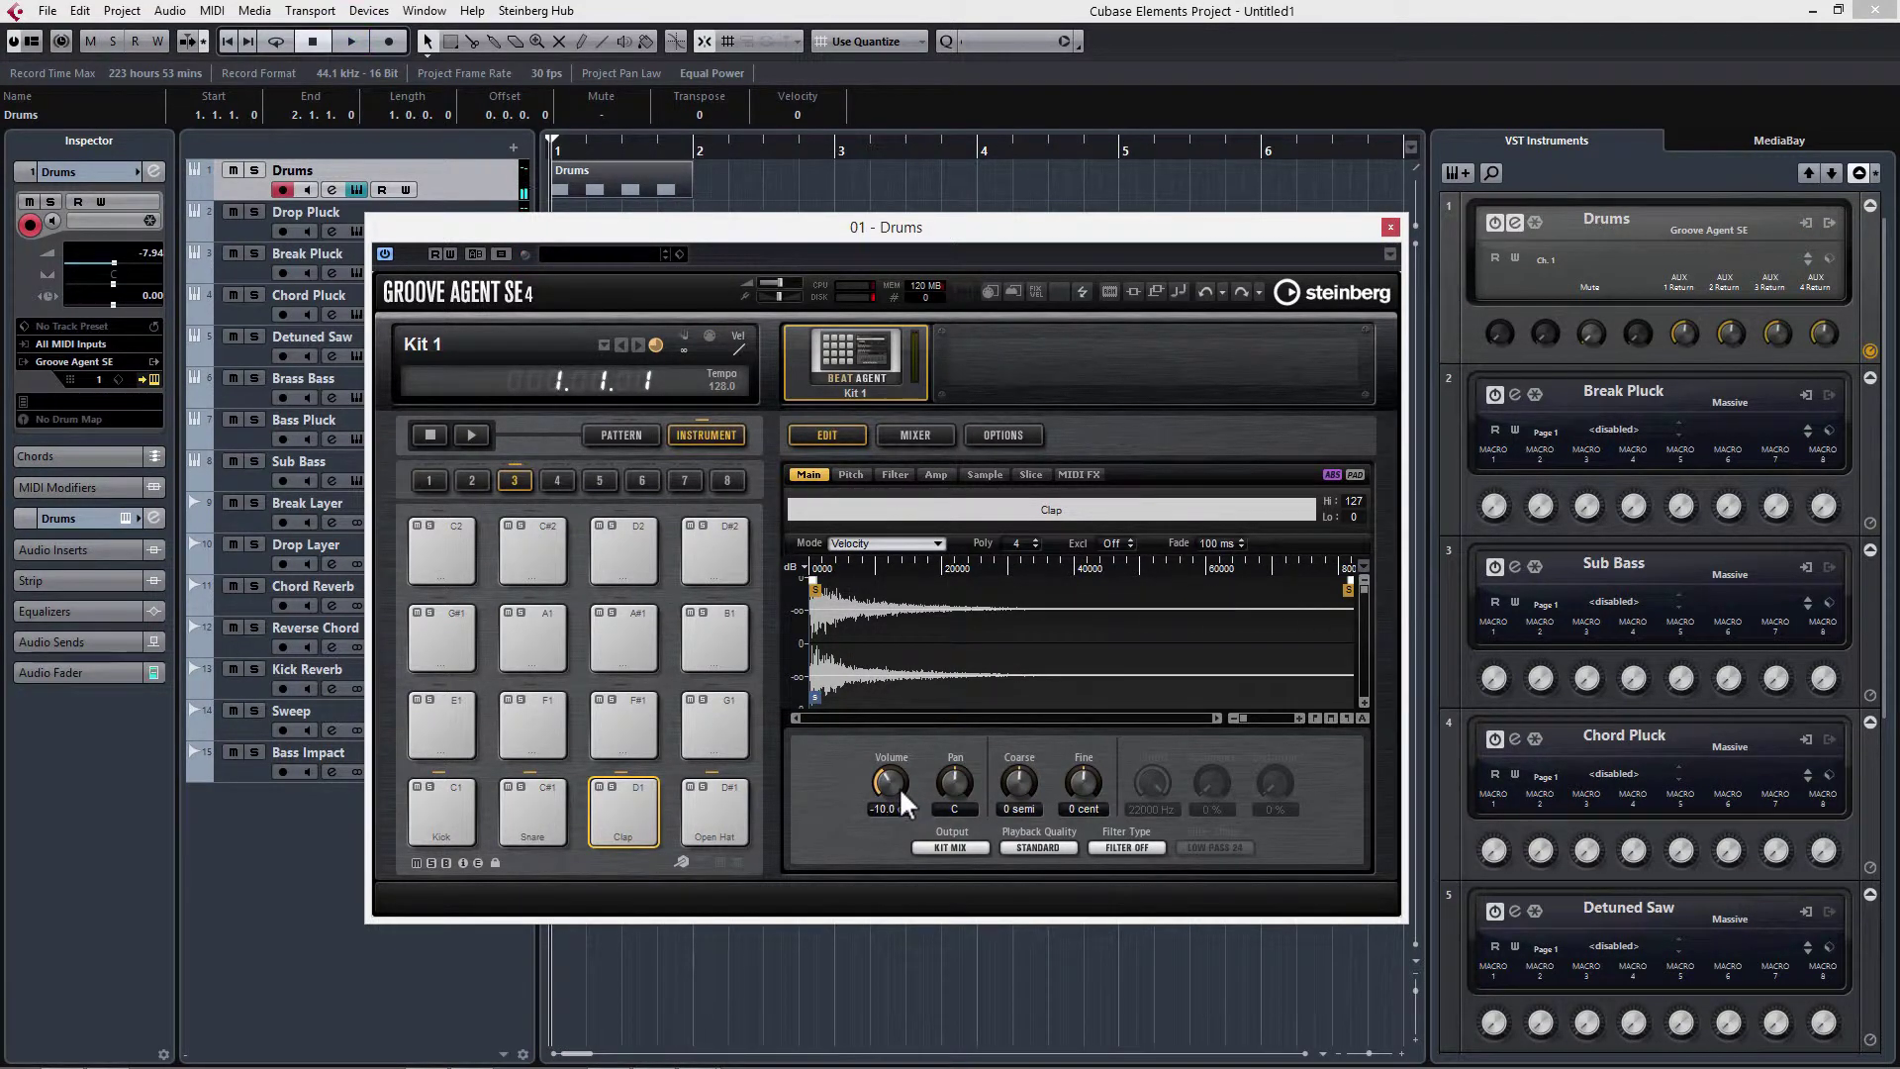
key(space)
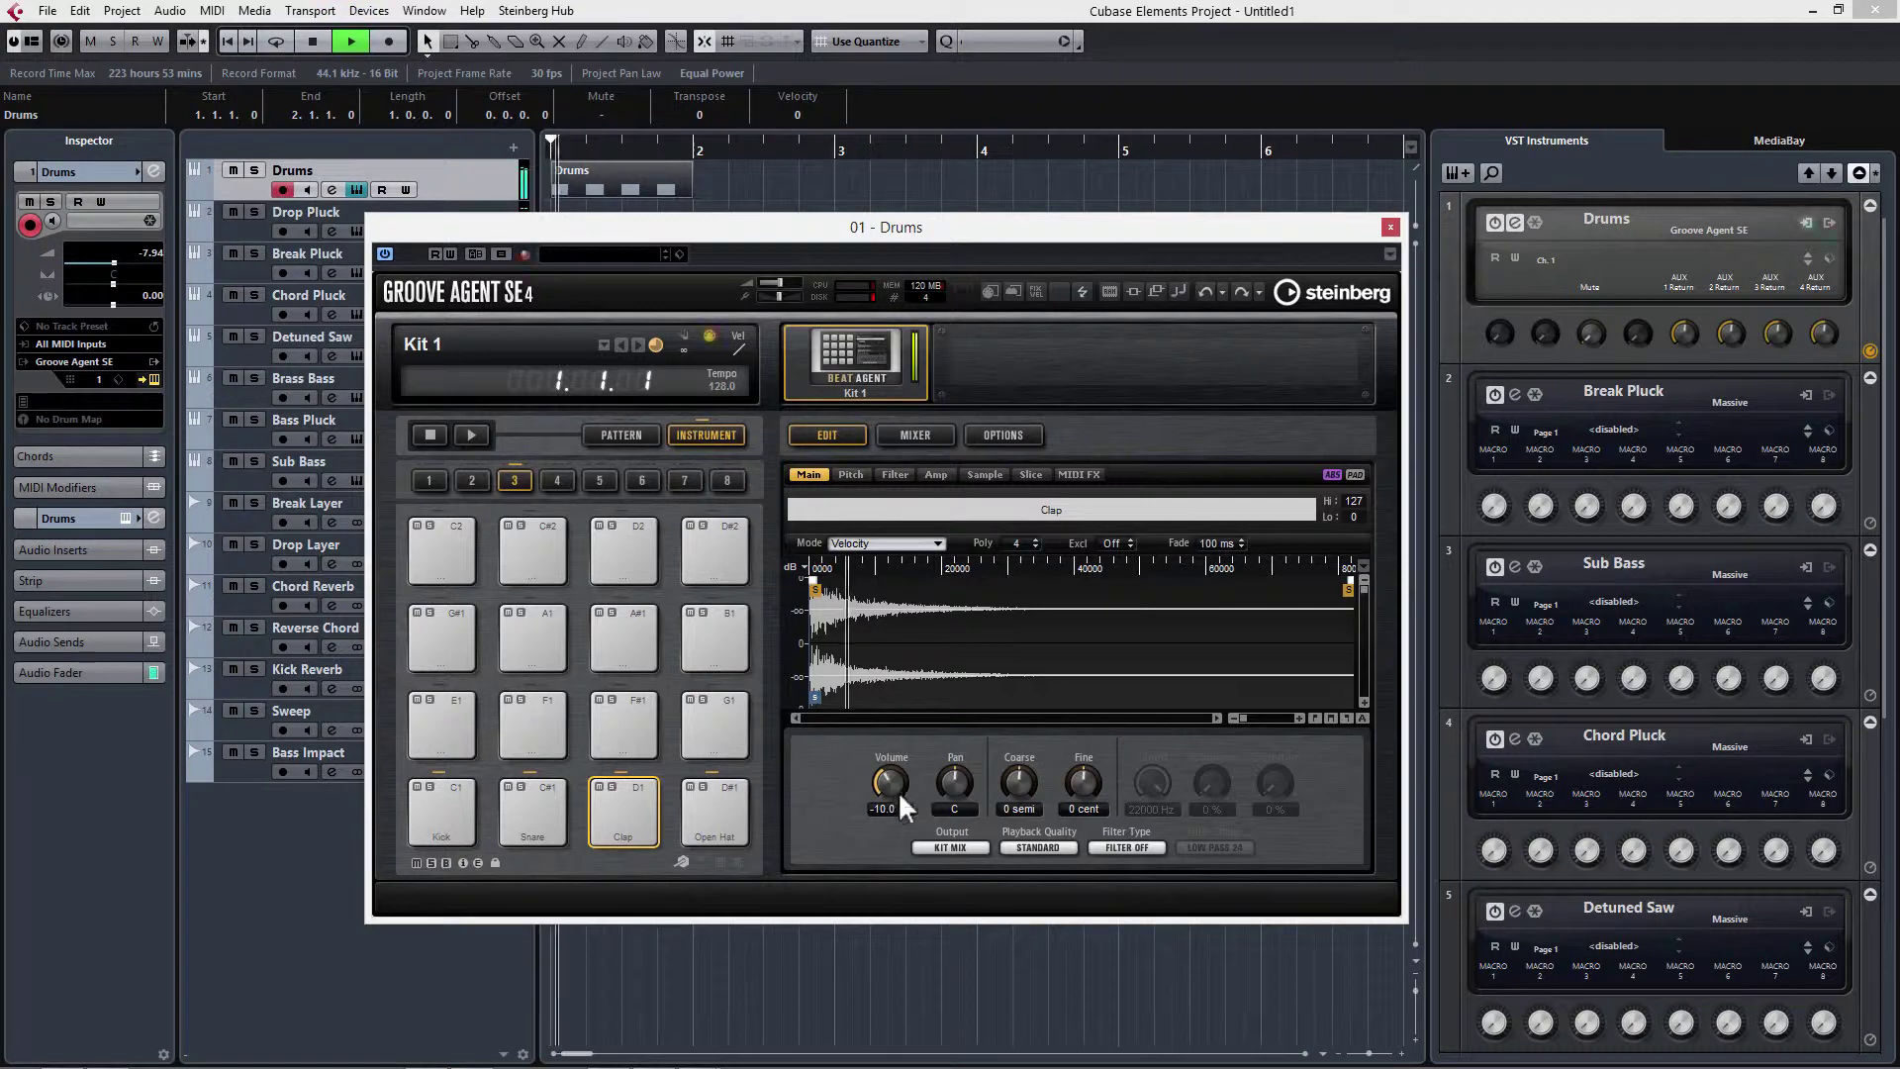
Set the Snare pad's volume to -4.4 dB, checking it during playback.
key(space)
click(540, 816)
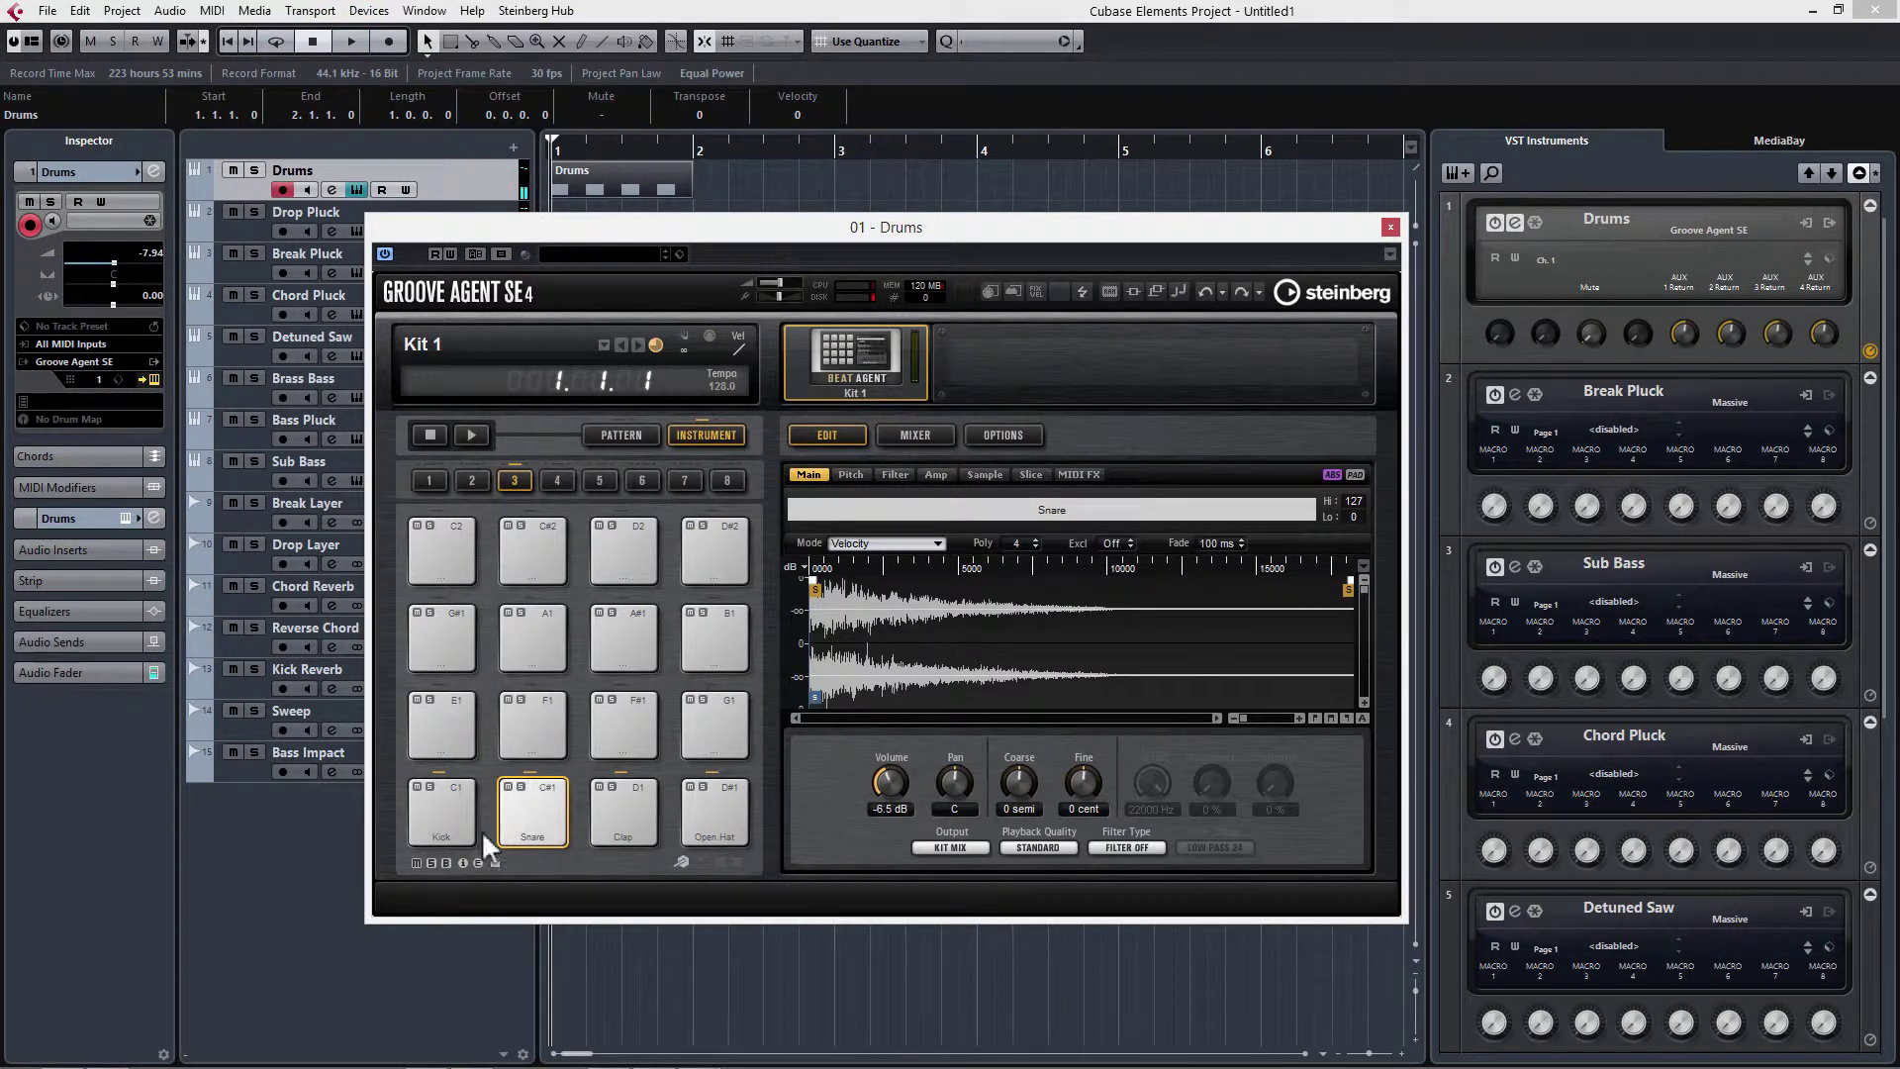
click(515, 802)
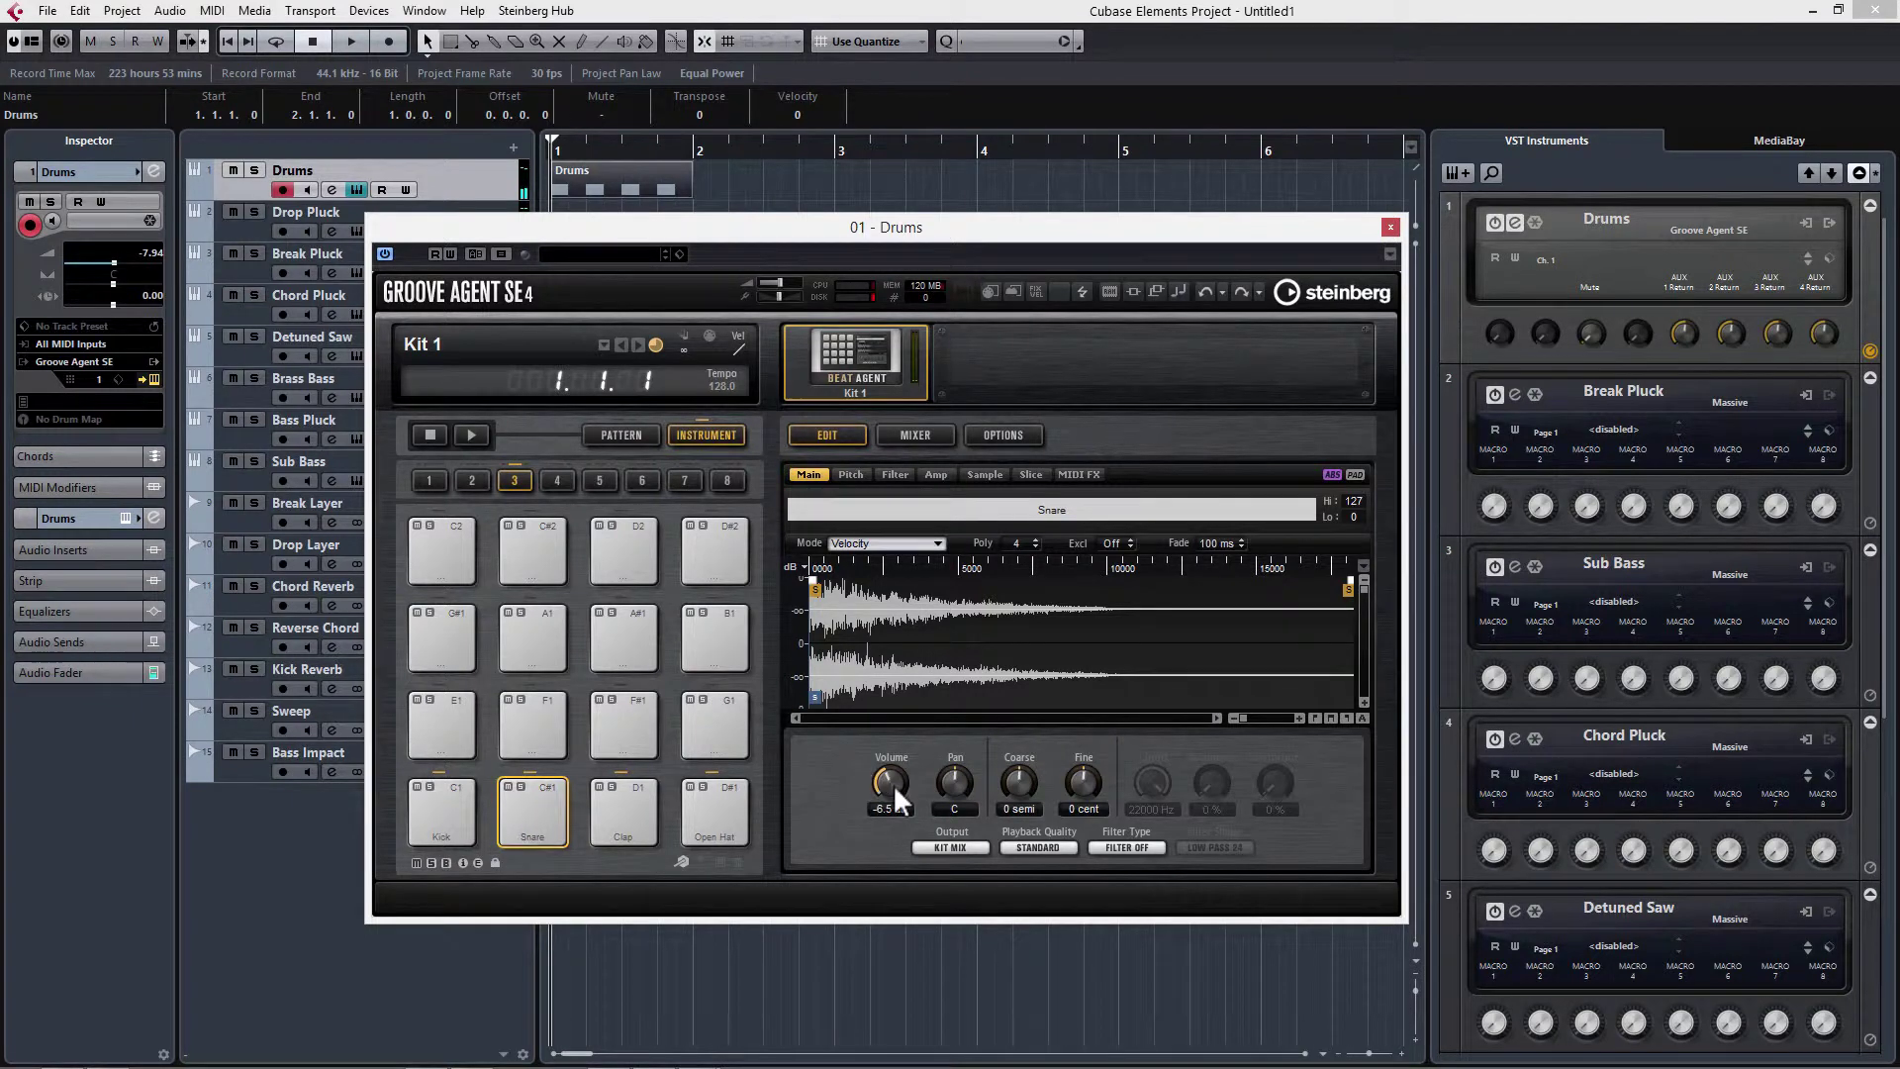
key(space)
drag(893, 783, 893, 780)
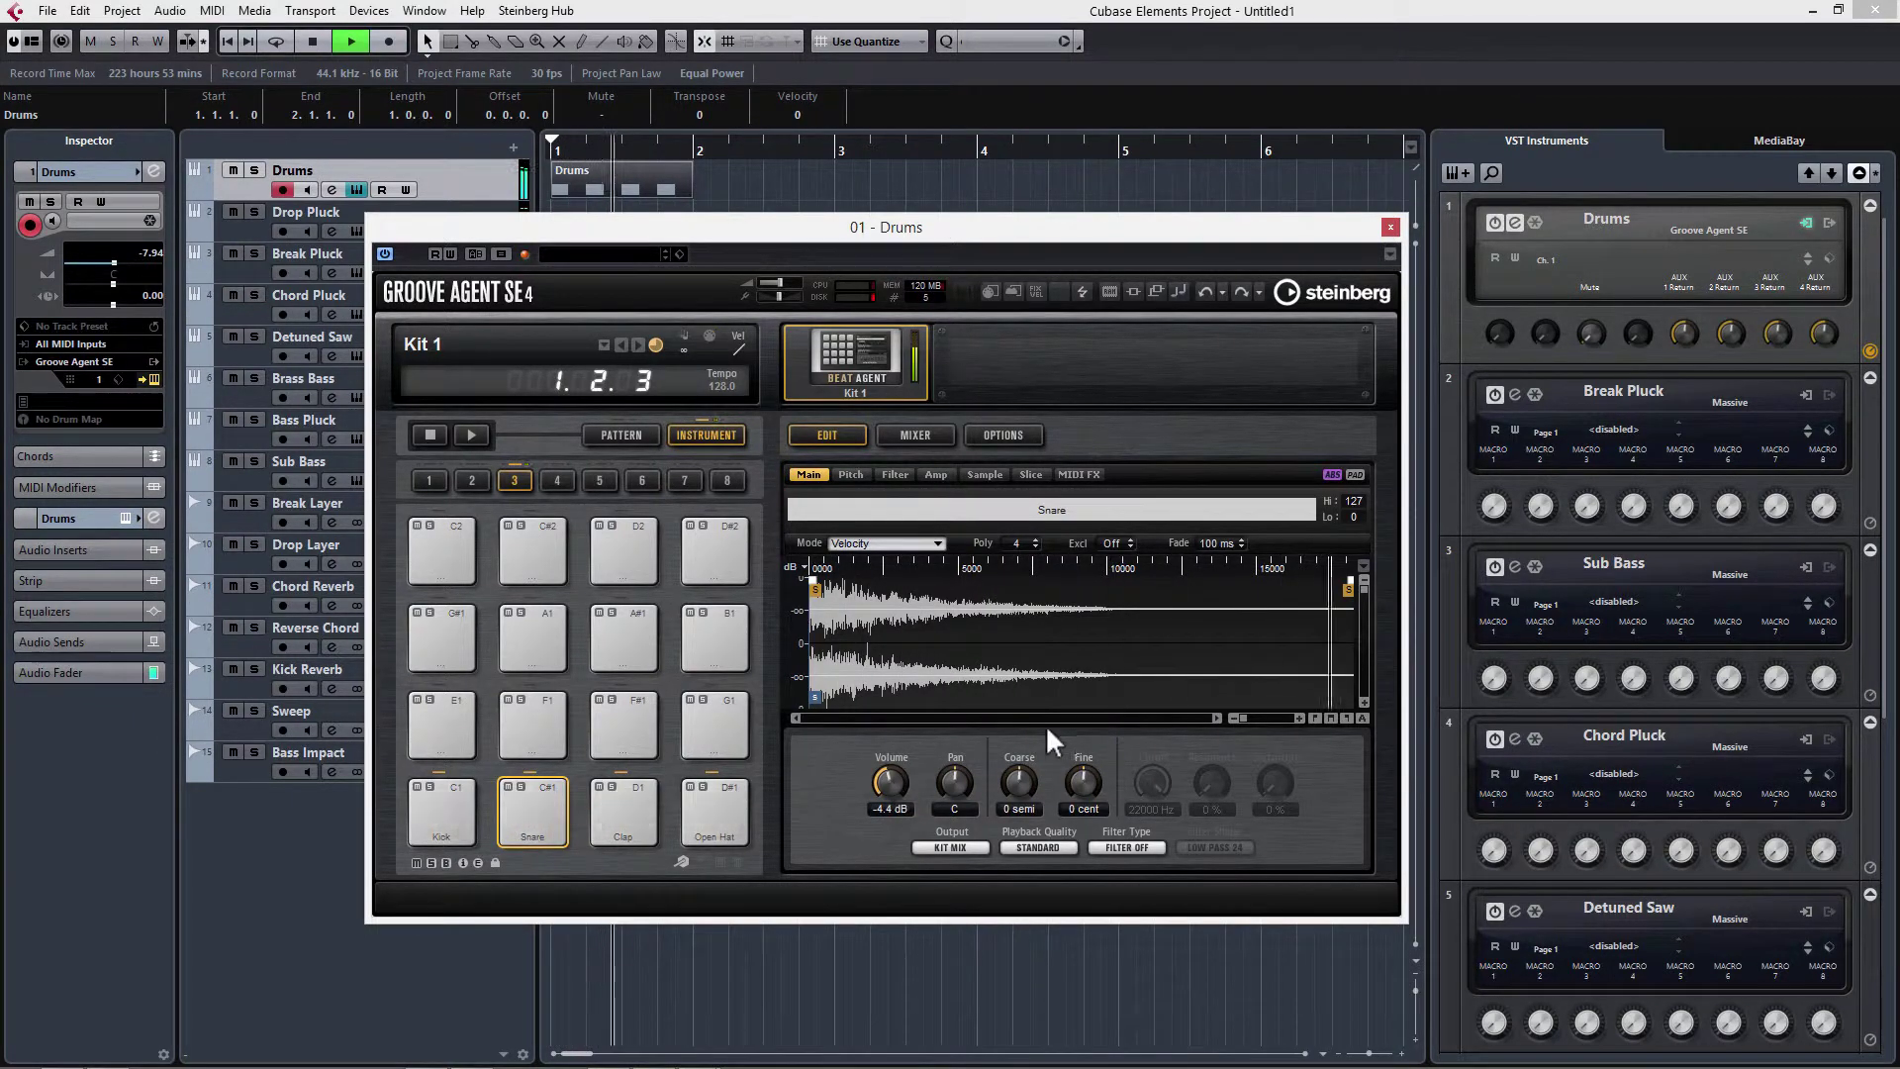
key(space)
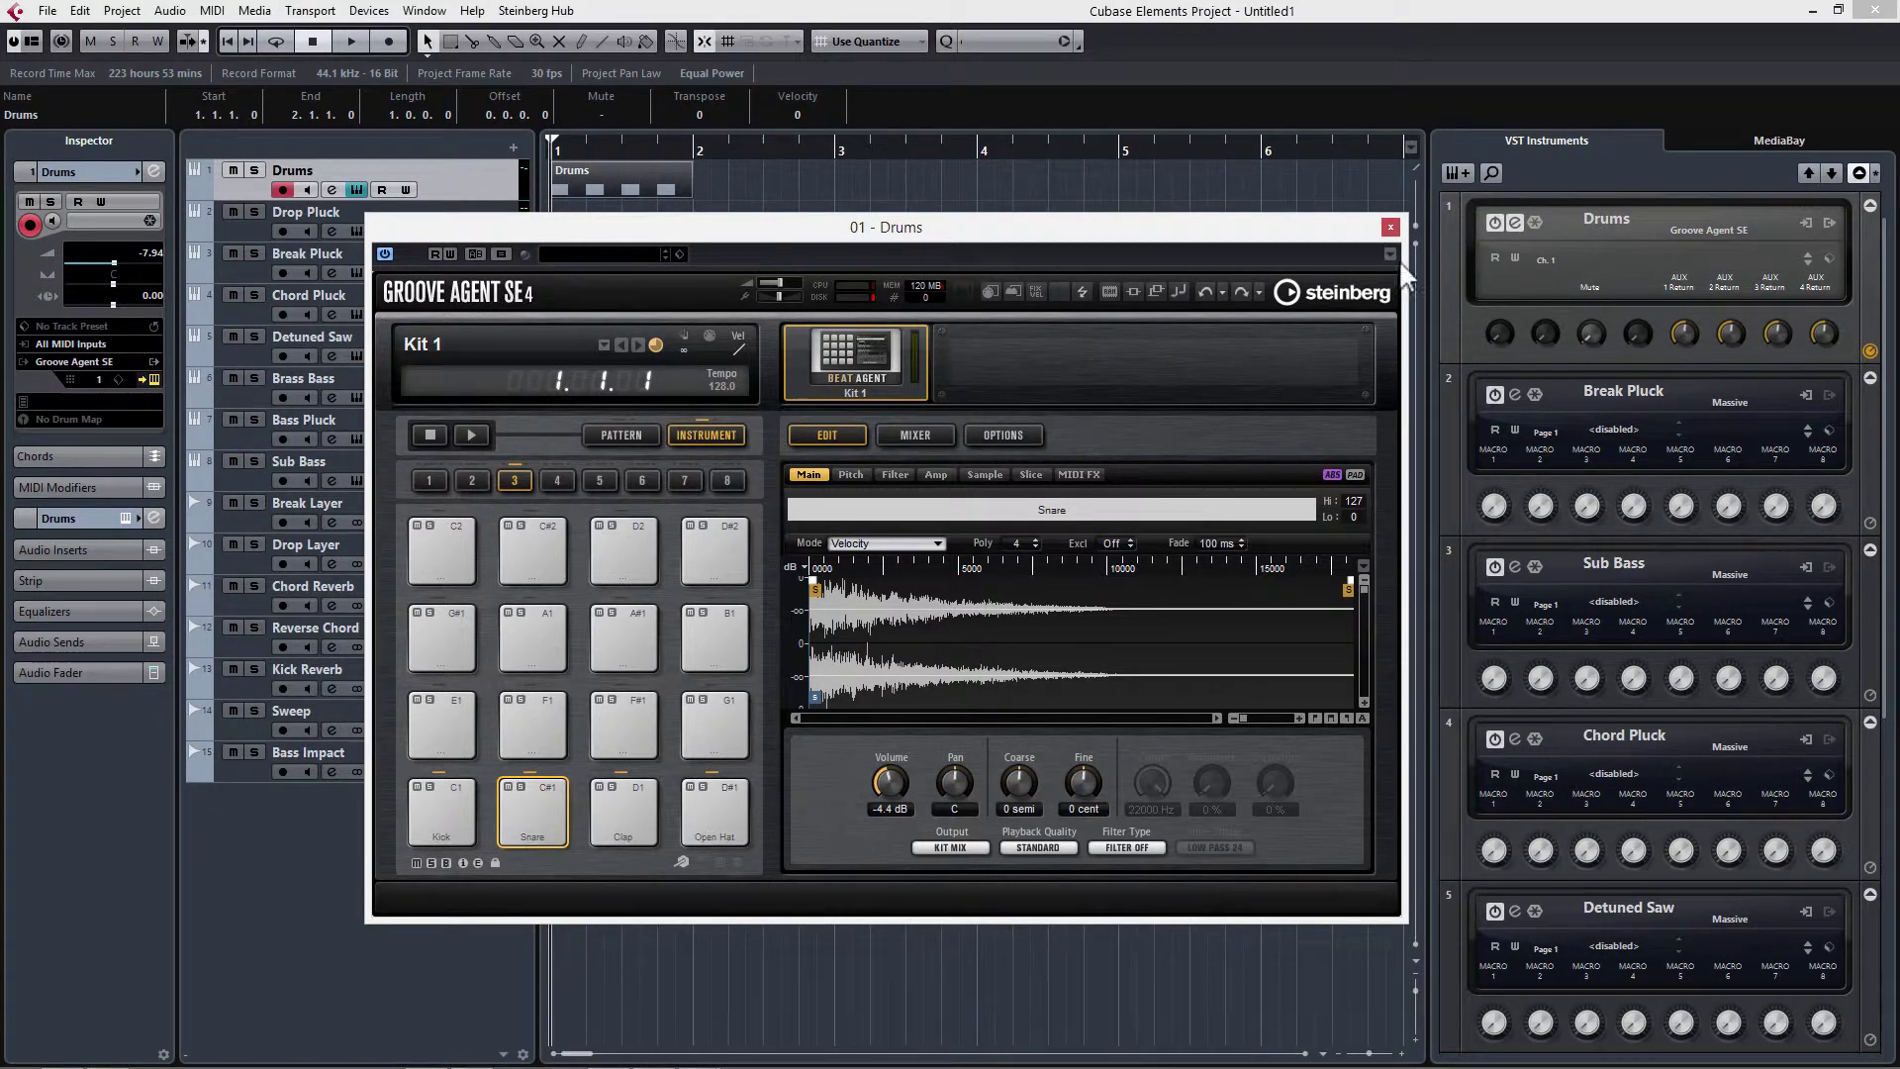
drag(1326, 236, 1314, 230)
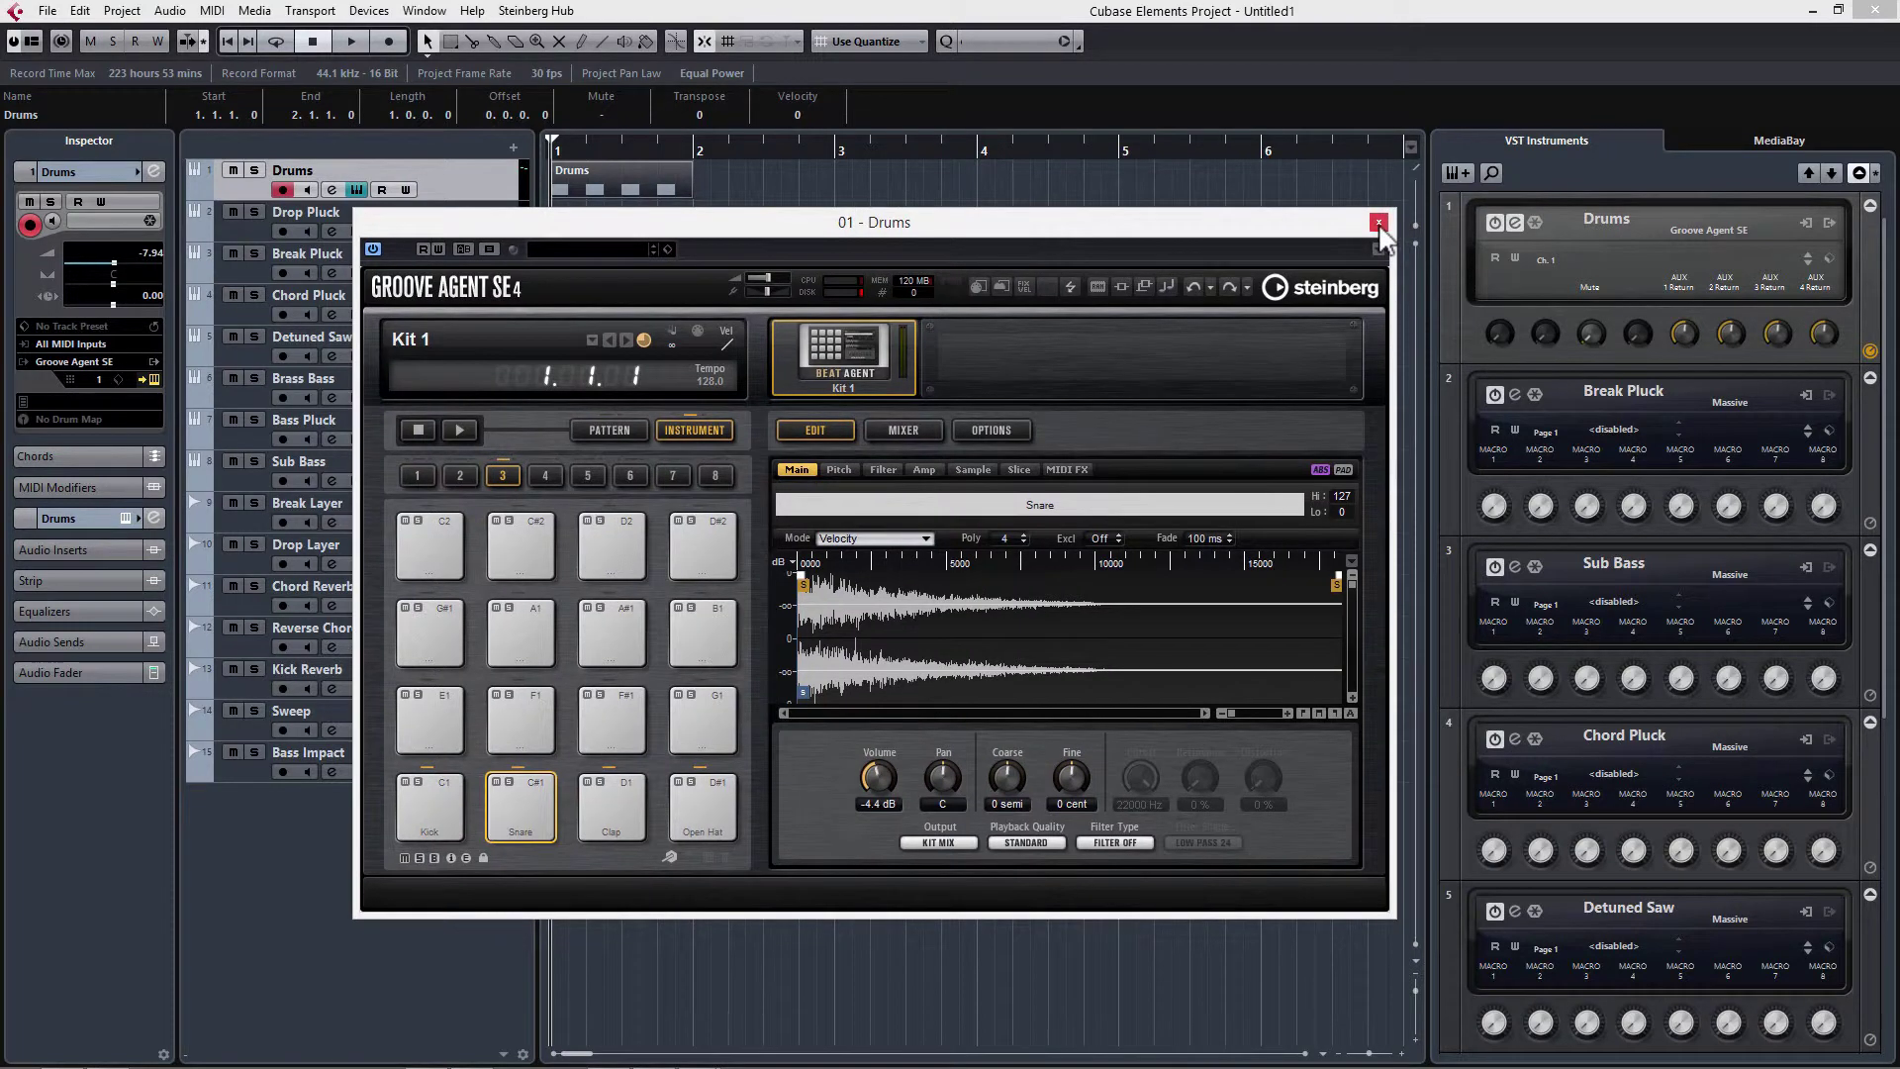
Duplicate the one-bar Drums part to four bars, then duplicate that block to reach bar 16.
click(1378, 224)
key(g)
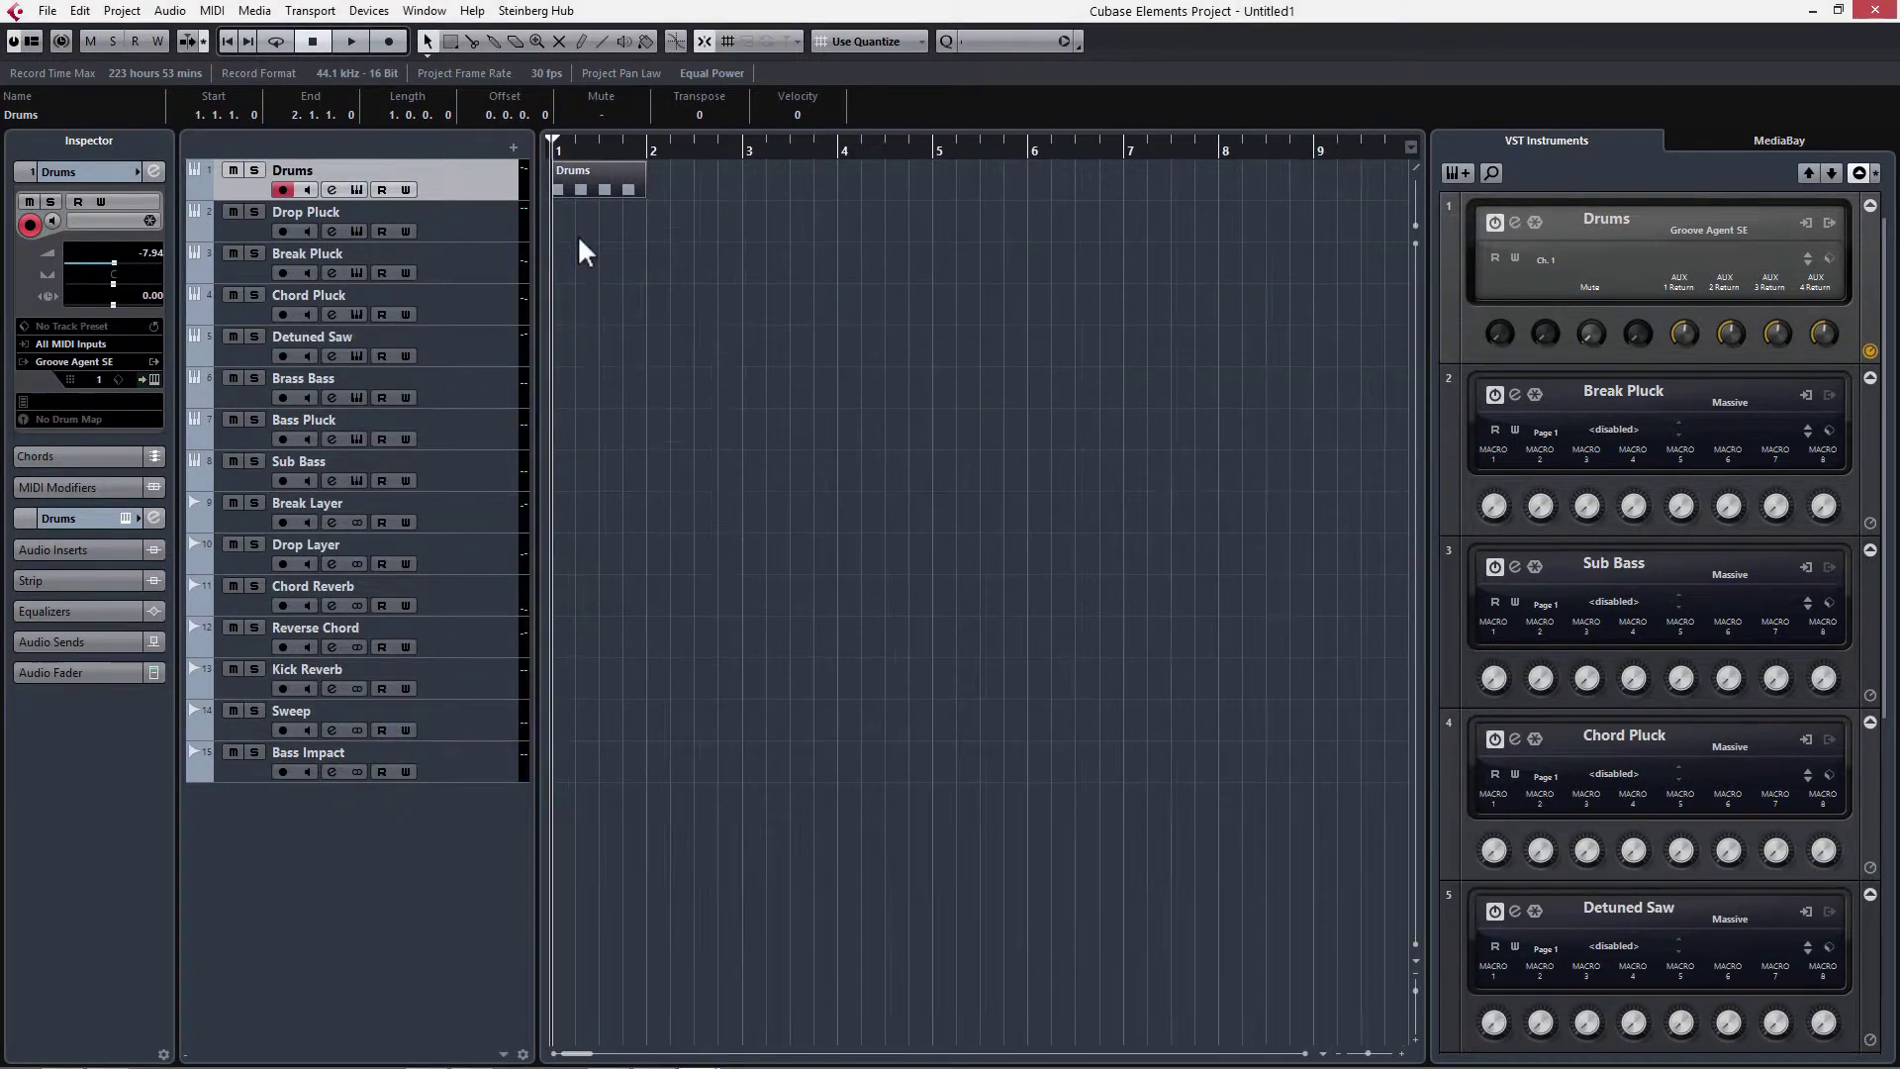
key(g)
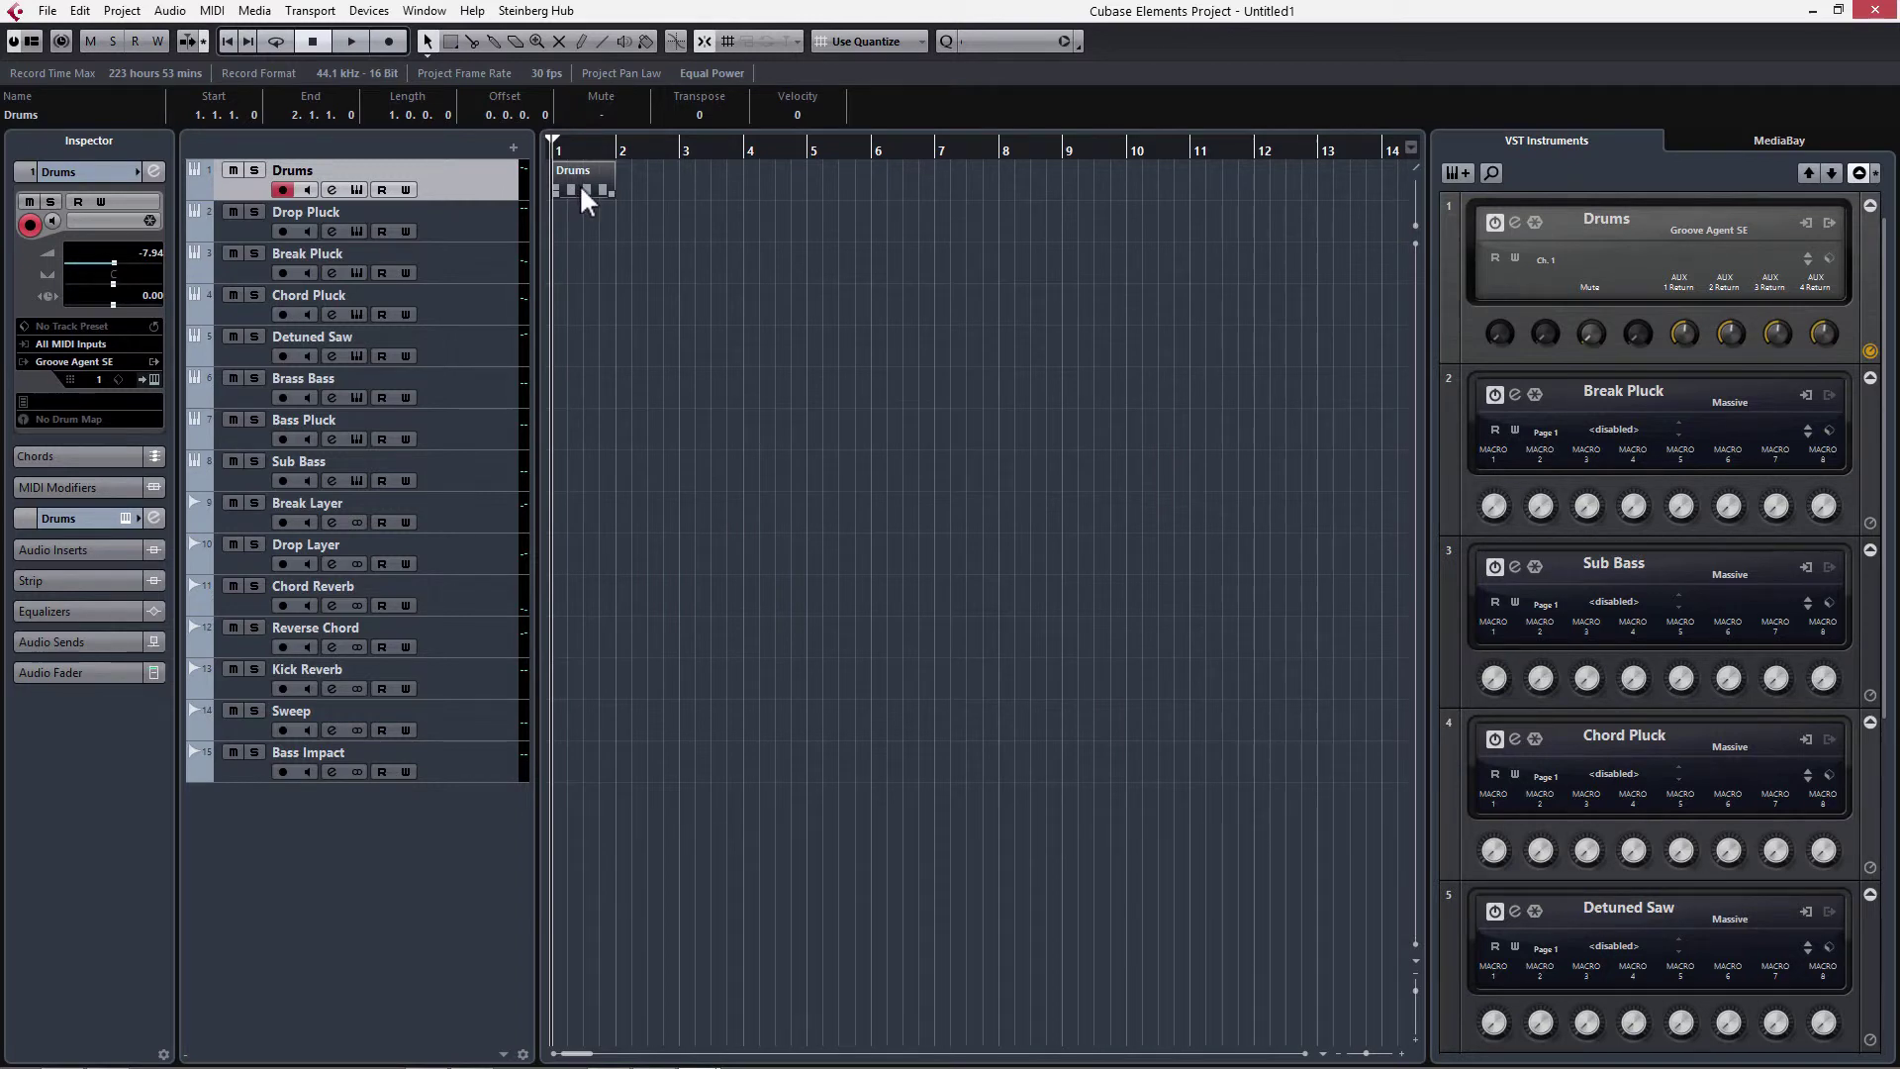
key(ctrl+d)
key(ctrl+d)
key(ctrl+d)
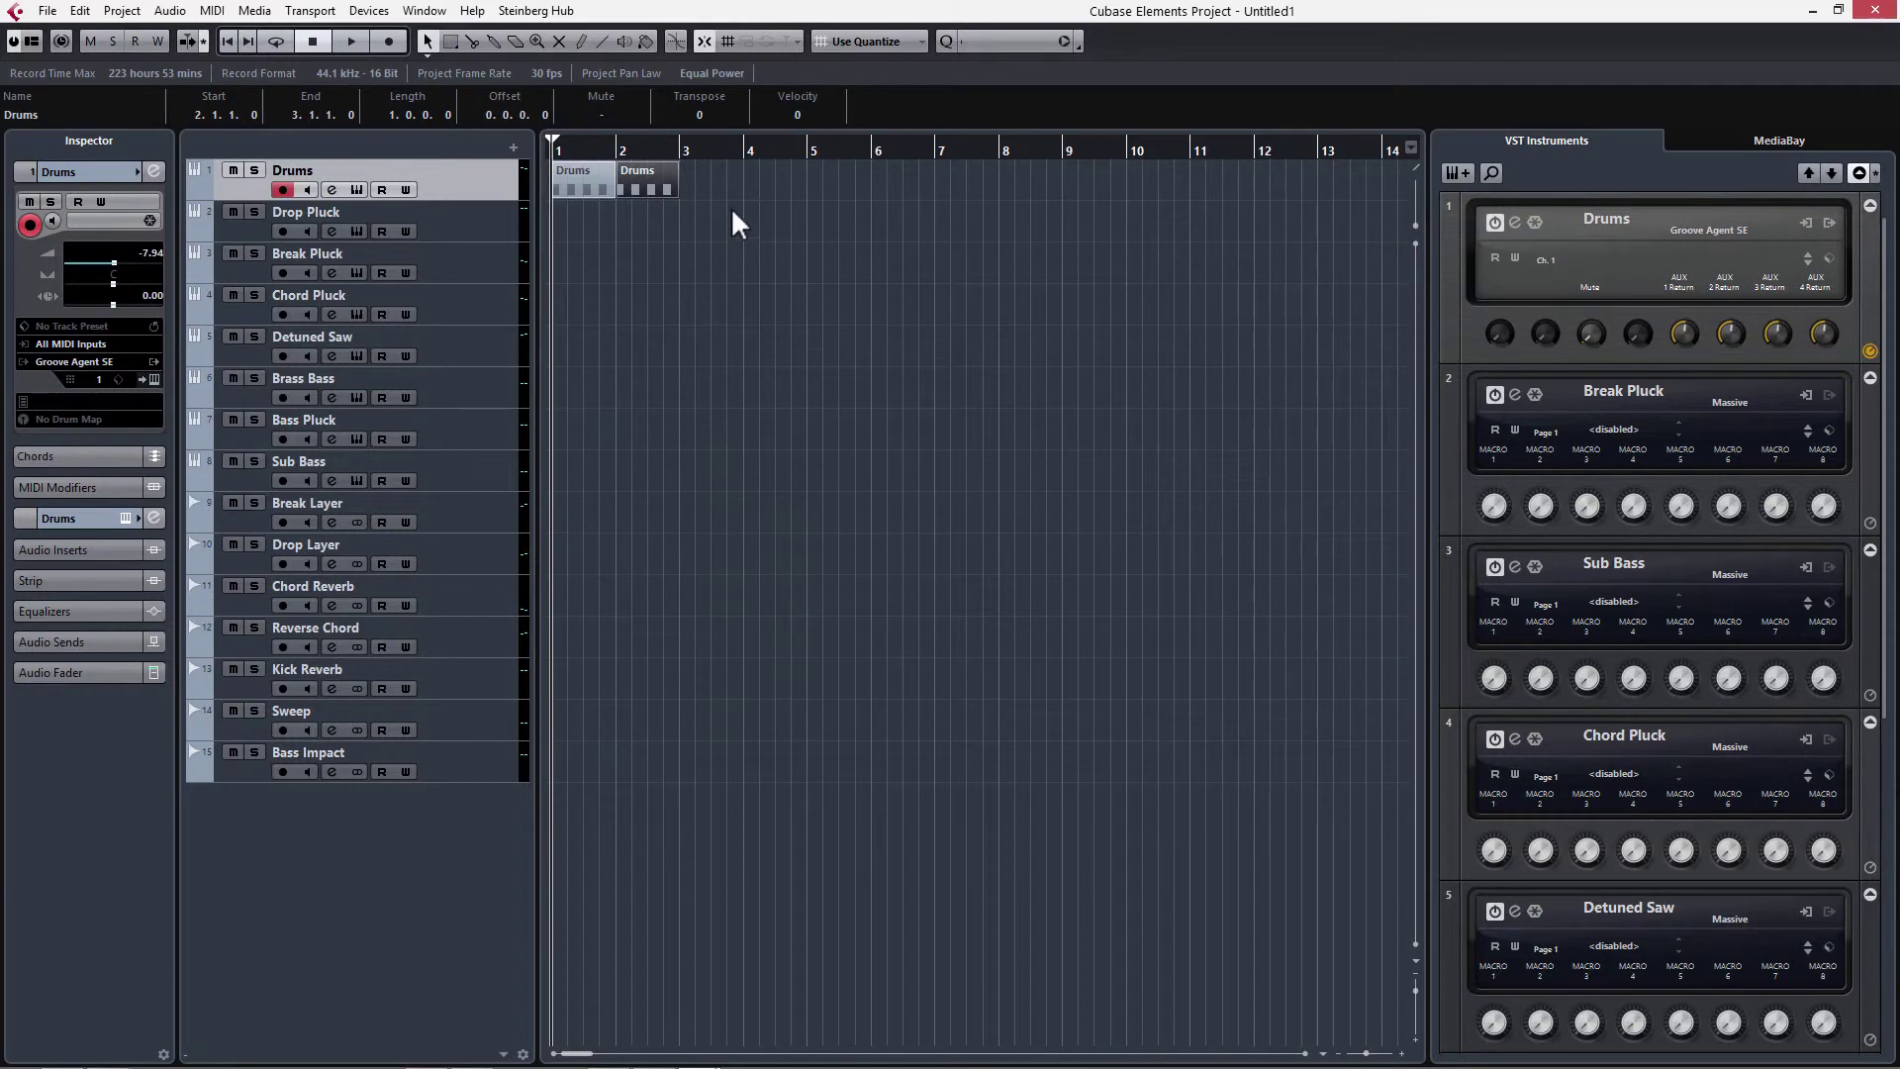
click(891, 177)
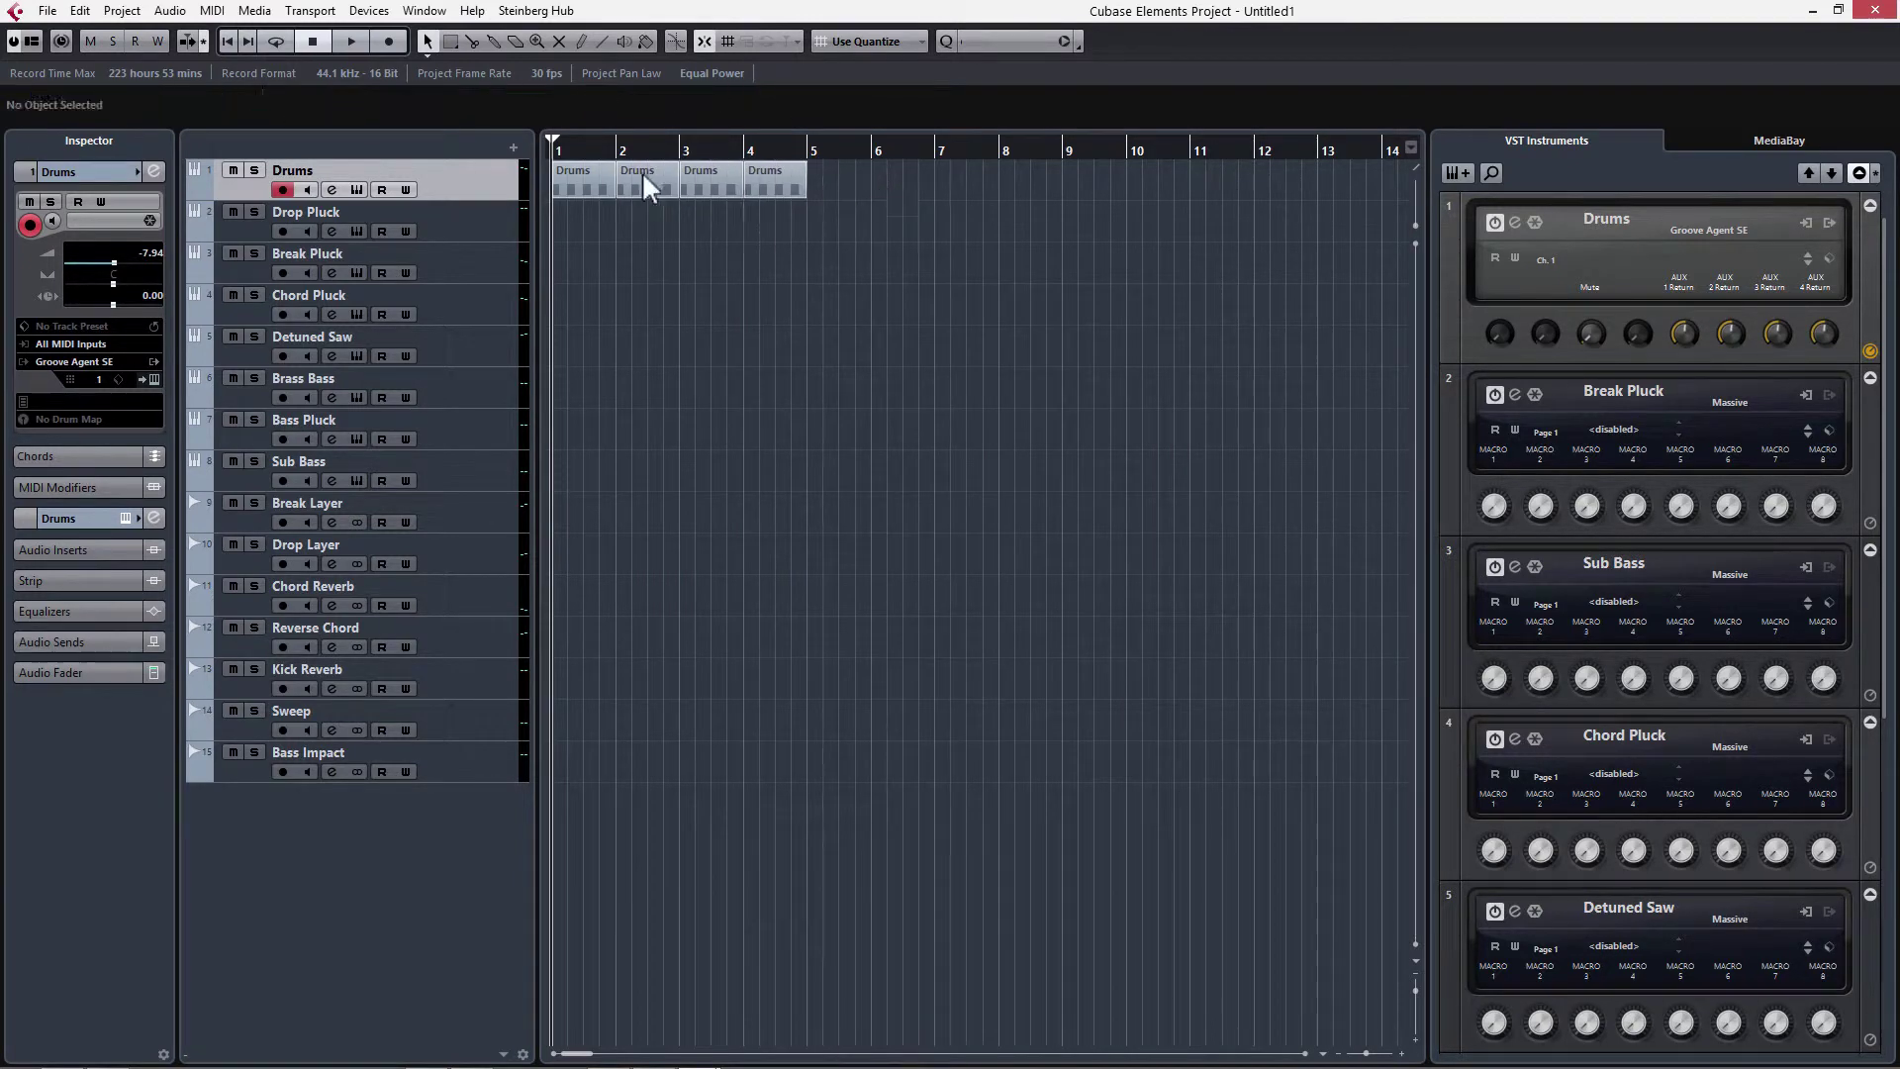
click(575, 182)
key(ctrl+a)
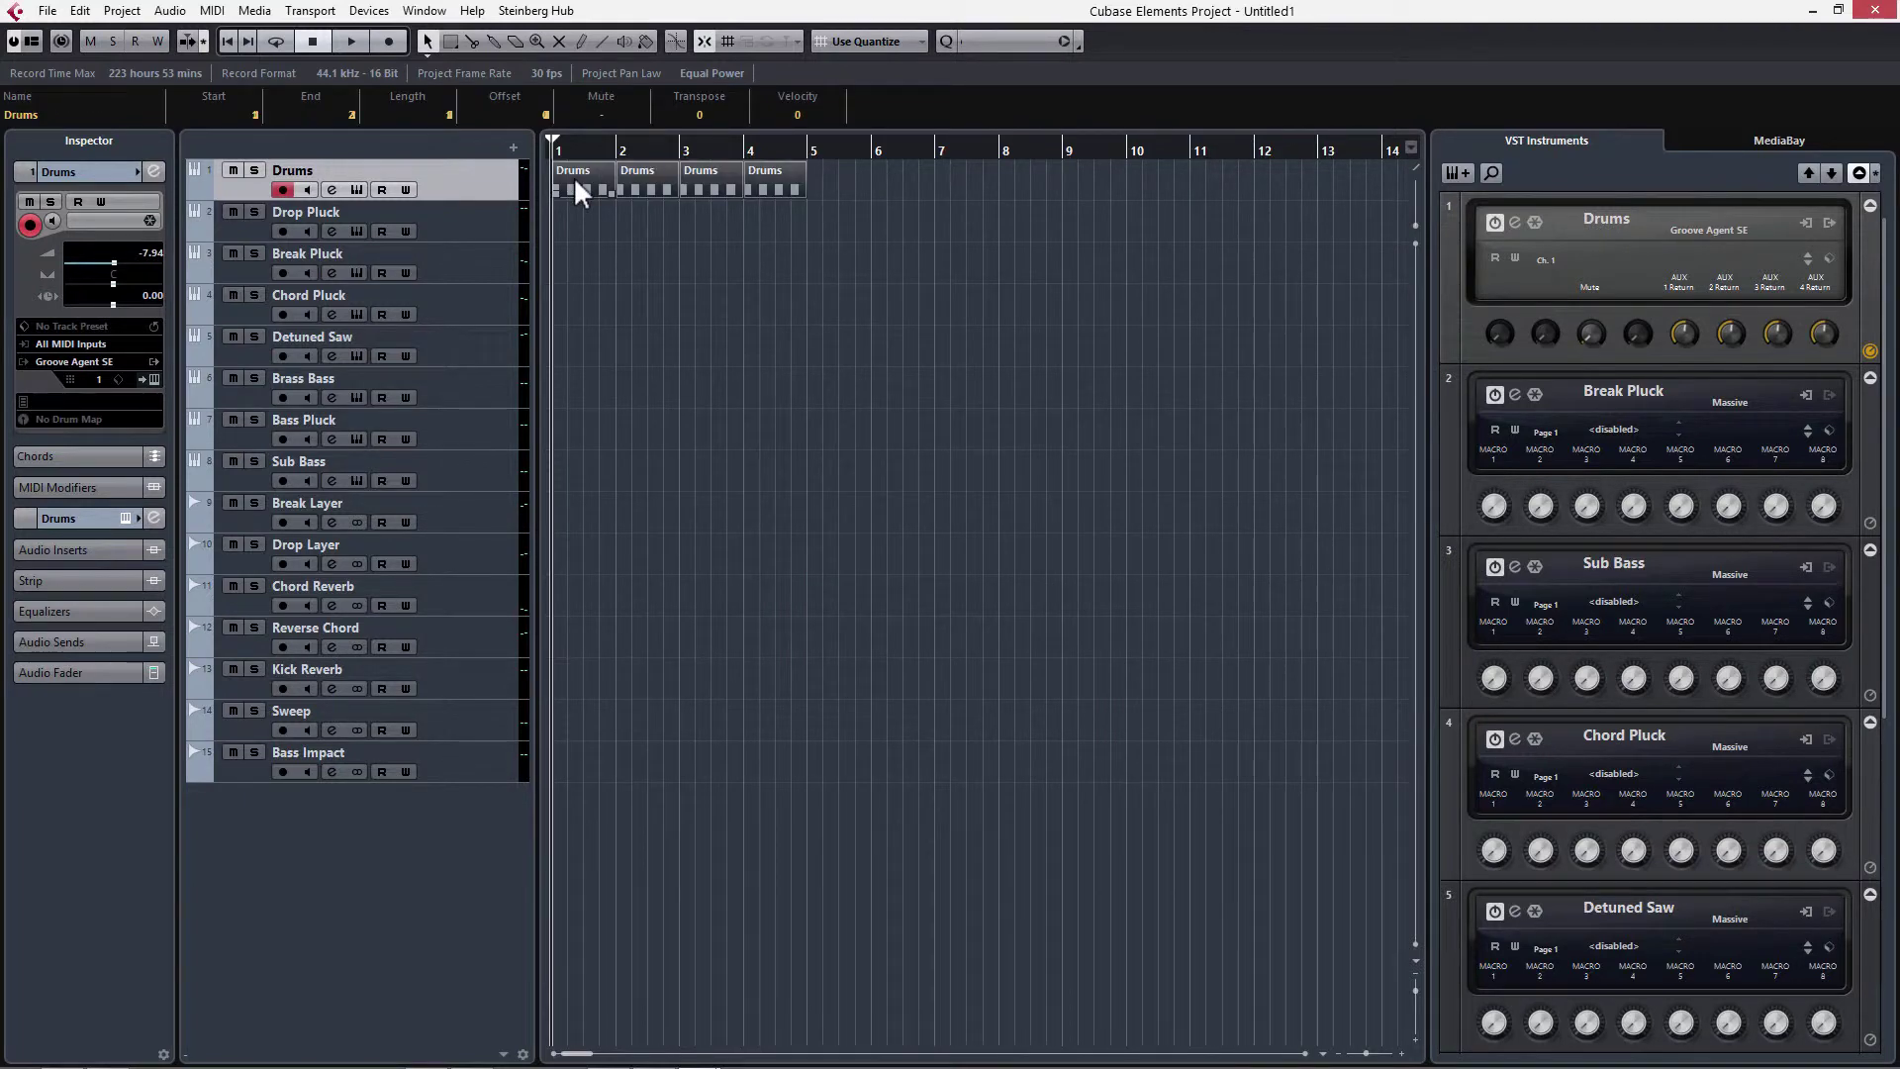
key(ctrl+d)
key(ctrl+d)
key(ctrl+d)
key(g)
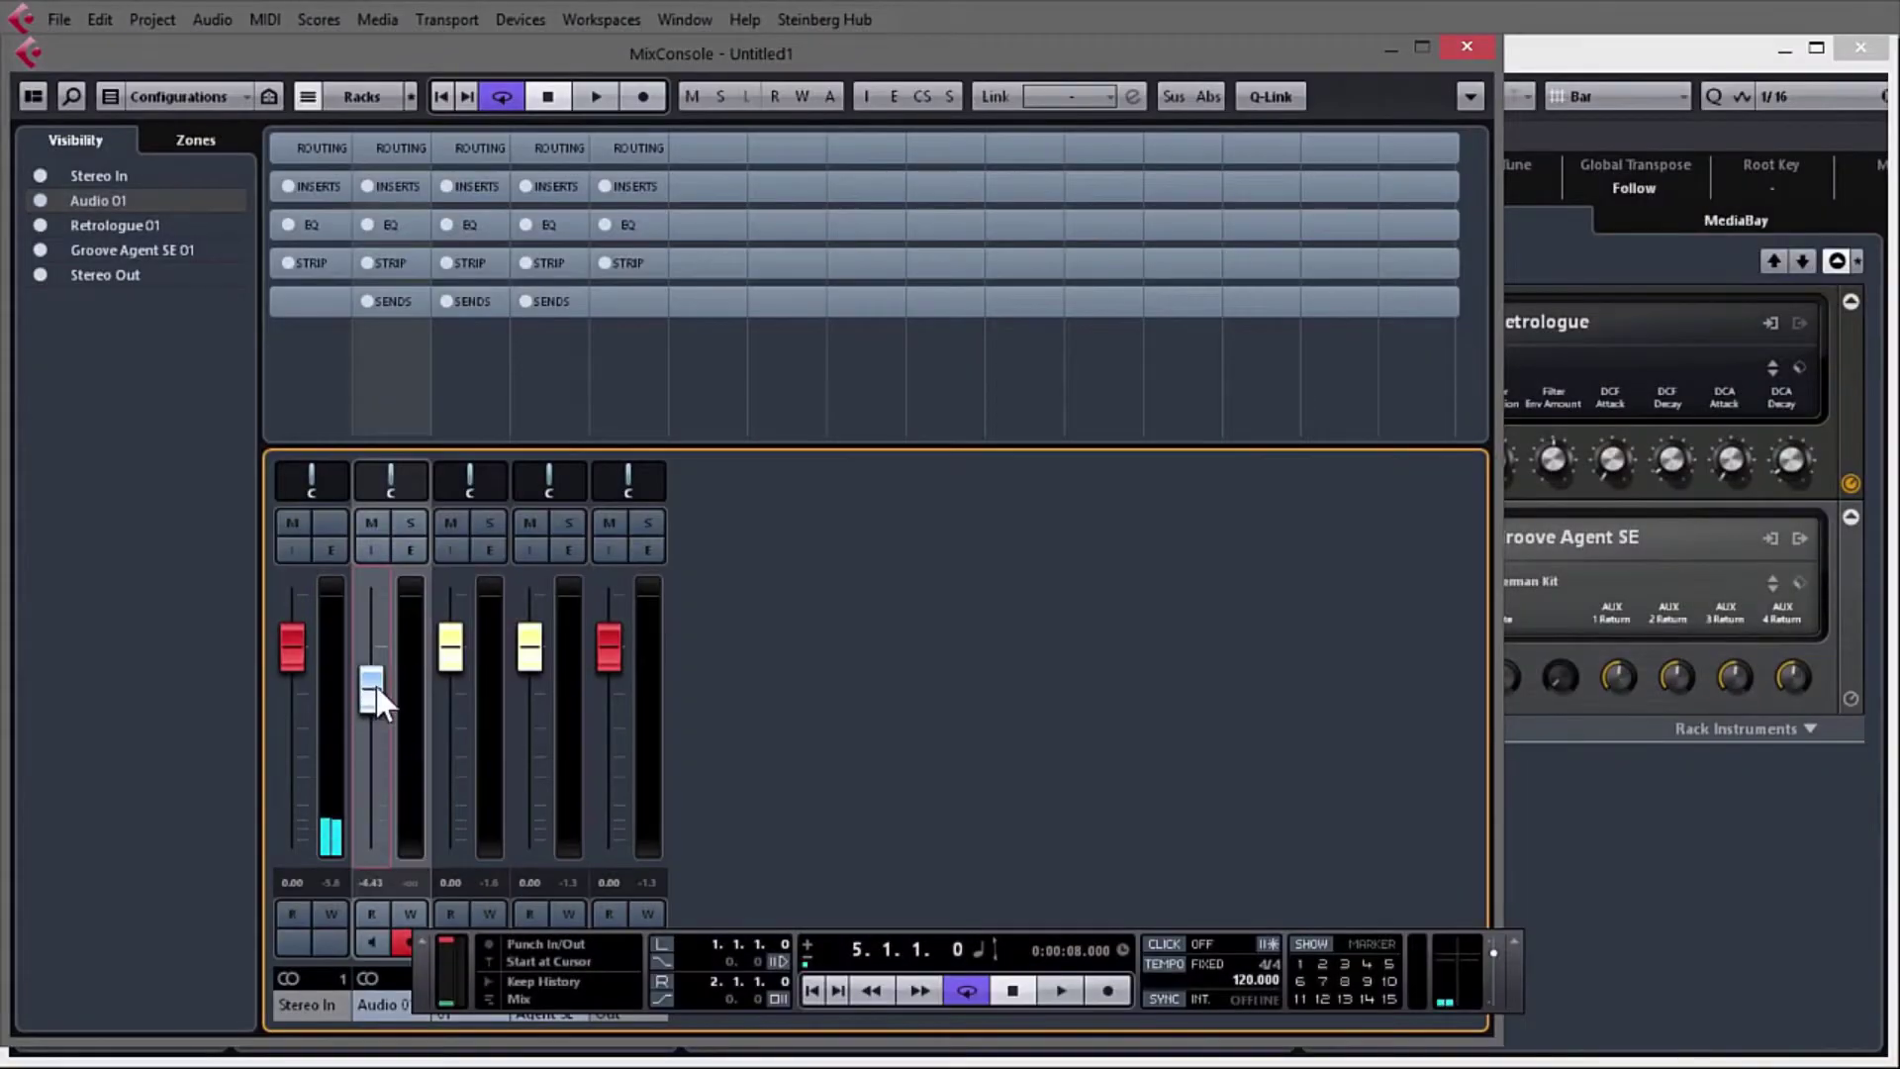
Lower the MixConsole channel fader to about -4.43 dB.
mouse_move(450, 650)
mouse_down()
mouse_move(453, 705)
mouse_move(453, 678)
mouse_up()
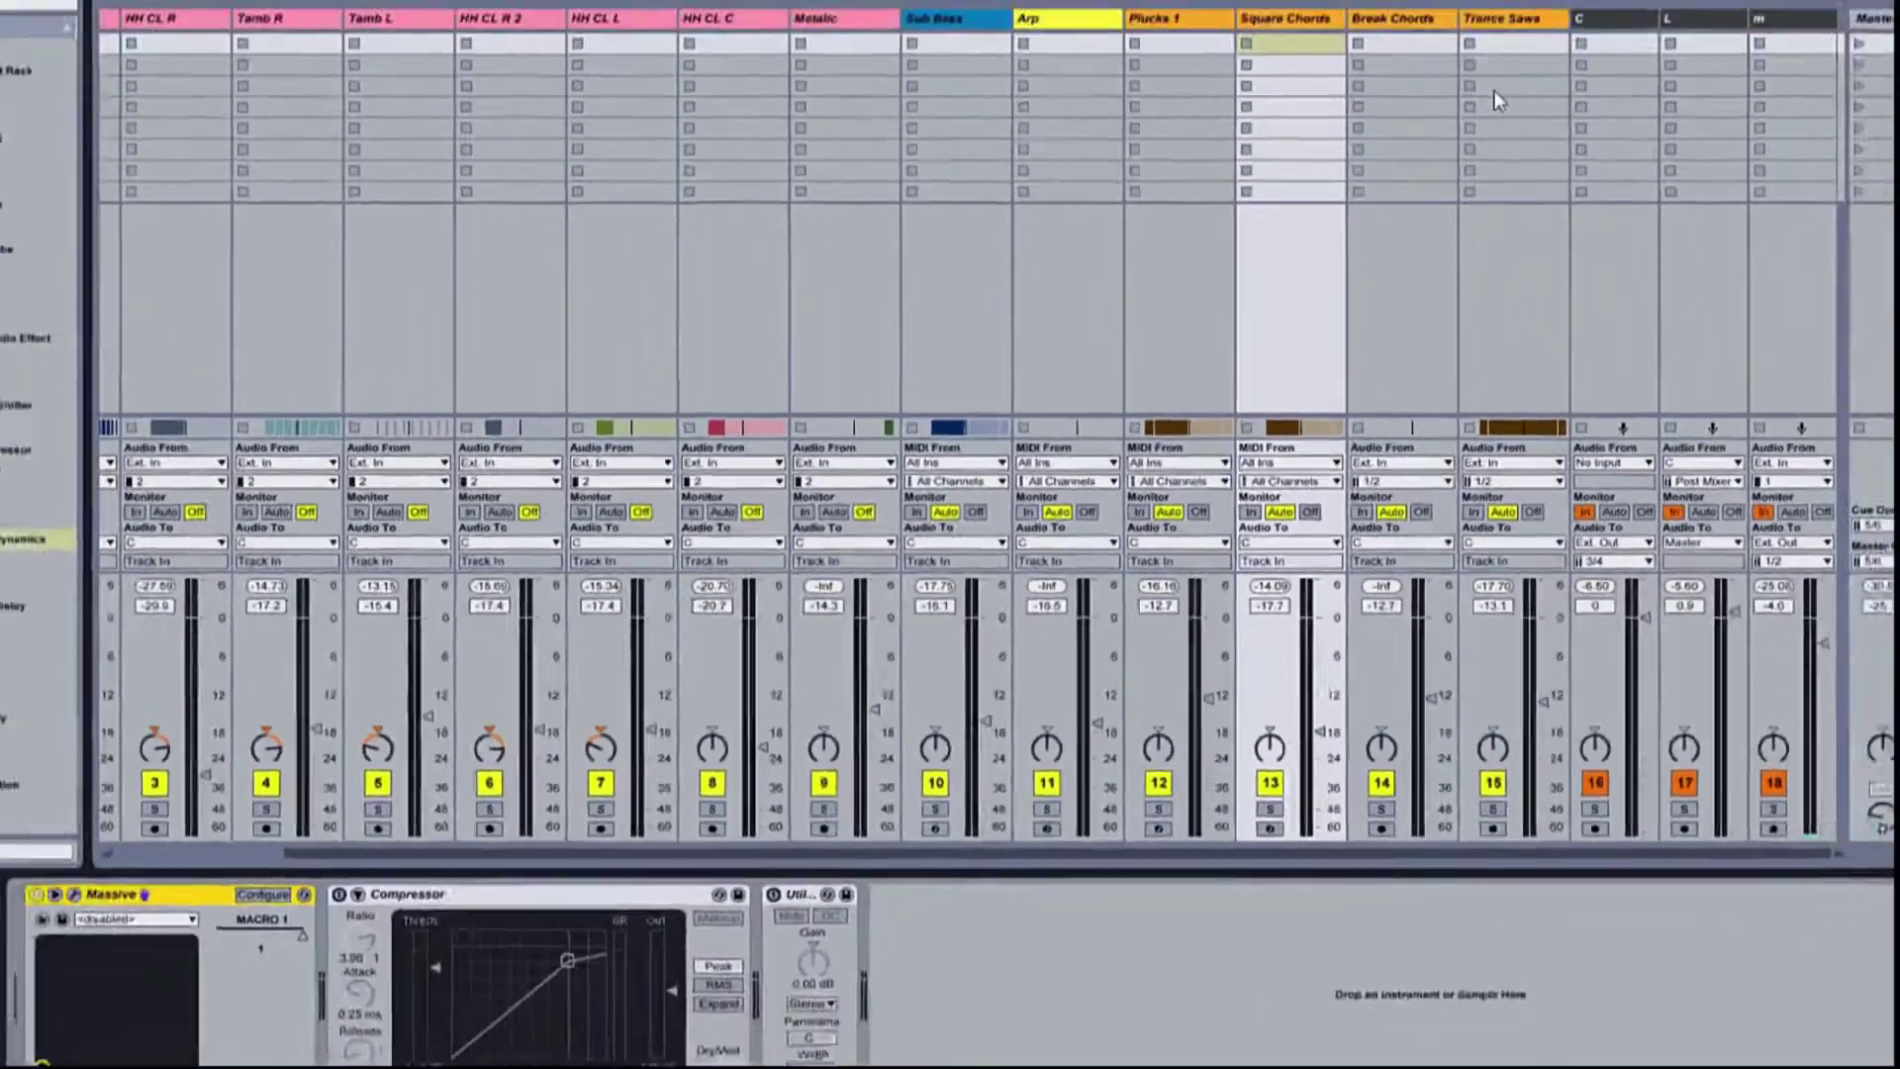
Switch to Arrangement view and open the Sylenth1 plug-in editor on the first track.
key(Tab)
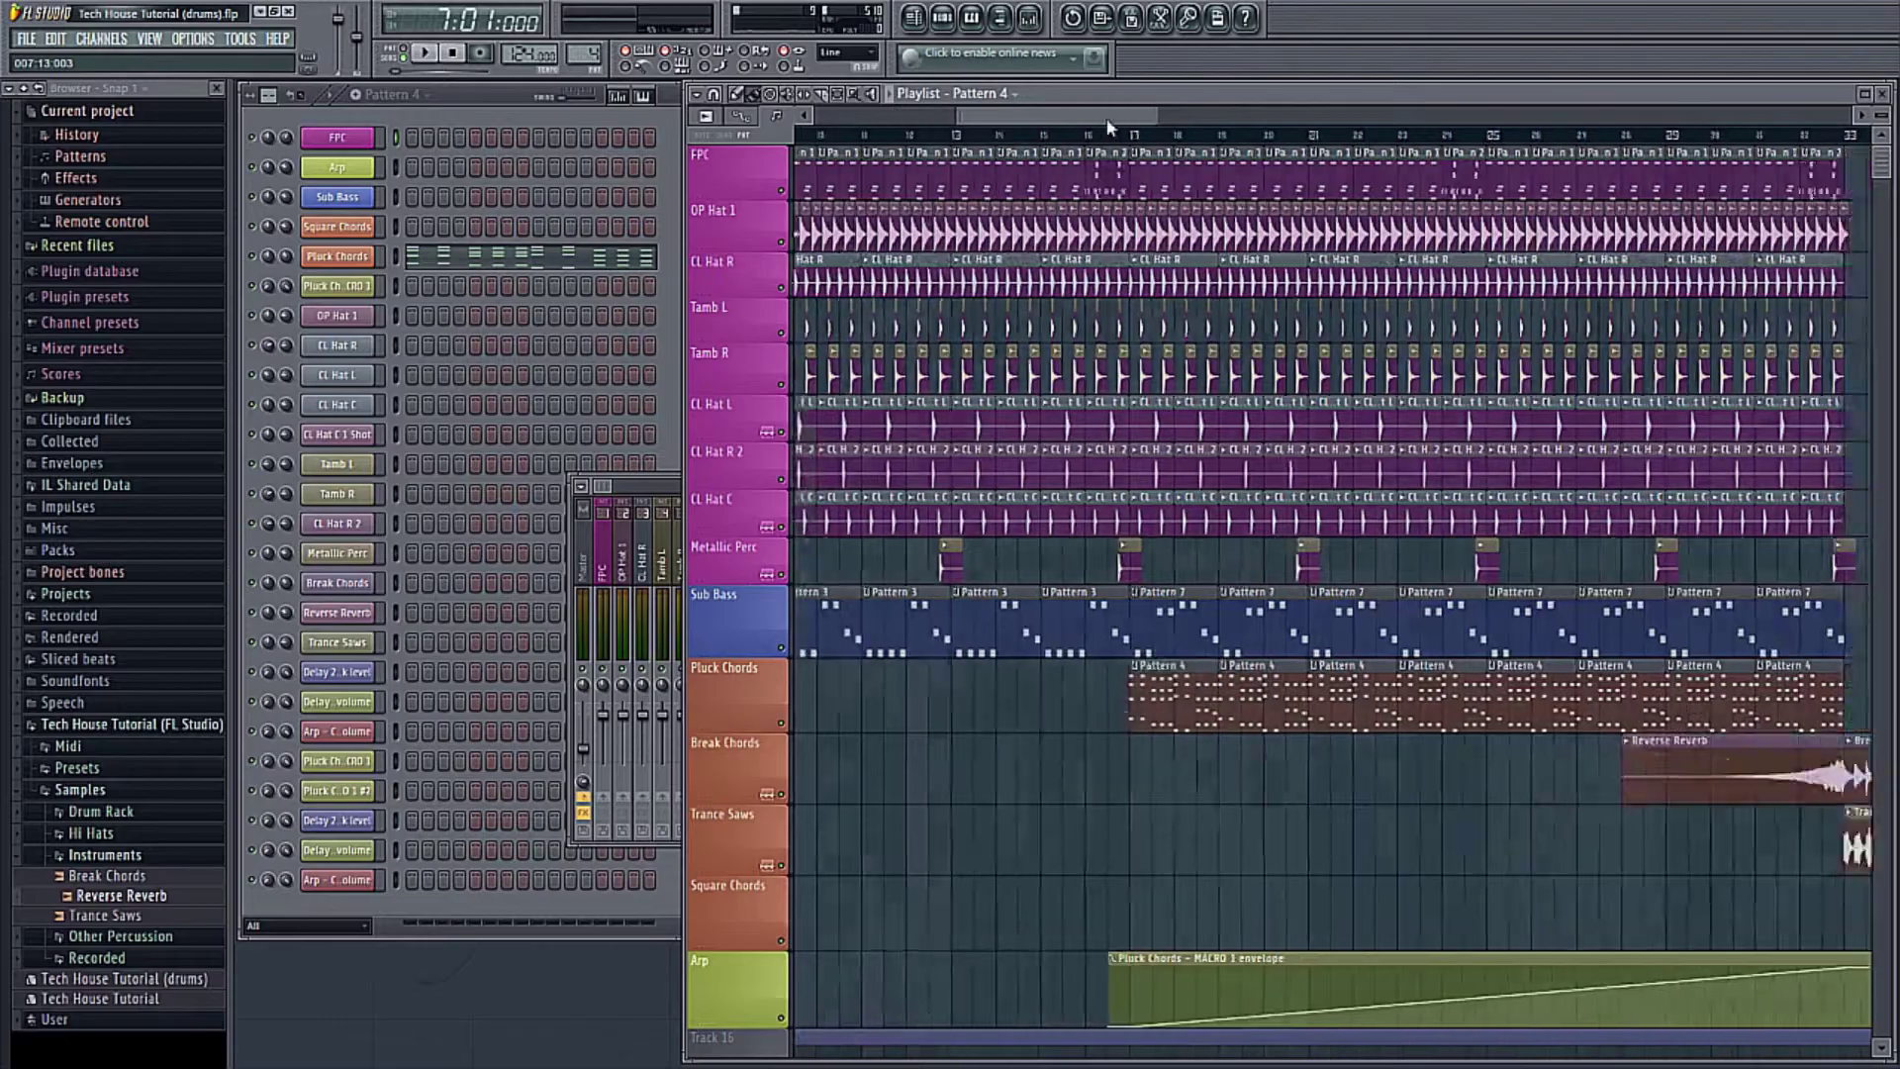
drag(1109, 121, 1352, 117)
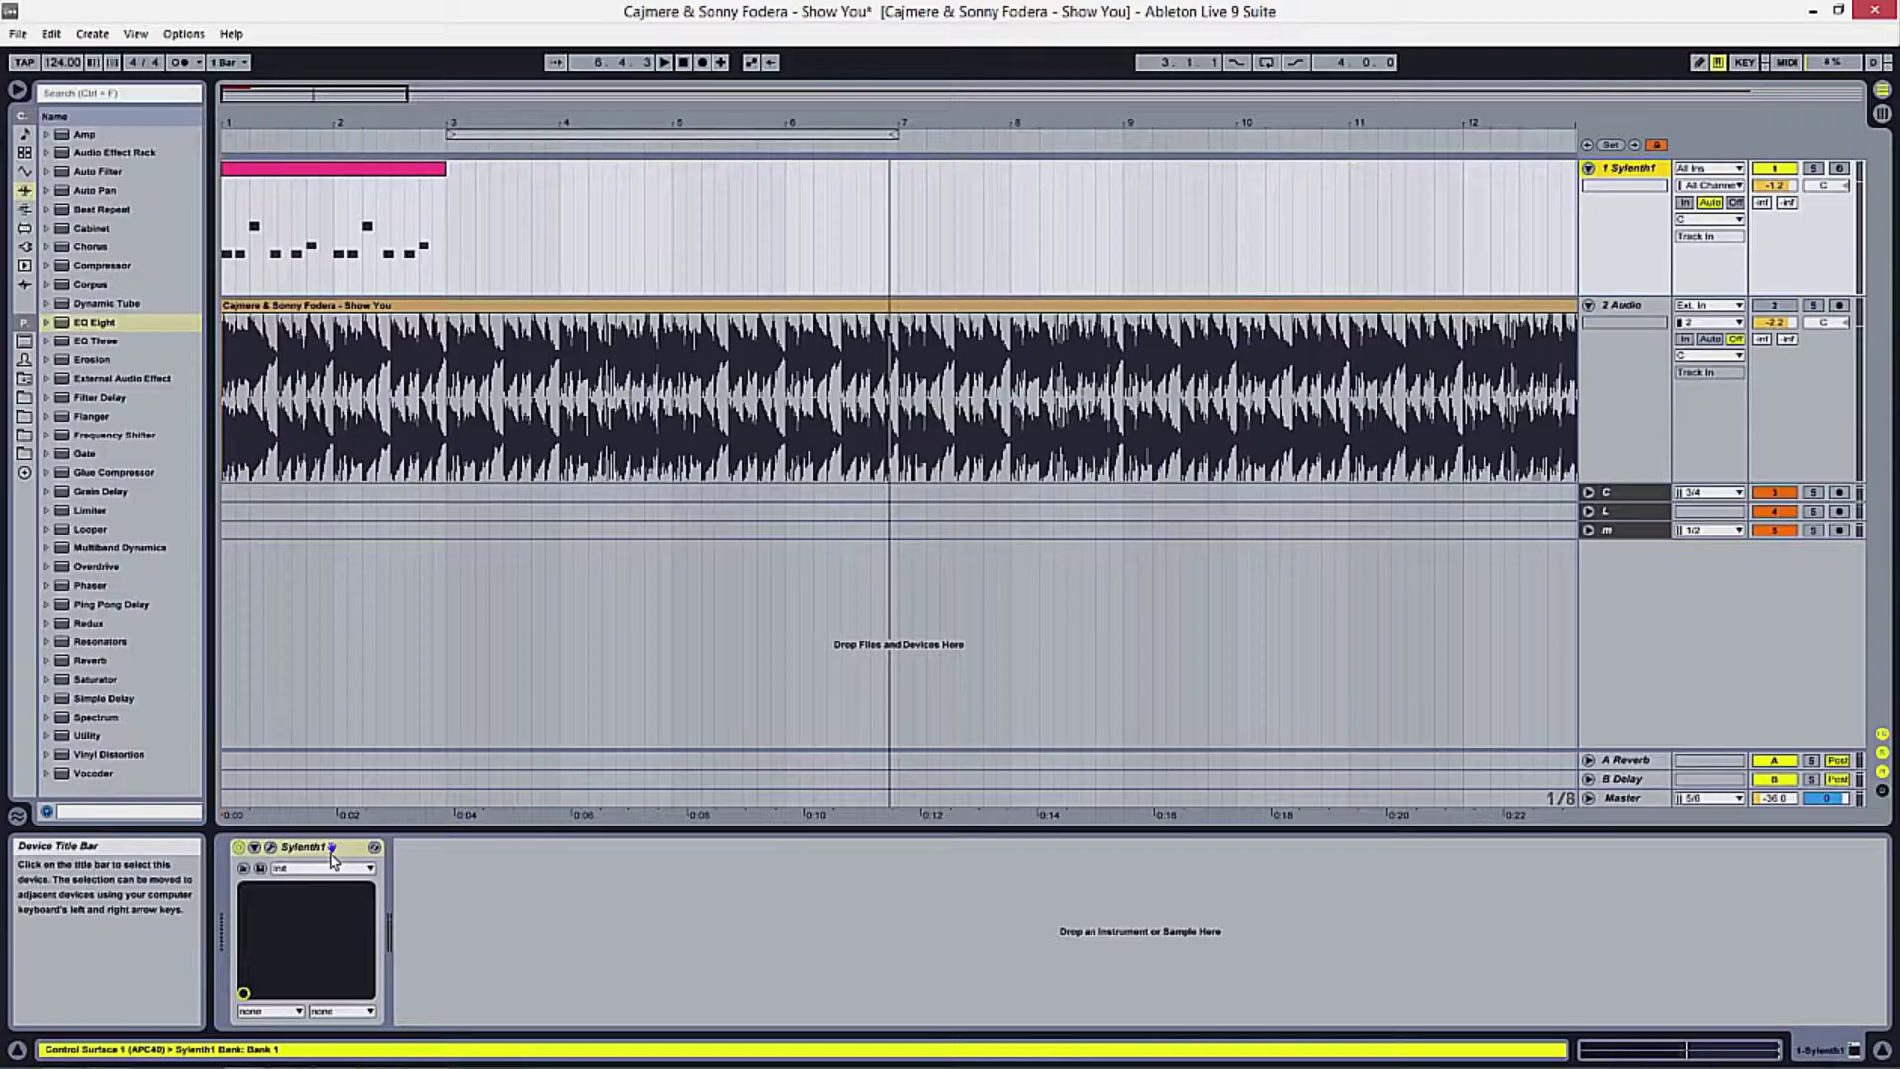
click(272, 848)
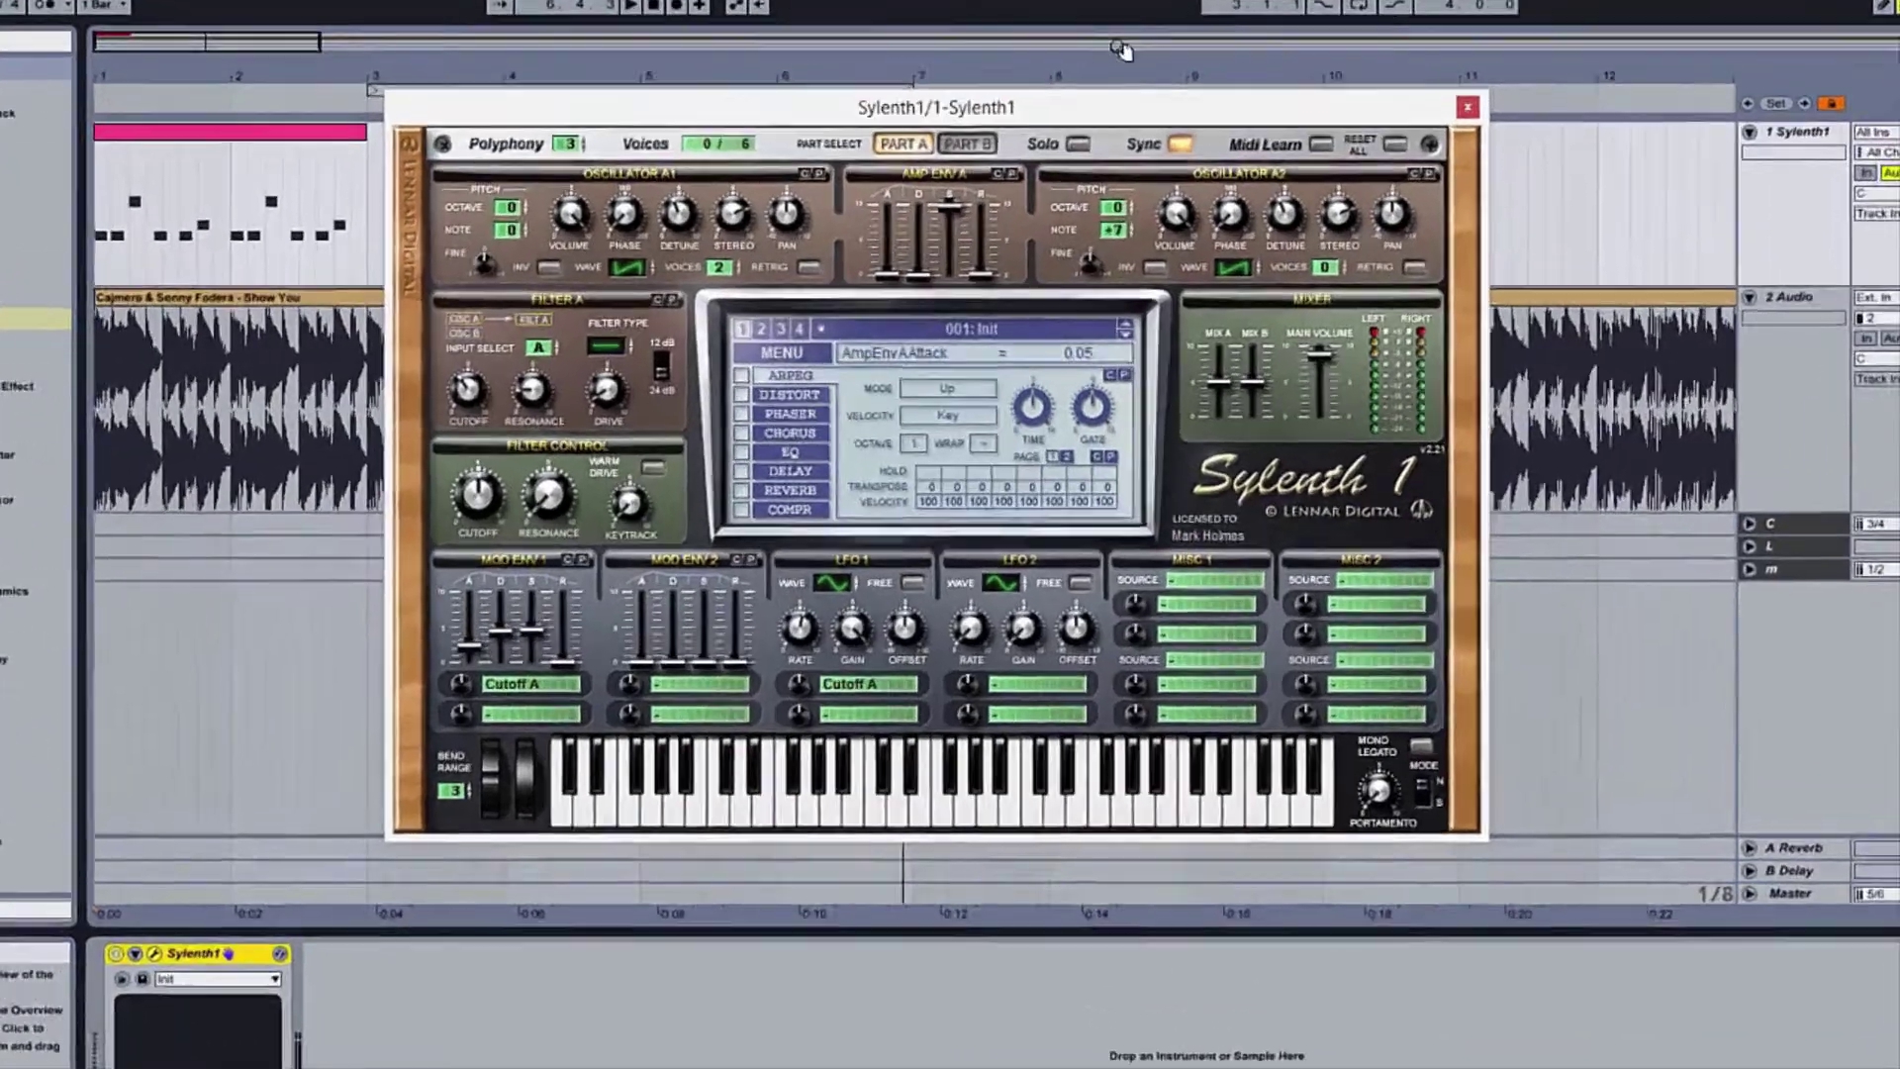